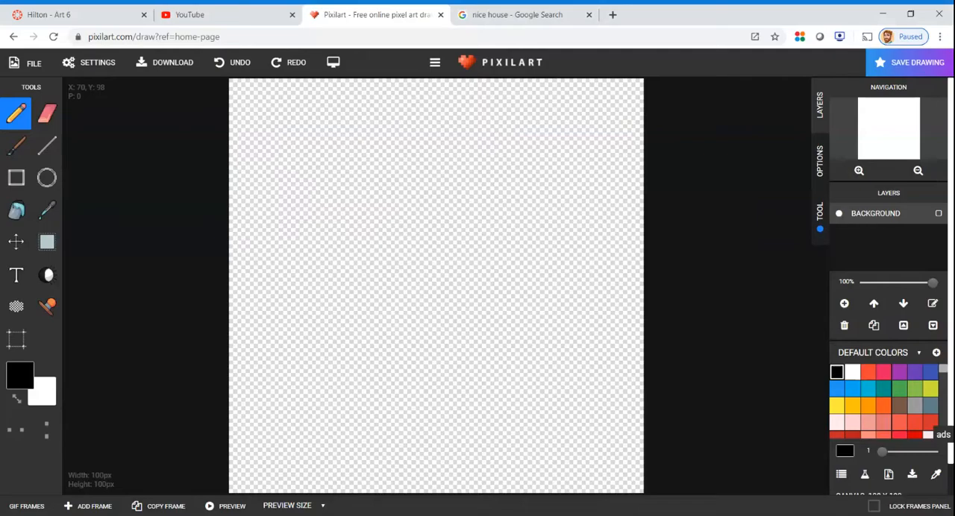
# Close the advertisement banner that covers part of the canvas
pyautogui.scroll(-1, 888, 335)
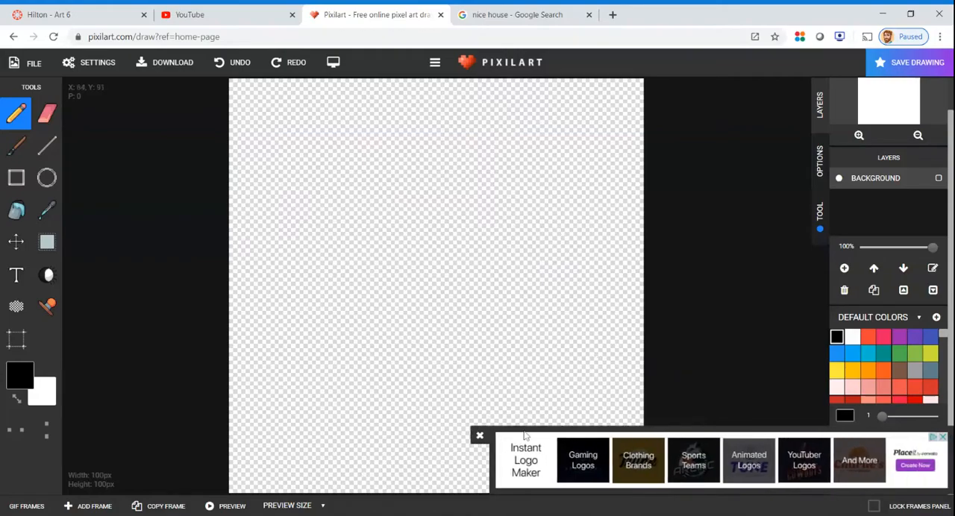
pyautogui.click(480, 435)
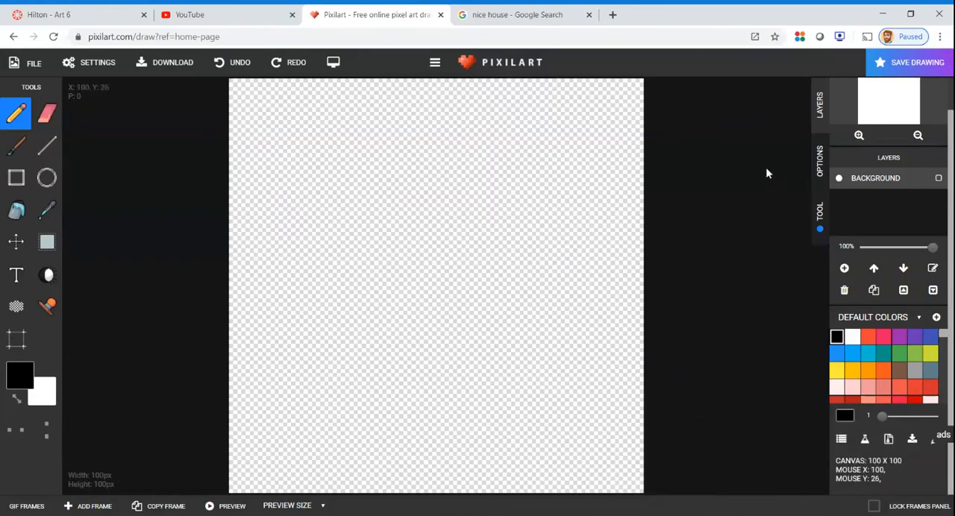
pyautogui.click(950, 97)
pyautogui.moveTo(951, 99); pyautogui.dragTo(950, 209)
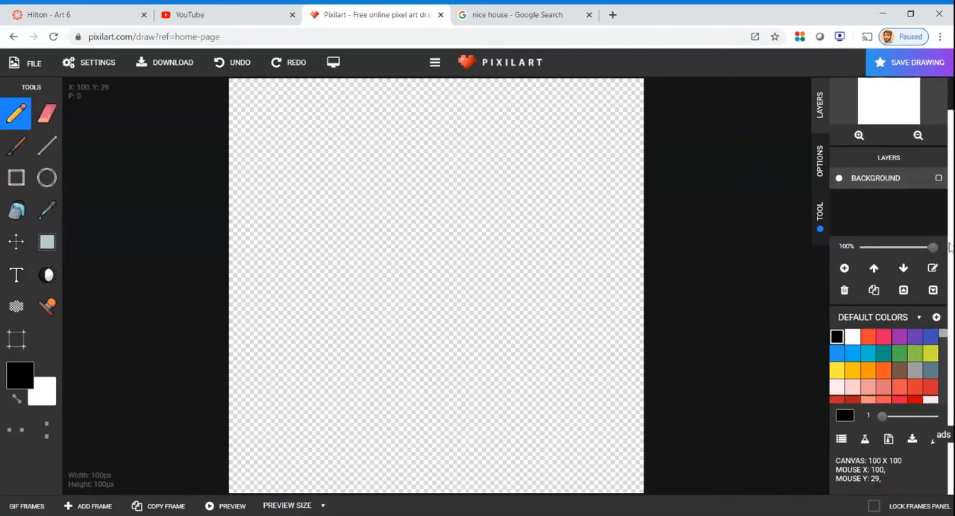
pyautogui.click(950, 89)
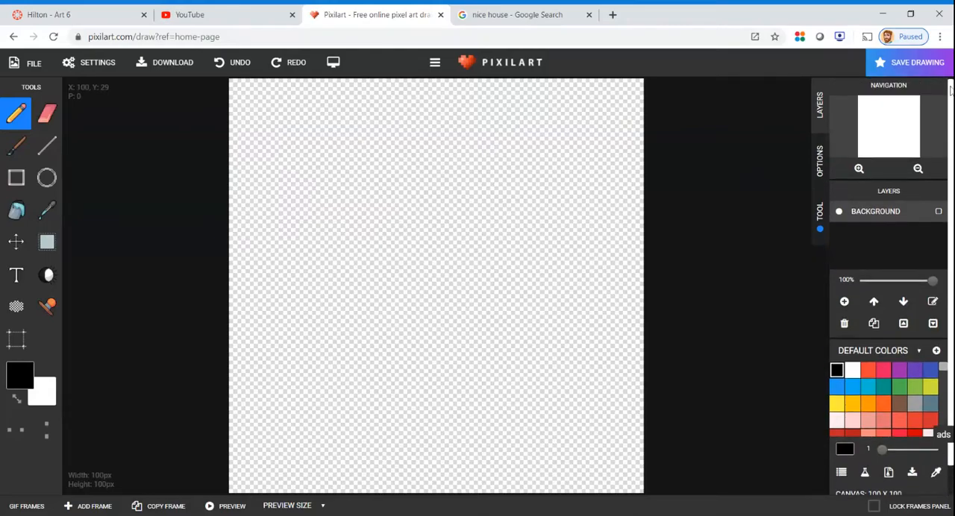
pyautogui.moveTo(951, 90); pyautogui.dragTo(951, 88)
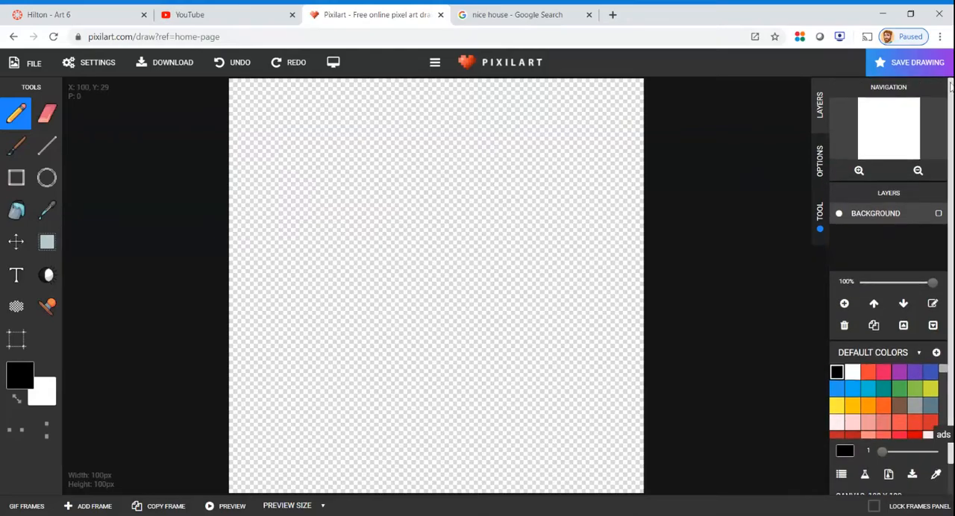
# Draw a wide black rectangle in the middle of the canvas and move it left and slightly down
pyautogui.click(16, 178)
pyautogui.moveTo(306, 198); pyautogui.dragTo(608, 375)
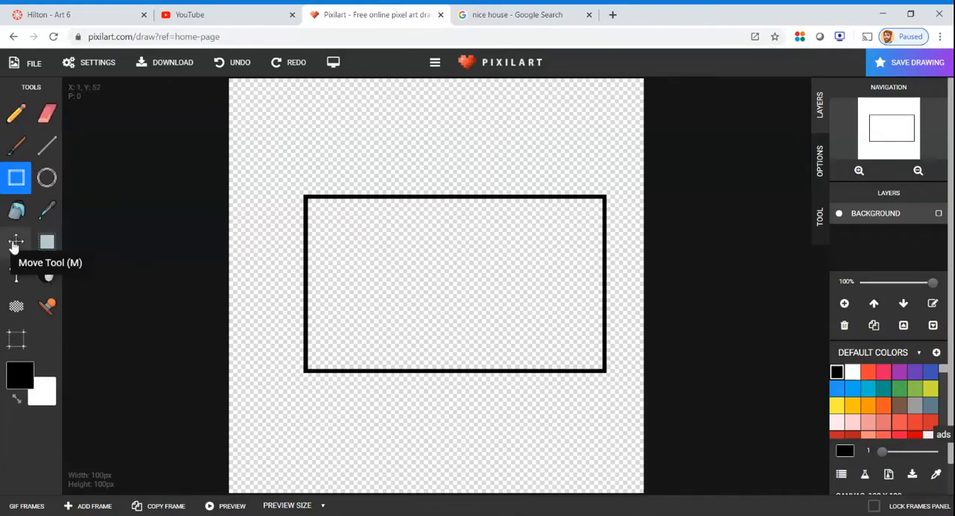
pyautogui.click(16, 241)
pyautogui.moveTo(584, 280); pyautogui.dragTo(542, 278)
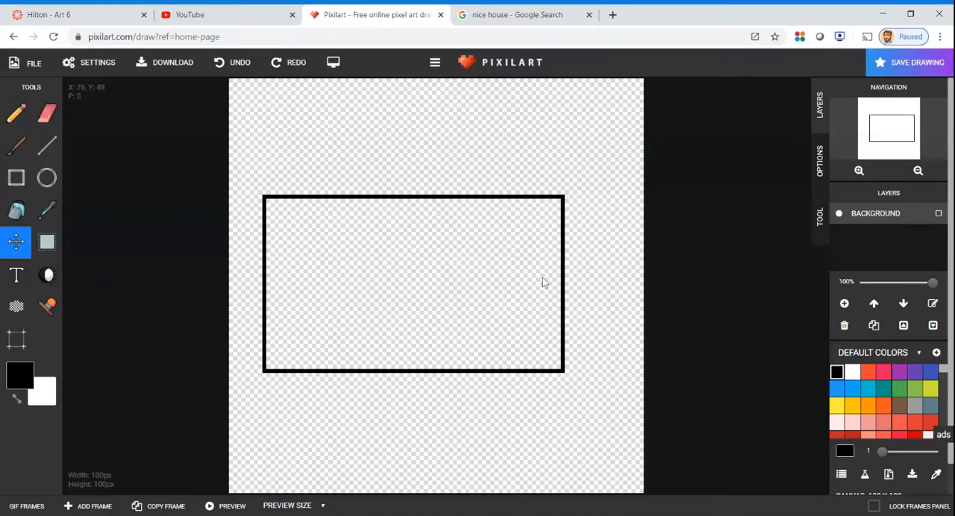
pyautogui.moveTo(542, 279); pyautogui.dragTo(538, 286)
pyautogui.moveTo(451, 263); pyautogui.dragTo(448, 263)
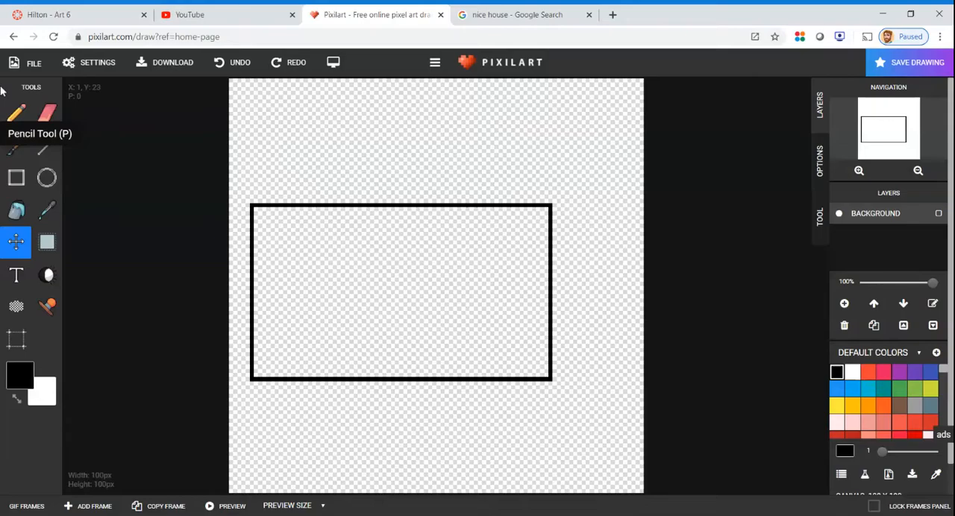
# Draw a diagonal line rising to the right from the rectangle's upper-right corner
pyautogui.click(46, 149)
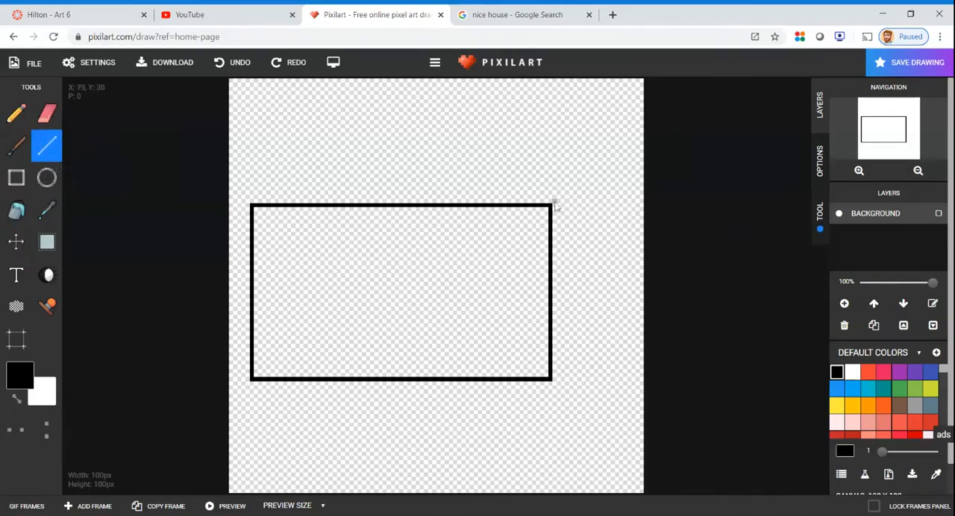
pyautogui.scroll(4, 553, 206)
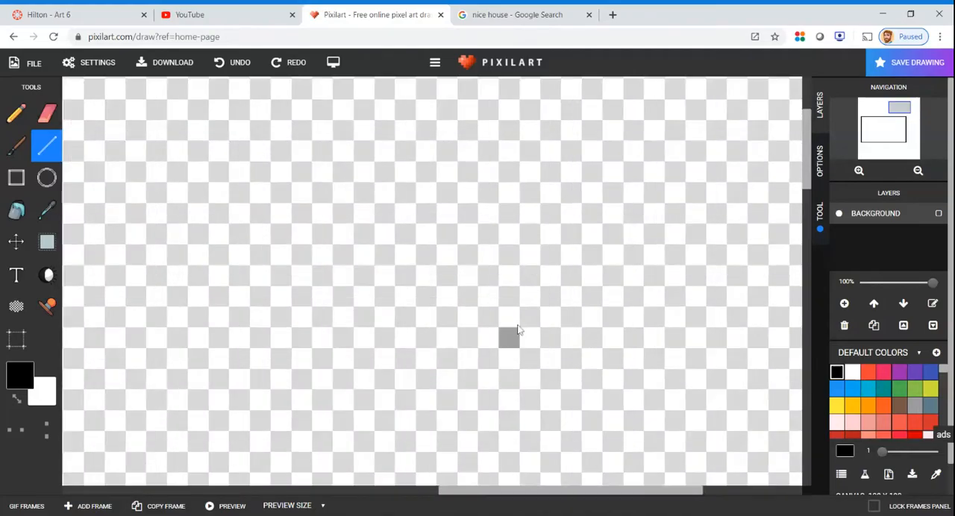
pyautogui.scroll(-2, 542, 272)
pyautogui.scroll(-2, 550, 270)
pyautogui.scroll(1, 552, 236)
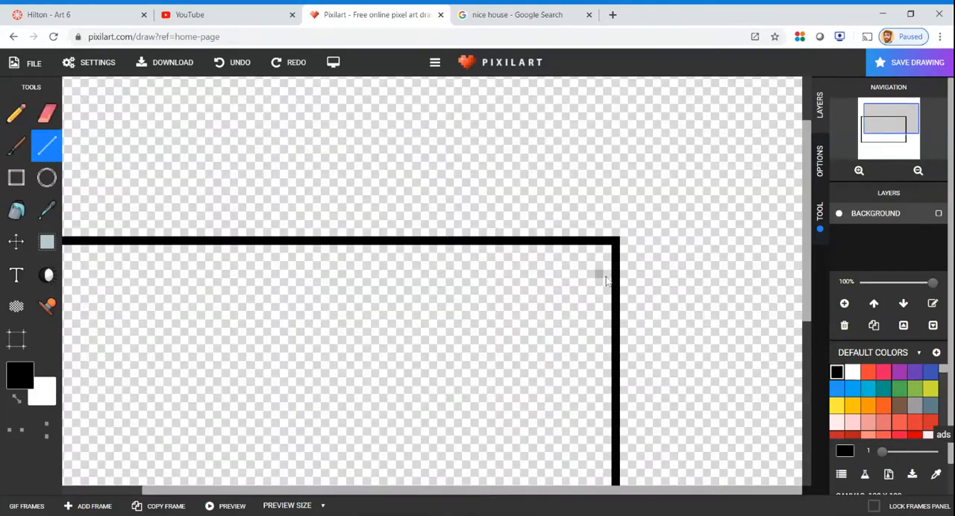
pyautogui.scroll(1, 635, 247)
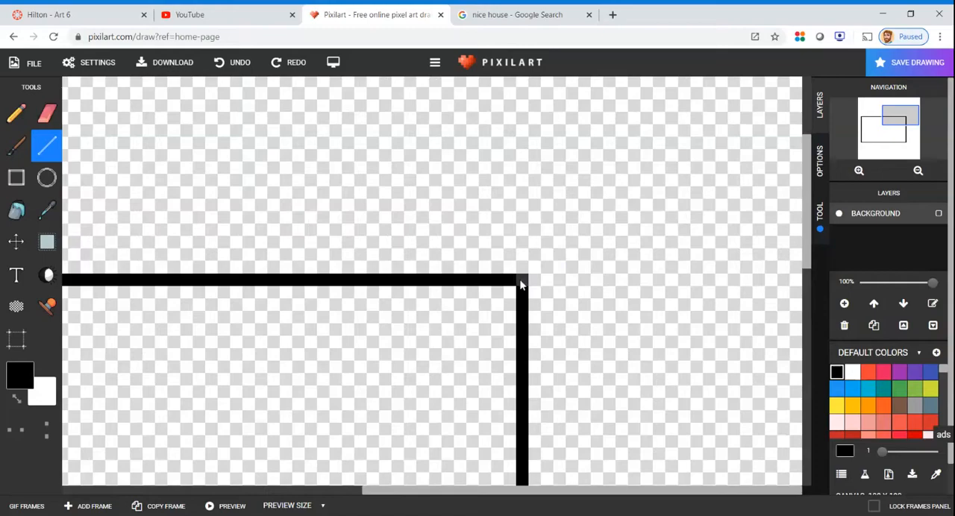
pyautogui.scroll(-2, 525, 277)
pyautogui.scroll(-2, 532, 276)
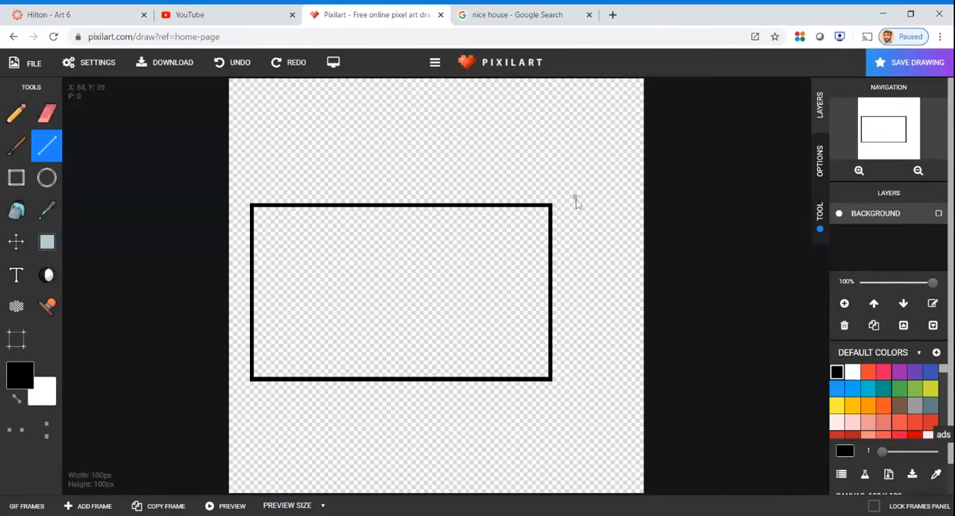
pyautogui.moveTo(552, 203); pyautogui.dragTo(595, 181)
pyautogui.moveTo(595, 178); pyautogui.dragTo(624, 202)
pyautogui.moveTo(618, 191); pyautogui.dragTo(617, 185)
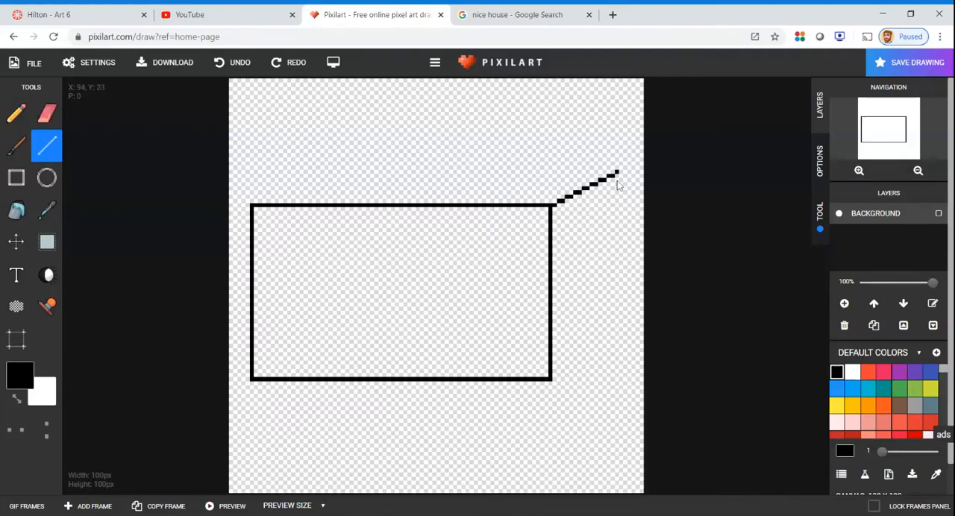
pyautogui.moveTo(617, 185); pyautogui.dragTo(606, 186)
# Draw a parallel diagonal from the rectangle's lower-right corner and join both diagonals with a vertical line from the upper one's end
pyautogui.moveTo(553, 379); pyautogui.dragTo(579, 361)
pyautogui.moveTo(578, 361); pyautogui.dragTo(621, 337)
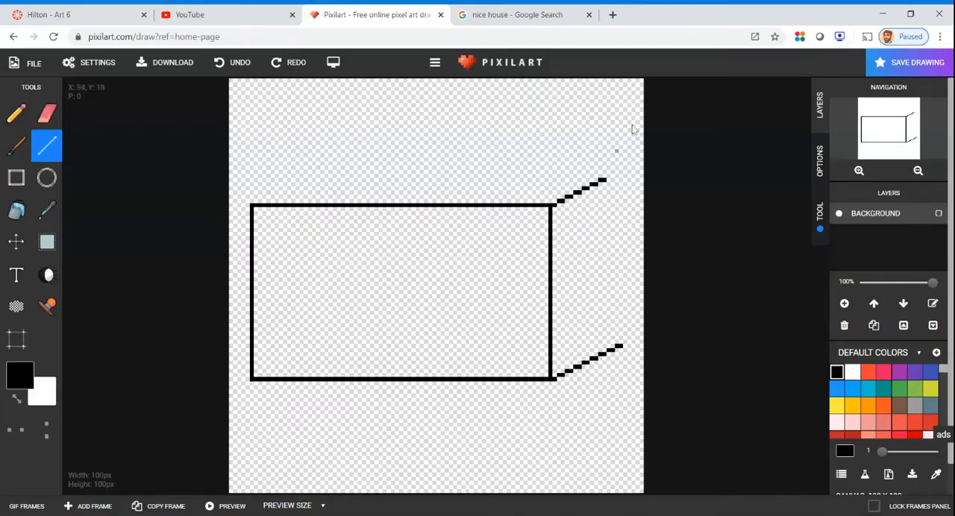
pyautogui.moveTo(605, 181); pyautogui.dragTo(605, 347)
# Erase the end of the lower-right diagonal that extends past the vertical line
pyautogui.scroll(3, 606, 358)
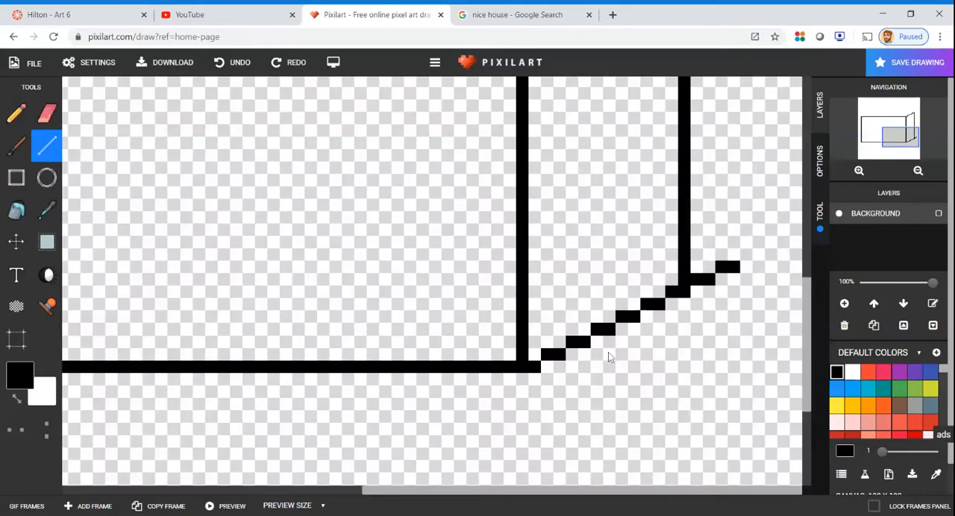
pyautogui.click(51, 105)
pyautogui.moveTo(693, 298)
pyautogui.mouseDown()
pyautogui.moveTo(732, 267)
pyautogui.moveTo(716, 270)
pyautogui.mouseUp()
pyautogui.scroll(-3, 731, 267)
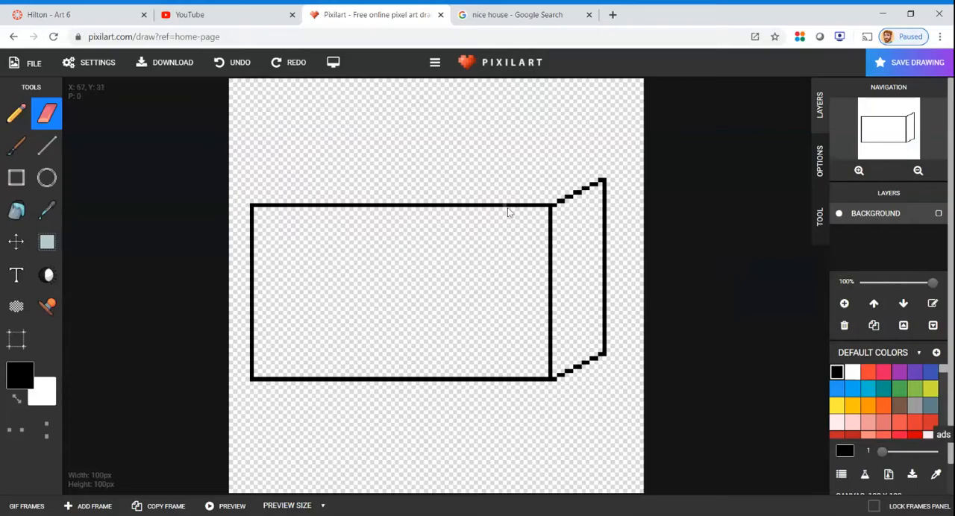
# Draw a matching diagonal from the rectangle's upper-left corner and connect it to the rear upper-right corner with a horizontal line
pyautogui.click(47, 147)
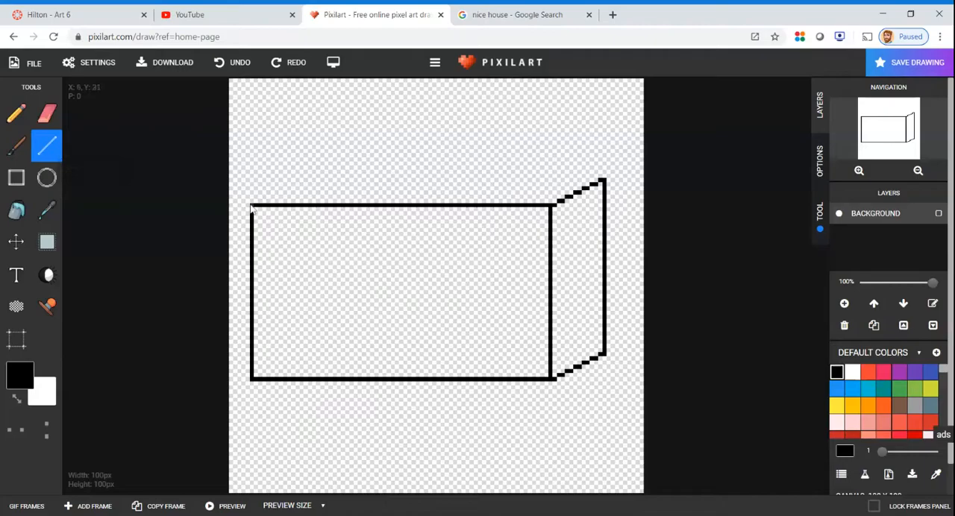
pyautogui.moveTo(252, 210)
pyautogui.mouseDown()
pyautogui.moveTo(288, 183)
pyautogui.moveTo(294, 164)
pyautogui.moveTo(333, 182)
pyautogui.moveTo(314, 184)
pyautogui.mouseUp()
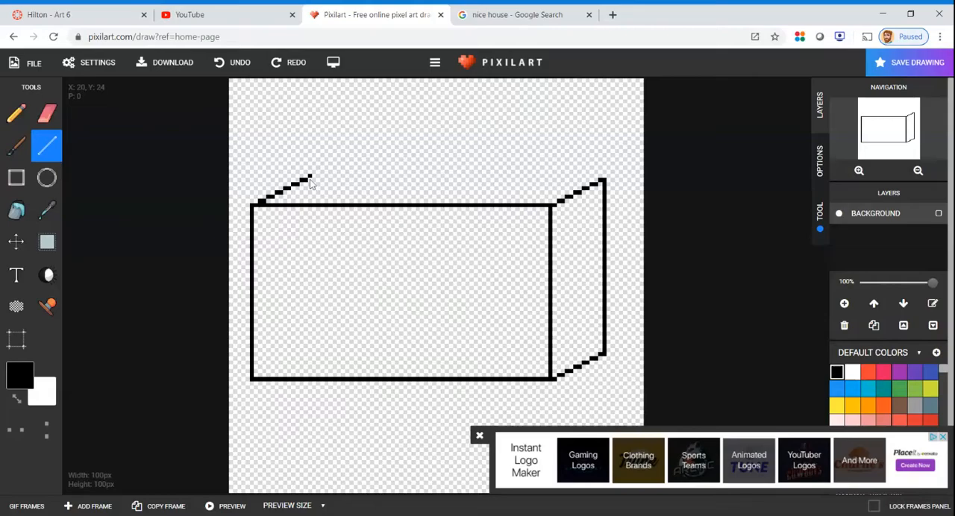
pyautogui.moveTo(316, 184); pyautogui.dragTo(298, 165)
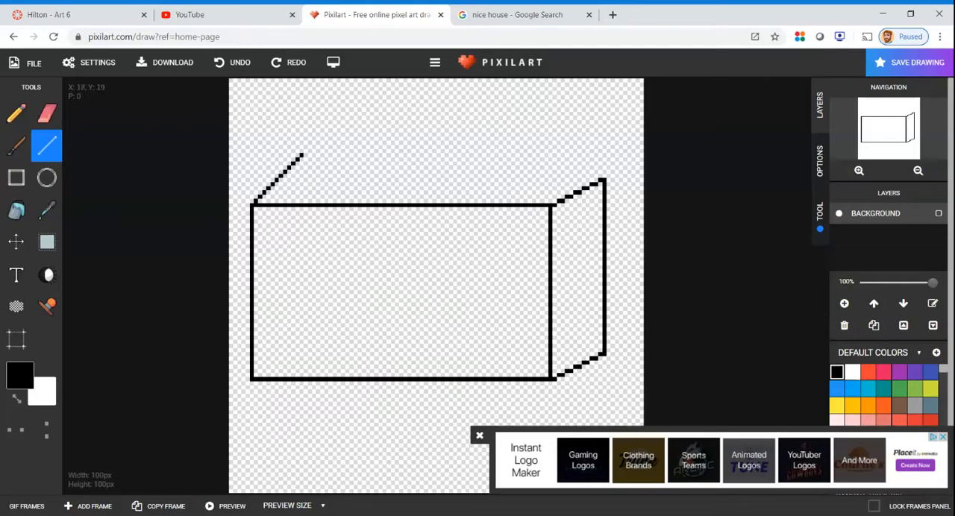
pyautogui.moveTo(302, 155); pyautogui.dragTo(311, 176)
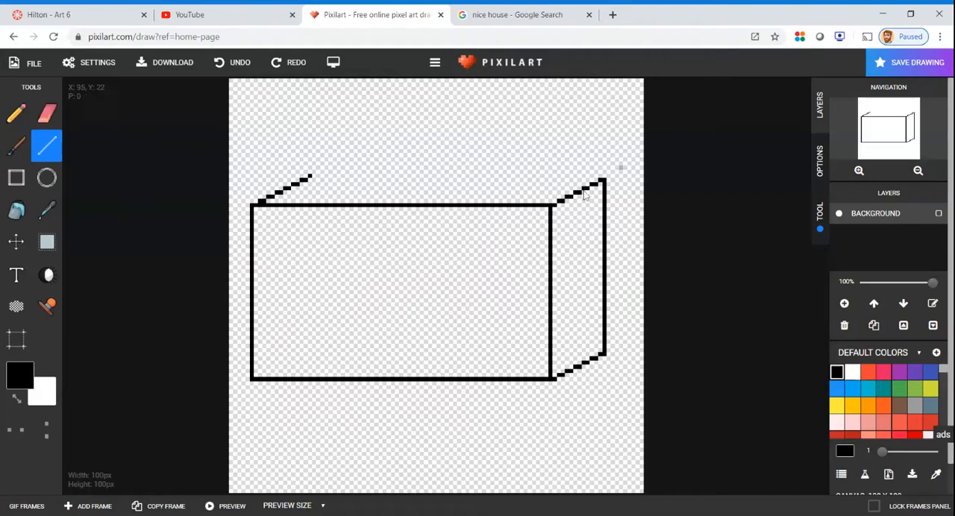
pyautogui.moveTo(604, 180); pyautogui.dragTo(313, 186)
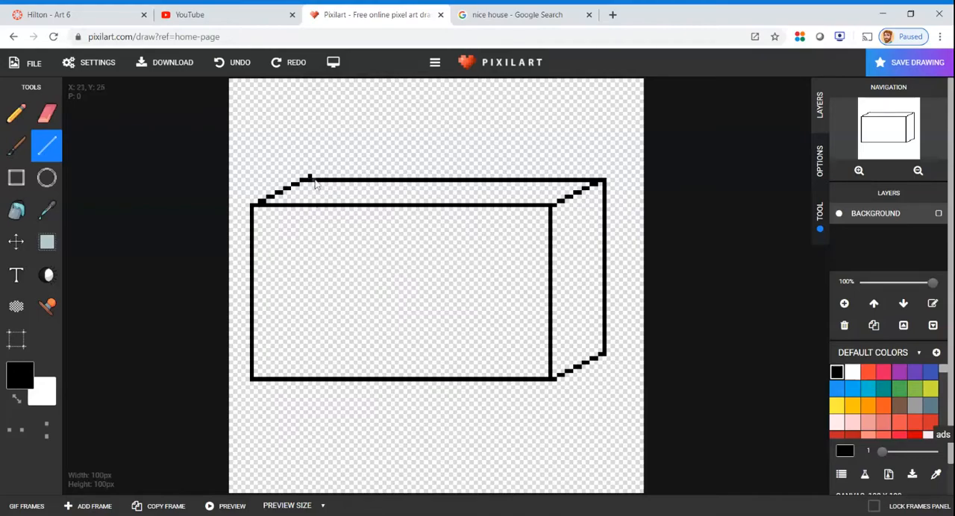
# Erase the excess pixels of the upper-left diagonal that stick out above the rear top edge
pyautogui.scroll(2, 315, 179)
pyautogui.scroll(1, 314, 184)
pyautogui.click(46, 111)
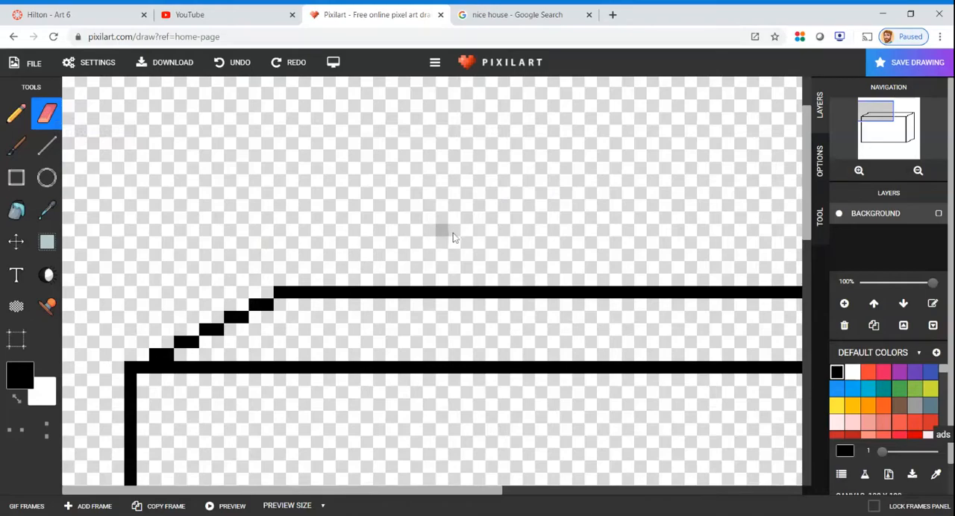
pyautogui.scroll(-3, 452, 237)
# Complete the see-through box by drawing its lower-left diagonal, rear bottom edge and rear left vertical edge
pyautogui.click(47, 147)
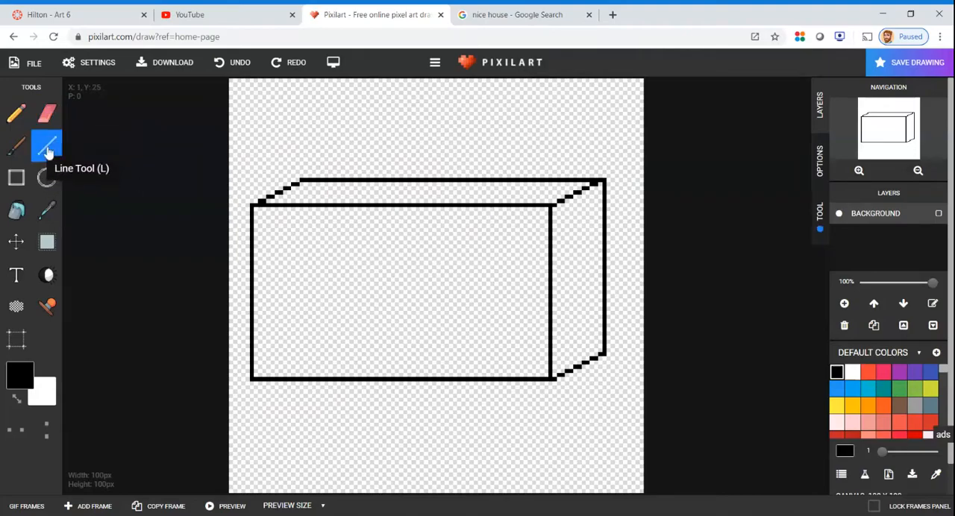
pyautogui.moveTo(257, 381)
pyautogui.mouseDown()
pyautogui.moveTo(285, 353)
pyautogui.moveTo(311, 351)
pyautogui.mouseUp()
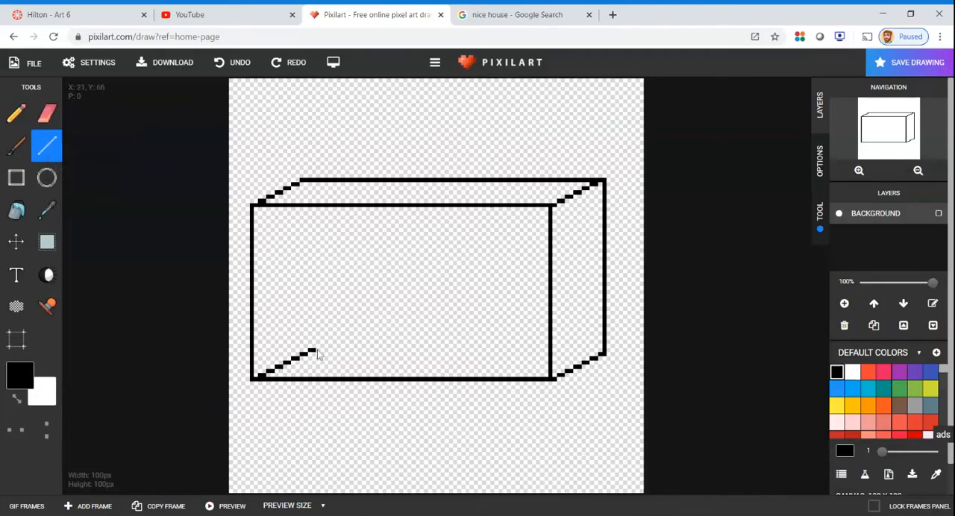
pyautogui.moveTo(317, 352); pyautogui.dragTo(319, 349)
pyautogui.moveTo(321, 351); pyautogui.dragTo(345, 335)
pyautogui.moveTo(602, 357)
pyautogui.mouseDown()
pyautogui.moveTo(553, 369)
pyautogui.moveTo(494, 356)
pyautogui.moveTo(468, 326)
pyautogui.moveTo(469, 296)
pyautogui.moveTo(455, 356)
pyautogui.moveTo(302, 355)
pyautogui.mouseUp()
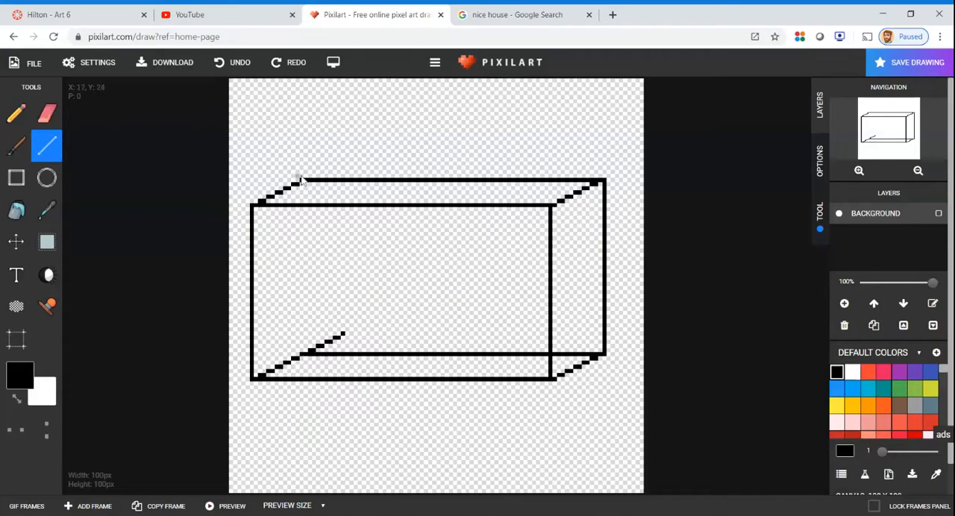
pyautogui.moveTo(302, 184); pyautogui.dragTo(302, 355)
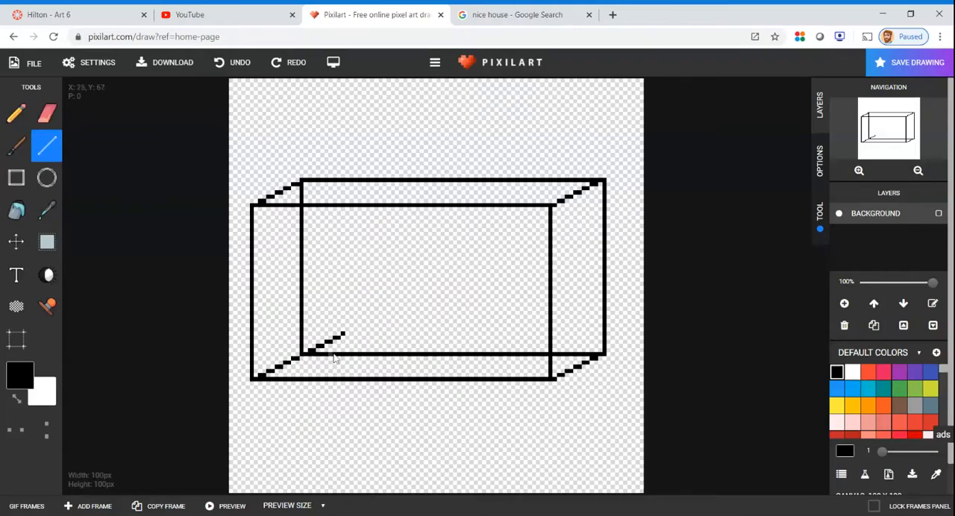
# Erase the part of the lower-left diagonal that extends past the rear lower-left corner
pyautogui.scroll(2, 328, 351)
pyautogui.click(47, 112)
pyautogui.moveTo(305, 259)
pyautogui.mouseDown()
pyautogui.moveTo(269, 256)
pyautogui.moveTo(228, 282)
pyautogui.moveTo(288, 266)
pyautogui.mouseUp()
pyautogui.scroll(-2, 540, 183)
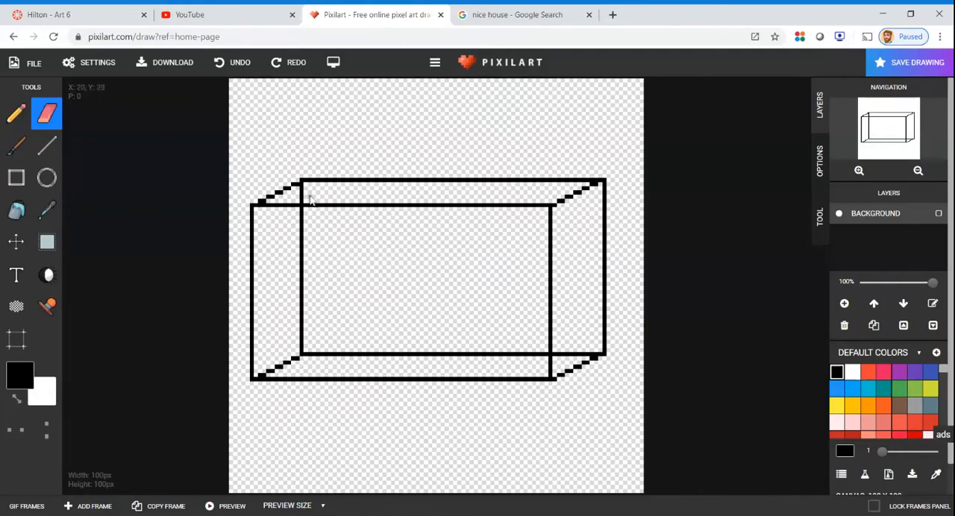
pyautogui.scroll(2, 309, 200)
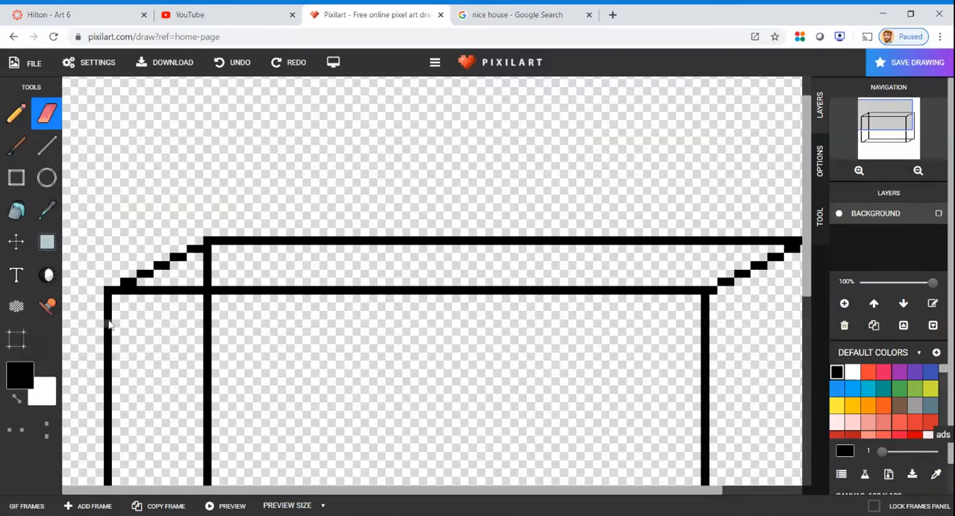
pyautogui.moveTo(108, 316)
pyautogui.mouseDown()
pyautogui.moveTo(343, 295)
pyautogui.moveTo(472, 347)
pyautogui.mouseUp()
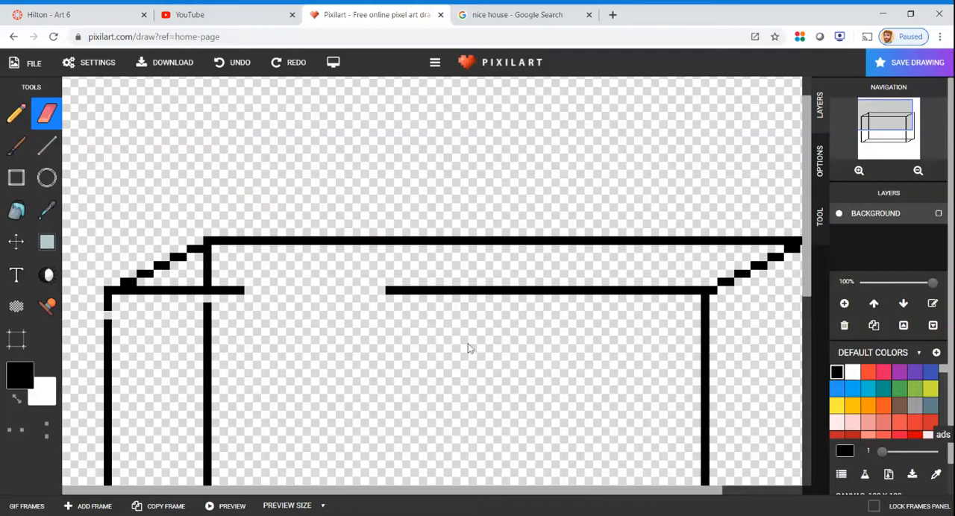
pyautogui.hotkey('ctrl', 'z')
# Thicken the front top edge of the box with two horizontal black lines directly beneath it
pyautogui.click(46, 146)
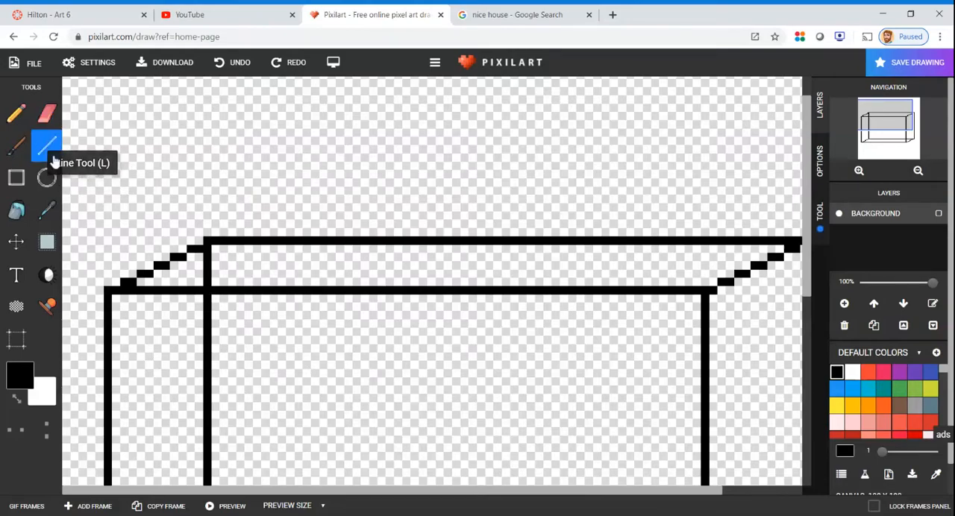
pyautogui.moveTo(112, 304)
pyautogui.mouseDown()
pyautogui.moveTo(539, 283)
pyautogui.moveTo(701, 301)
pyautogui.moveTo(701, 314)
pyautogui.moveTo(702, 304)
pyautogui.mouseUp()
pyautogui.moveTo(605, 302); pyautogui.dragTo(111, 299)
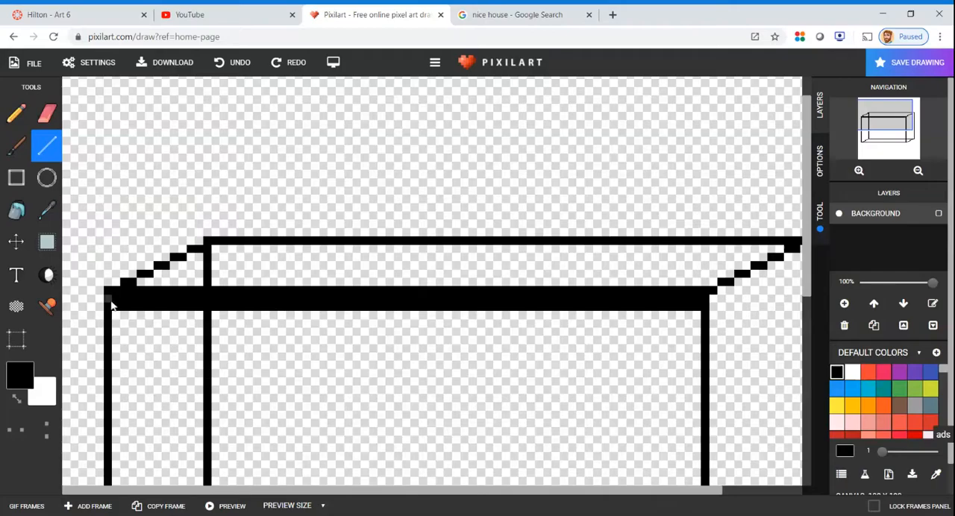
# Thicken the upper-left diagonal with single black pixels and the rear top edge with a line directly beneath it
pyautogui.click(145, 282)
pyautogui.click(153, 281)
pyautogui.click(160, 274)
pyautogui.click(166, 273)
pyautogui.click(173, 268)
pyautogui.click(183, 268)
pyautogui.click(192, 257)
pyautogui.moveTo(215, 249)
pyautogui.mouseDown()
pyautogui.moveTo(847, 258)
pyautogui.moveTo(776, 256)
pyautogui.mouseUp()
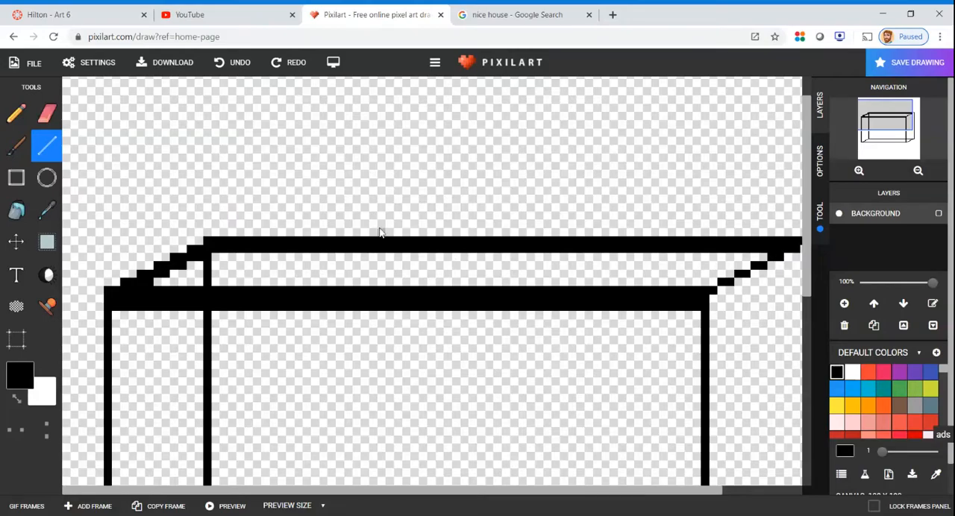
# Thicken the upper-right diagonal of the box with black pixels along its underside, from the rear corner to the front corner
pyautogui.scroll(-3, 380, 233)
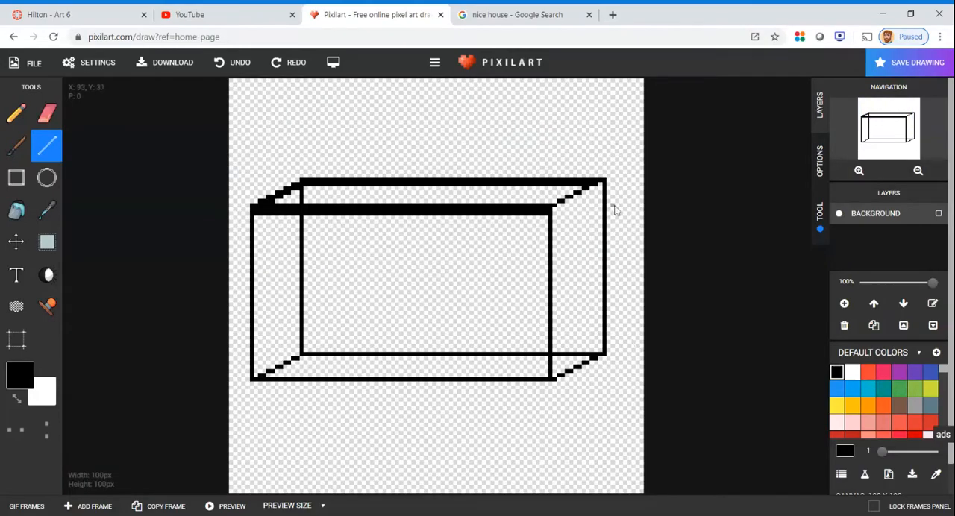
pyautogui.scroll(2, 599, 203)
pyautogui.scroll(-2, 633, 303)
pyautogui.scroll(2, 601, 259)
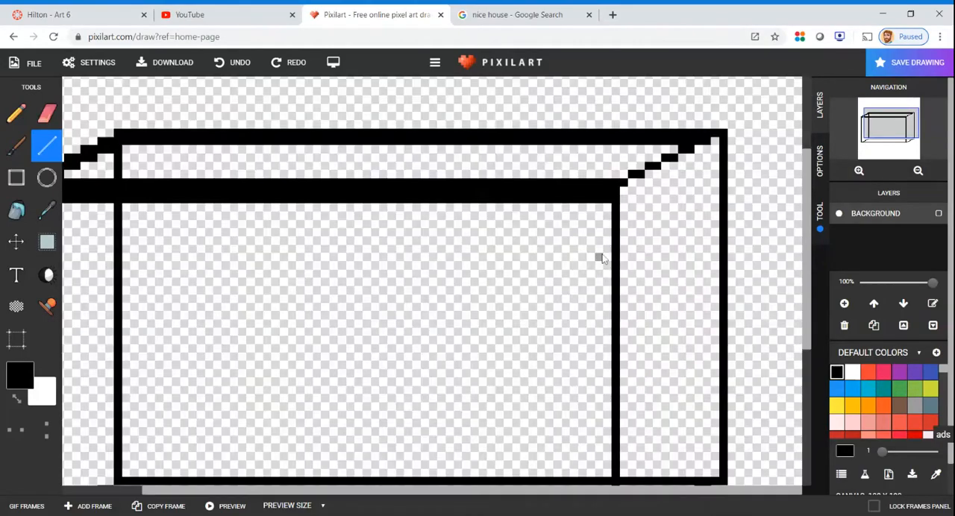
pyautogui.scroll(1, 670, 203)
pyautogui.click(672, 291)
pyautogui.moveTo(647, 302); pyautogui.dragTo(576, 351)
pyautogui.click(558, 355)
pyautogui.click(548, 355)
pyautogui.click(545, 364)
pyautogui.scroll(-4, 543, 365)
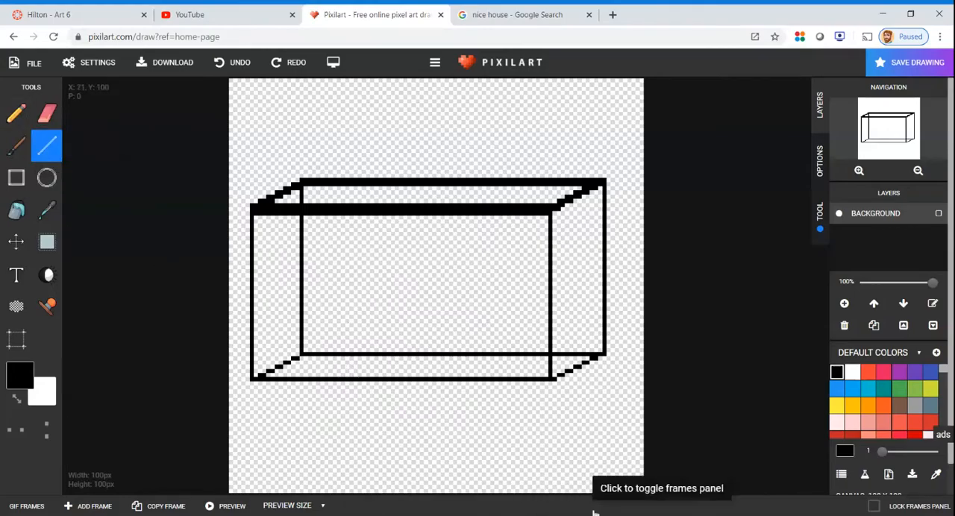
# Draw the right half of a wavy black line above the rear bottom edge, starting from the rear right vertical edge
pyautogui.scroll(2, 565, 370)
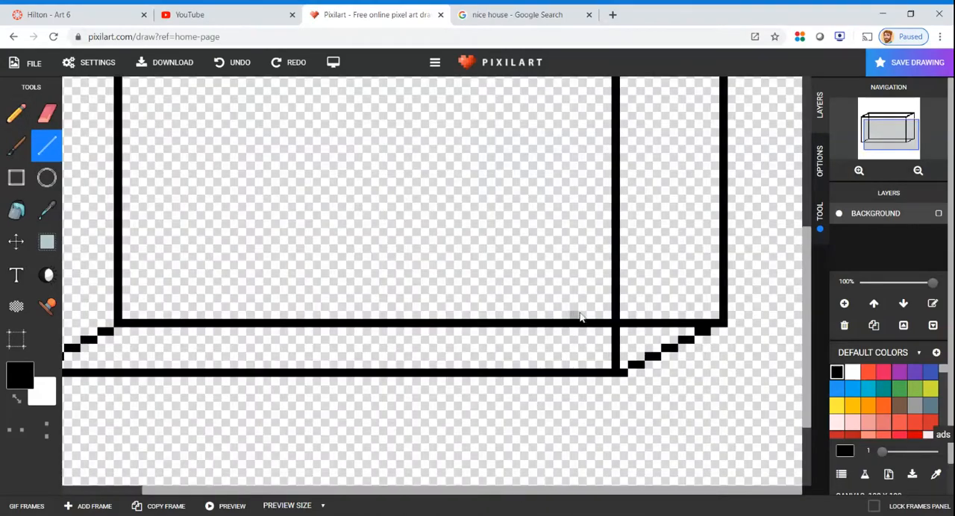
pyautogui.scroll(2, 577, 317)
pyautogui.moveTo(673, 252)
pyautogui.mouseDown()
pyautogui.moveTo(672, 260)
pyautogui.moveTo(545, 205)
pyautogui.moveTo(535, 226)
pyautogui.moveTo(403, 224)
pyautogui.moveTo(232, 261)
pyautogui.moveTo(109, 258)
pyautogui.mouseUp()
pyautogui.click(479, 435)
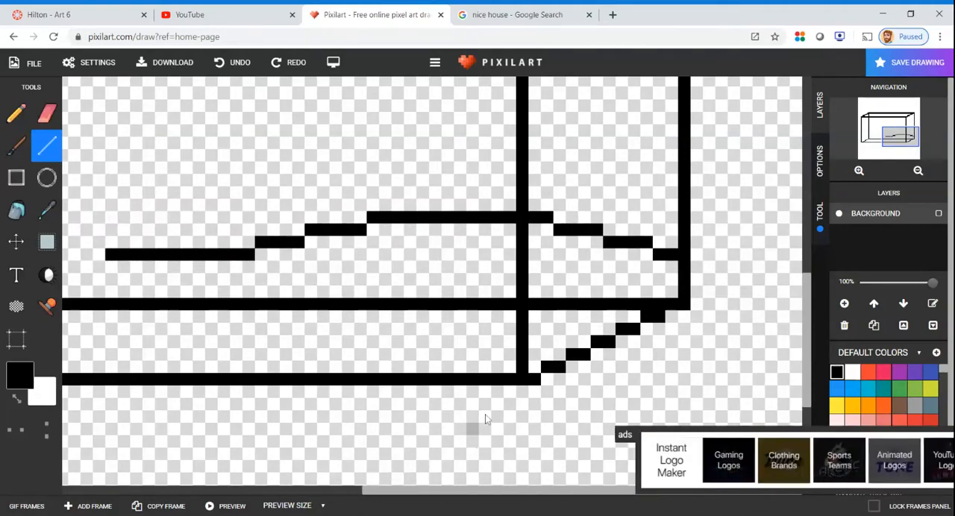
pyautogui.scroll(2, 543, 198)
pyautogui.scroll(-4, 543, 194)
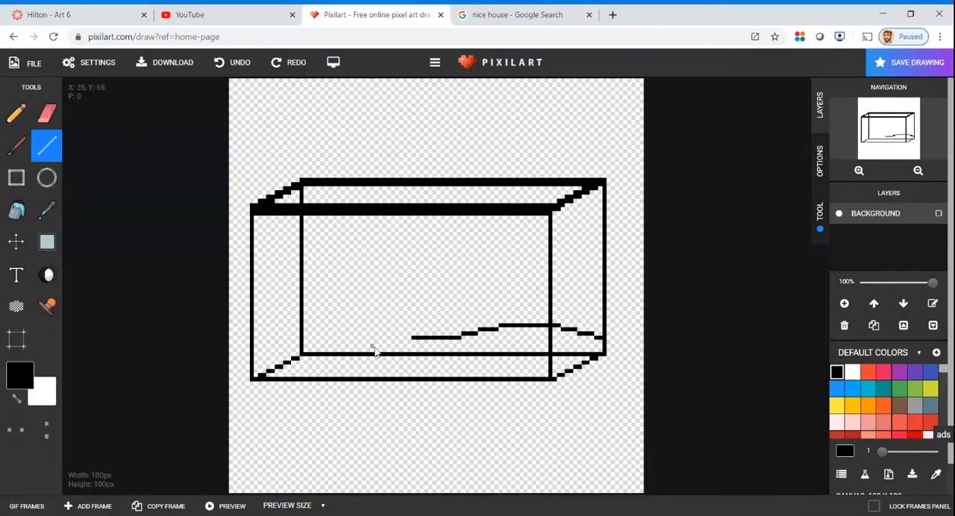
# Continue the wavy line with a dip and a second hump until it meets the rear left vertical edge
pyautogui.scroll(3, 376, 346)
pyautogui.scroll(1, 419, 336)
pyautogui.moveTo(428, 266)
pyautogui.mouseDown()
pyautogui.moveTo(332, 224)
pyautogui.moveTo(173, 229)
pyautogui.moveTo(92, 247)
pyautogui.mouseUp()
pyautogui.scroll(1, 178, 249)
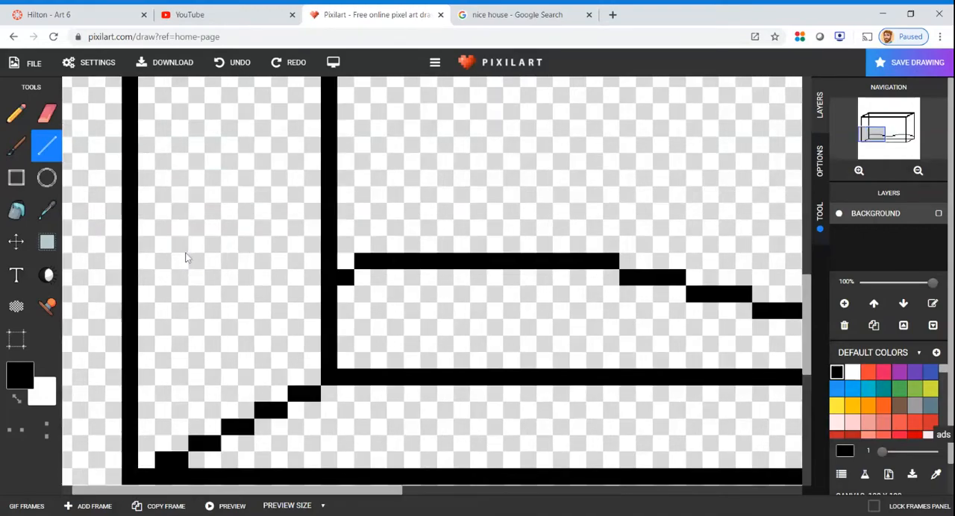
pyautogui.scroll(-3, 186, 257)
pyautogui.scroll(-1, 339, 282)
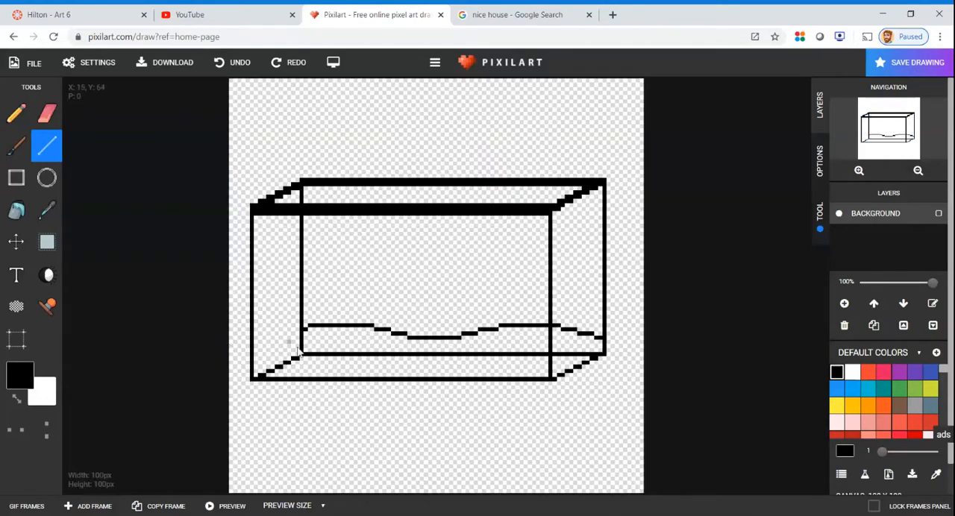
# Draw a stepped diagonal from the wavy line's left end down to the front left vertical edge
pyautogui.scroll(1, 298, 351)
pyautogui.scroll(1, 188, 262)
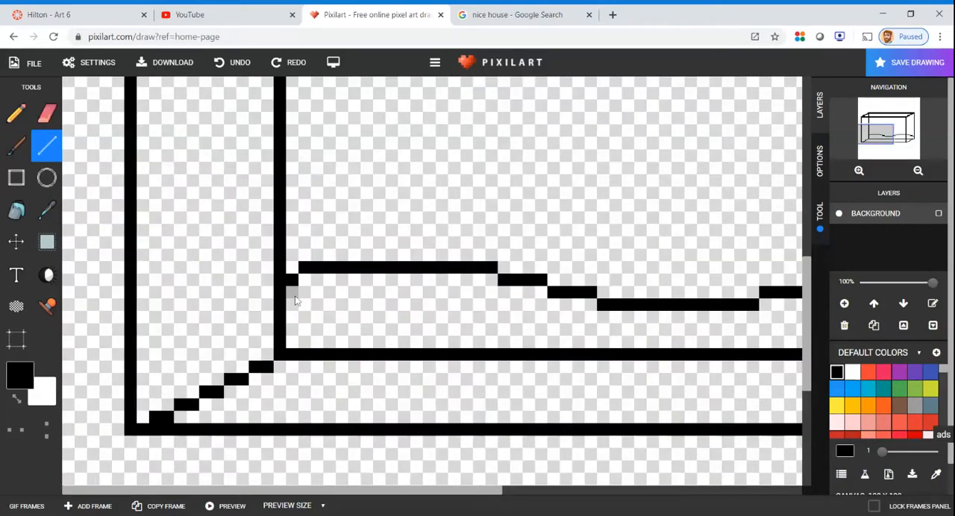
pyautogui.moveTo(267, 292)
pyautogui.mouseDown()
pyautogui.moveTo(187, 319)
pyautogui.moveTo(142, 358)
pyautogui.mouseUp()
# Erase the lower-left diagonal, the rear left vertical edge below the wavy line and the left part of the rear bottom edge
pyautogui.click(47, 115)
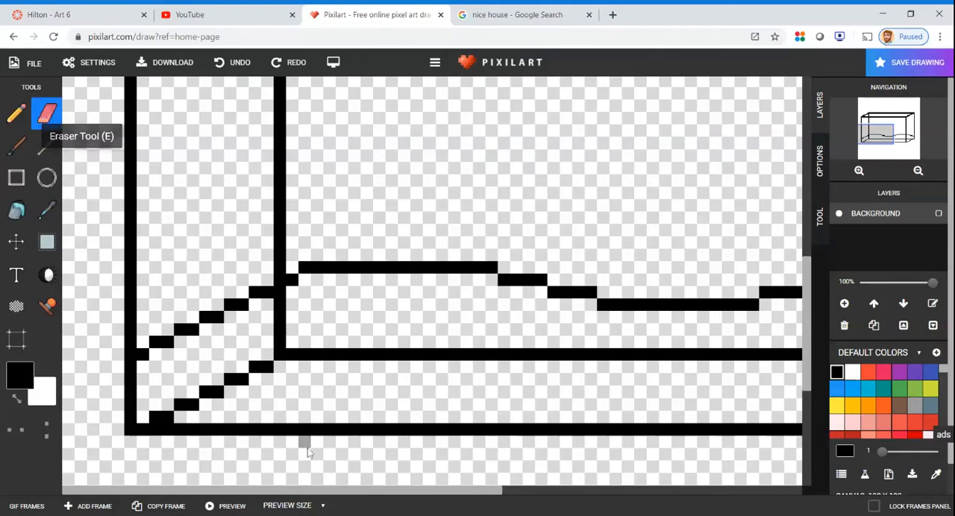
pyautogui.moveTo(162, 416)
pyautogui.mouseDown()
pyautogui.moveTo(188, 416)
pyautogui.moveTo(181, 409)
pyautogui.moveTo(275, 375)
pyautogui.moveTo(252, 375)
pyautogui.moveTo(299, 354)
pyautogui.moveTo(287, 313)
pyautogui.moveTo(319, 342)
pyautogui.moveTo(380, 351)
pyautogui.moveTo(310, 357)
pyautogui.moveTo(504, 339)
pyautogui.moveTo(531, 339)
pyautogui.moveTo(517, 355)
pyautogui.moveTo(592, 351)
pyautogui.mouseUp()
pyautogui.scroll(-3, 642, 328)
pyautogui.scroll(3, 414, 396)
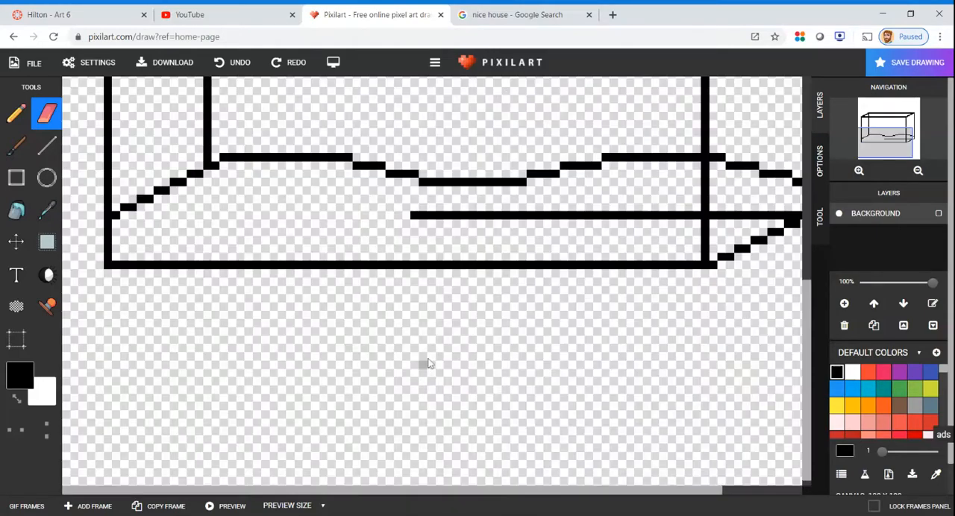
# Erase the rest of the rear bottom edge as far as the lower-right diagonal, keeping the front right vertical edge
pyautogui.moveTo(412, 218); pyautogui.dragTo(444, 217)
pyautogui.moveTo(599, 217); pyautogui.dragTo(453, 224)
pyautogui.moveTo(565, 223); pyautogui.dragTo(741, 216)
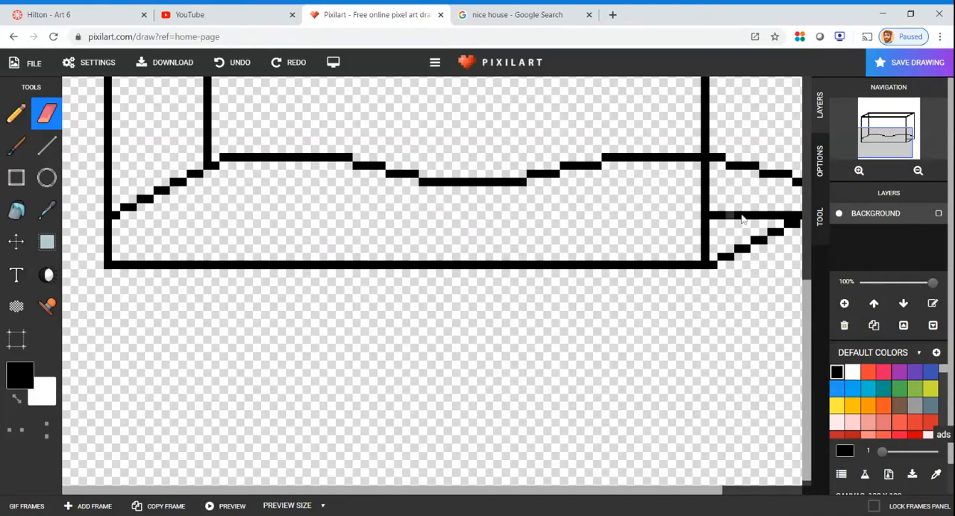
pyautogui.scroll(-3, 396, 477)
pyautogui.scroll(3, 617, 335)
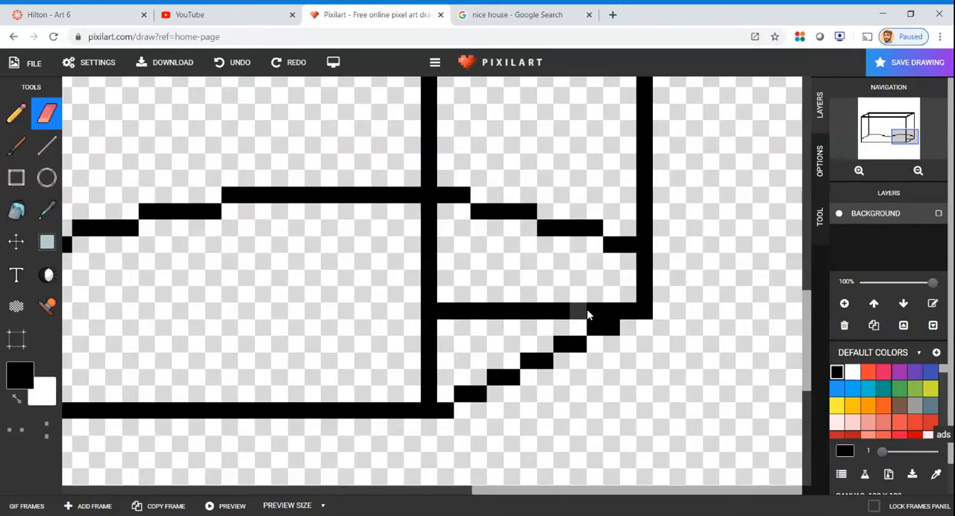
pyautogui.moveTo(588, 316); pyautogui.dragTo(492, 325)
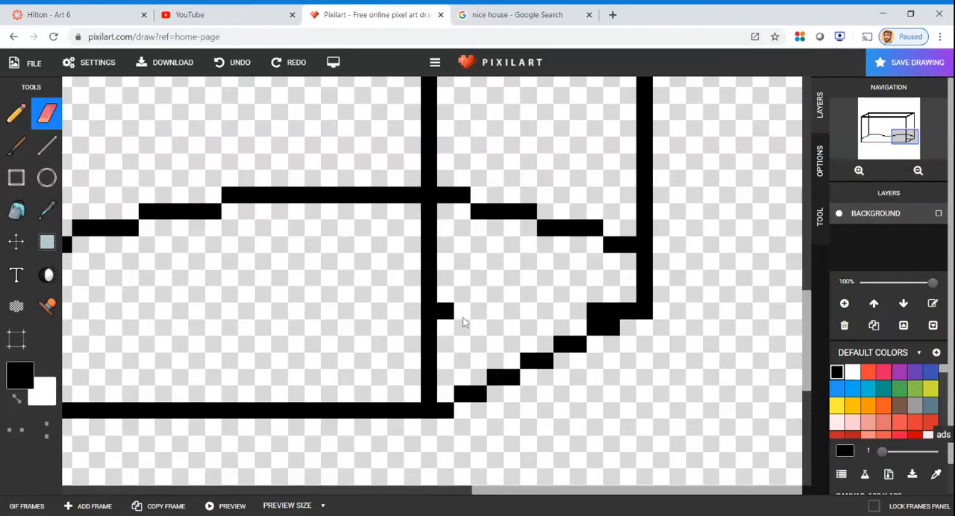
pyautogui.moveTo(597, 311); pyautogui.dragTo(612, 311)
# Draw a stepped diagonal from the wavy line's right end down to the front right vertical edge
pyautogui.click(46, 146)
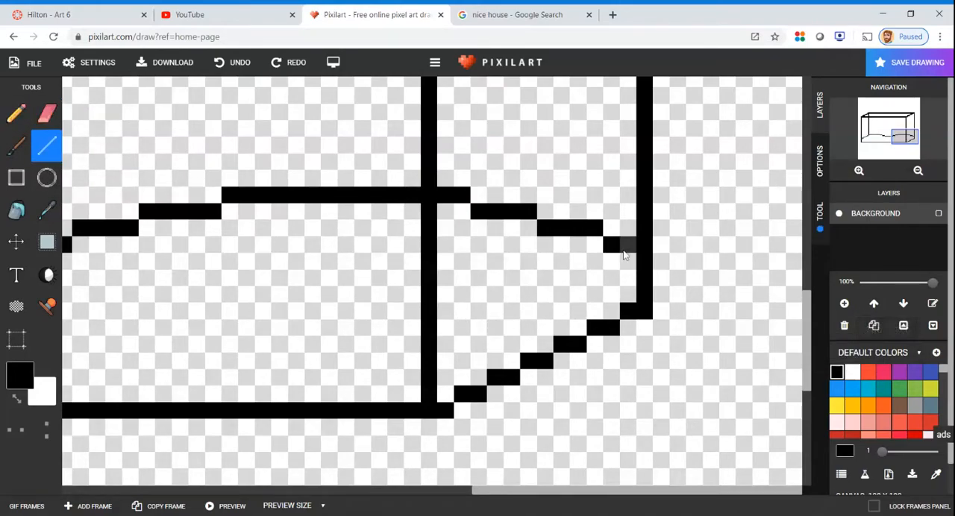
pyautogui.moveTo(635, 257)
pyautogui.mouseDown()
pyautogui.moveTo(575, 276)
pyautogui.moveTo(553, 303)
pyautogui.moveTo(441, 317)
pyautogui.mouseUp()
pyautogui.scroll(1, 515, 302)
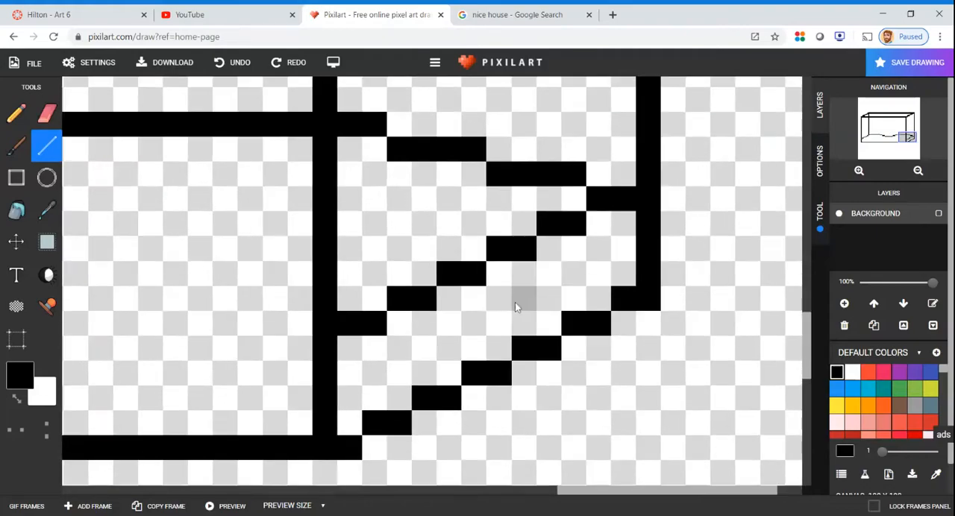
pyautogui.scroll(-3, 514, 302)
pyautogui.scroll(2, 526, 369)
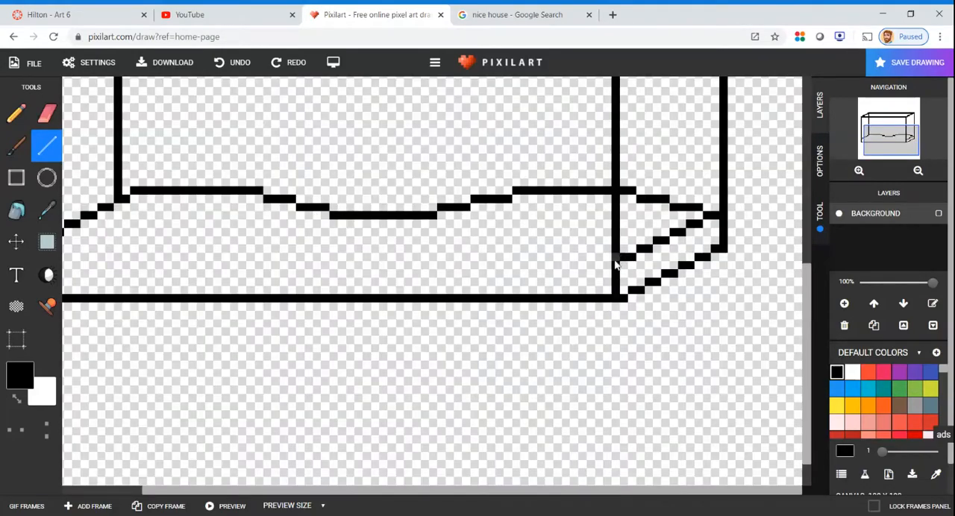
# Draw a horizontal line above the front bottom edge, connecting the front right and front left vertical edges
pyautogui.moveTo(613, 261); pyautogui.dragTo(117, 258)
pyautogui.scroll(2, 142, 253)
pyautogui.scroll(-3, 321, 405)
pyautogui.scroll(2, 337, 366)
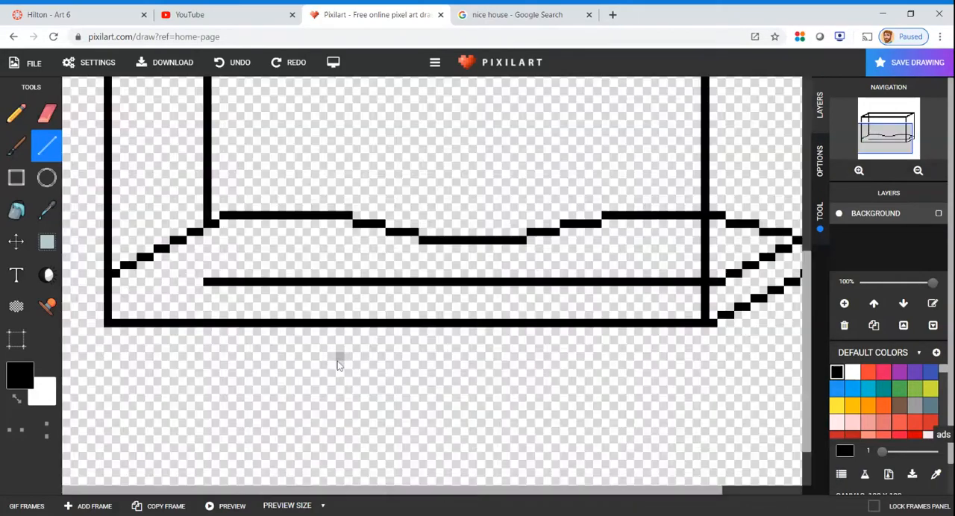
pyautogui.scroll(2, 129, 308)
pyautogui.moveTo(339, 278); pyautogui.dragTo(195, 277)
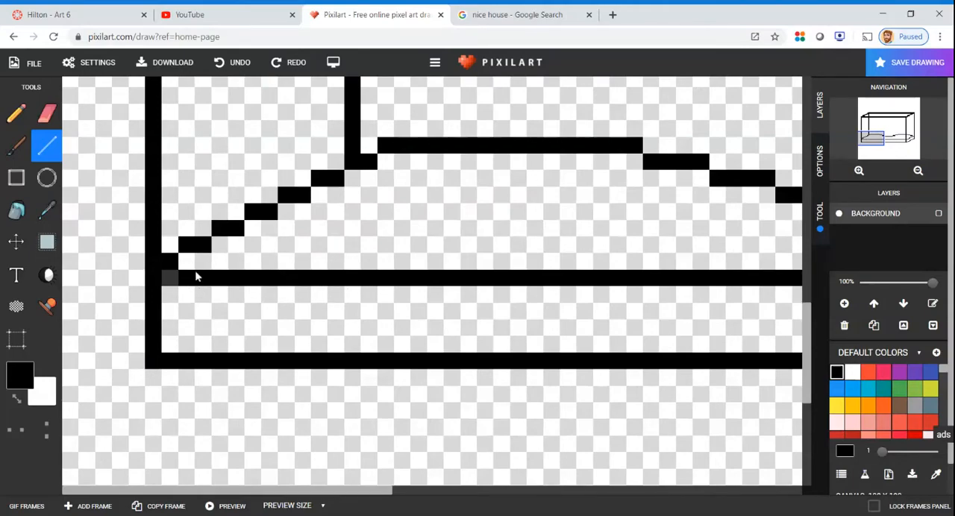
pyautogui.scroll(-3, 195, 276)
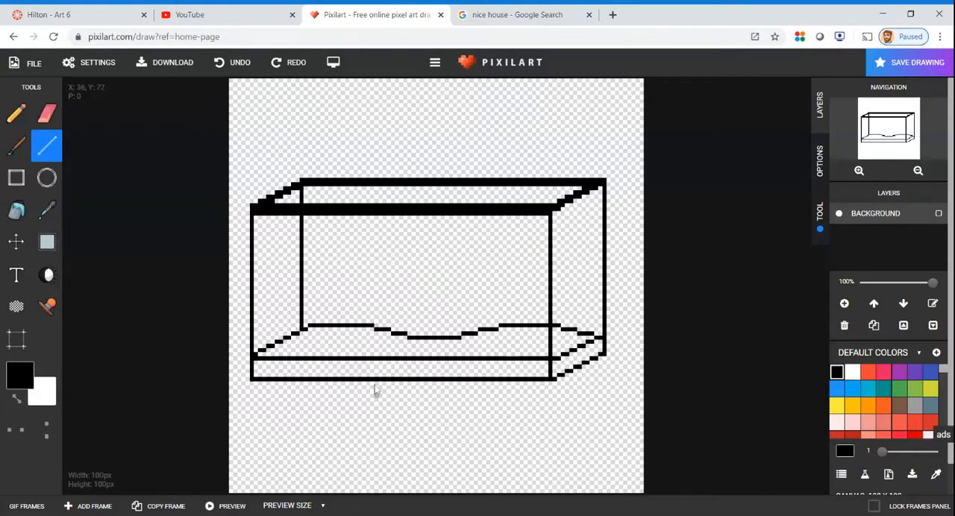
# Draw the left side of a cactus near the rear left edge, with a vertical trunk line and a rounded, upturned left arm
pyautogui.scroll(3, 347, 345)
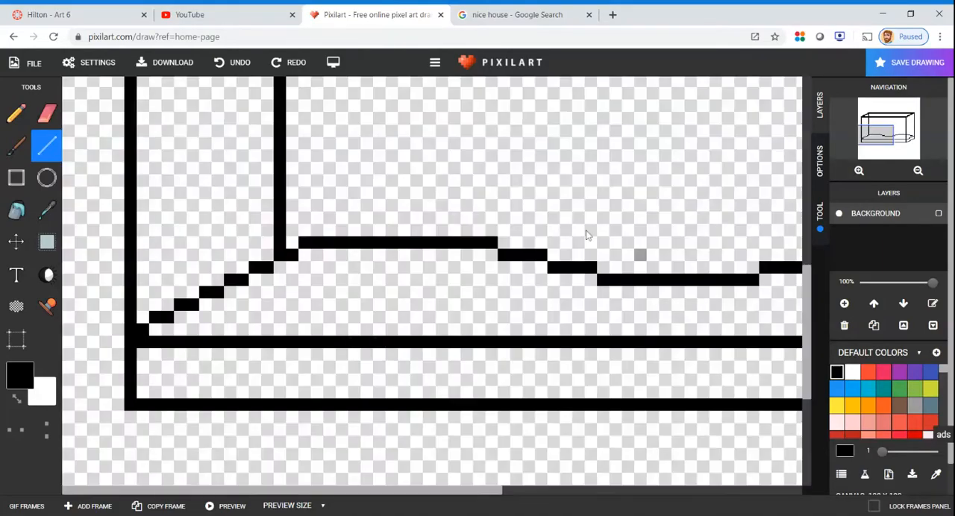
pyautogui.scroll(-1, 291, 274)
pyautogui.scroll(1, 290, 274)
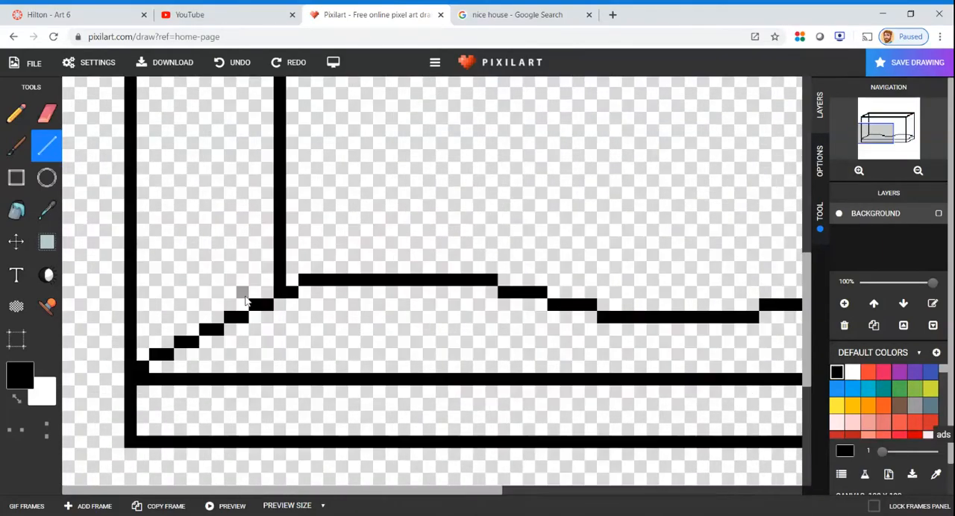
pyautogui.scroll(1, 326, 298)
pyautogui.moveTo(419, 311); pyautogui.dragTo(429, 160)
pyautogui.scroll(1, 429, 164)
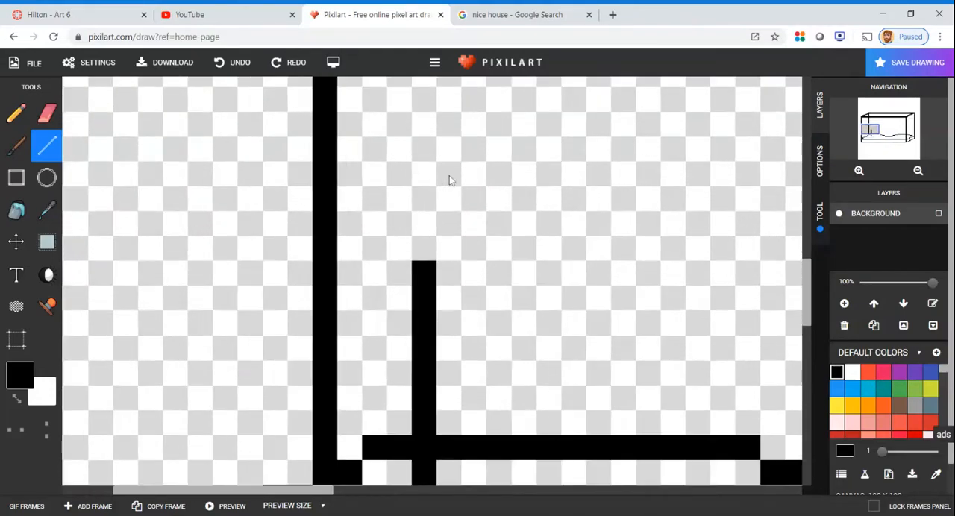
pyautogui.scroll(-3, 450, 179)
pyautogui.scroll(2, 279, 293)
pyautogui.scroll(1, 332, 213)
pyautogui.moveTo(400, 292)
pyautogui.mouseDown()
pyautogui.moveTo(335, 293)
pyautogui.moveTo(317, 275)
pyautogui.moveTo(305, 224)
pyautogui.moveTo(319, 178)
pyautogui.moveTo(370, 179)
pyautogui.moveTo(384, 192)
pyautogui.moveTo(391, 239)
pyautogui.moveTo(418, 248)
pyautogui.moveTo(419, 88)
pyautogui.mouseUp()
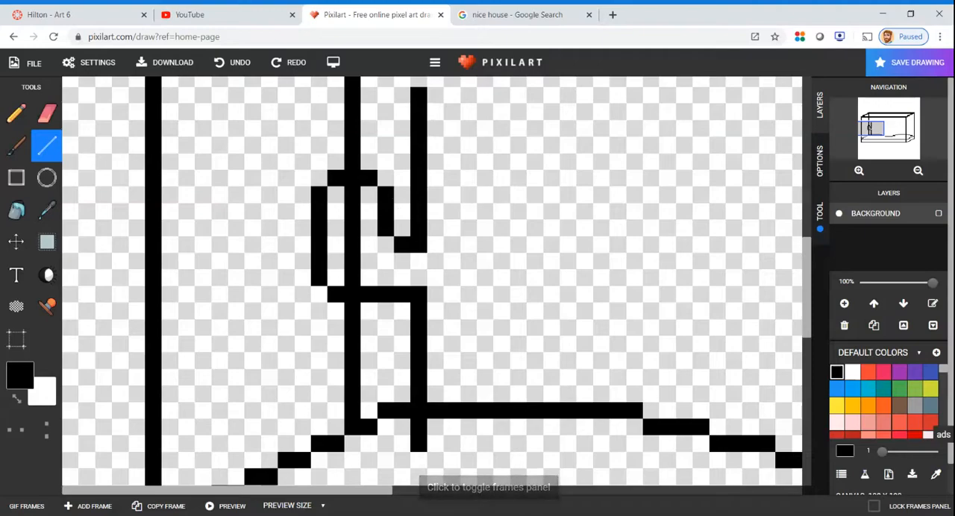
# Draw the cactus's base line and the right side of its trunk, with a small rounded arm on the right
pyautogui.moveTo(397, 460); pyautogui.dragTo(497, 466)
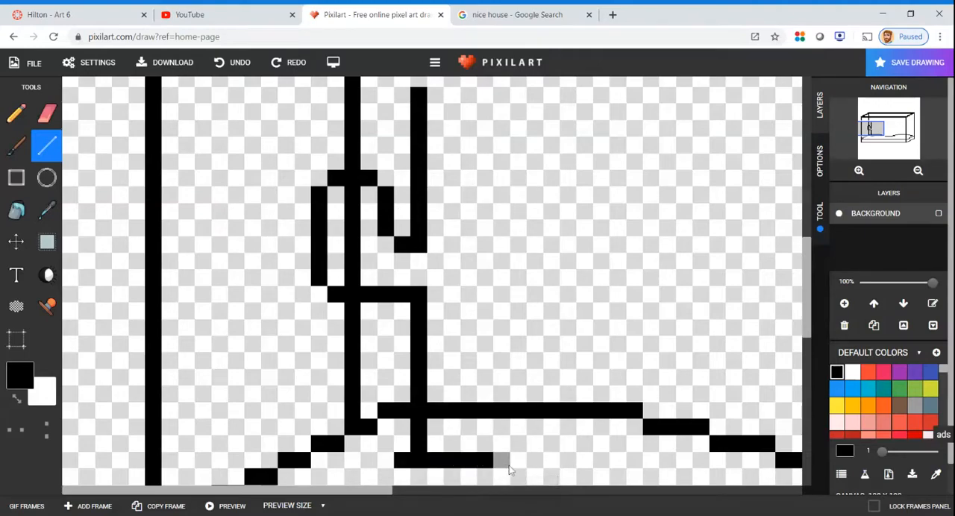
pyautogui.click(519, 475)
pyautogui.moveTo(519, 457)
pyautogui.mouseDown()
pyautogui.moveTo(516, 298)
pyautogui.moveTo(518, 308)
pyautogui.mouseUp()
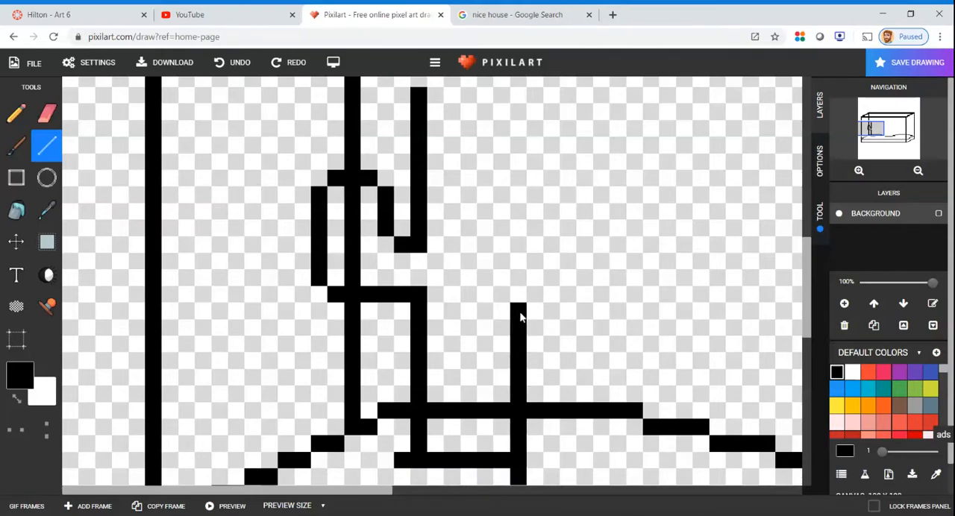
pyautogui.moveTo(534, 344)
pyautogui.mouseDown()
pyautogui.moveTo(555, 333)
pyautogui.moveTo(564, 339)
pyautogui.moveTo(565, 223)
pyautogui.moveTo(534, 212)
pyautogui.moveTo(523, 299)
pyautogui.mouseUp()
pyautogui.moveTo(518, 225); pyautogui.dragTo(519, 129)
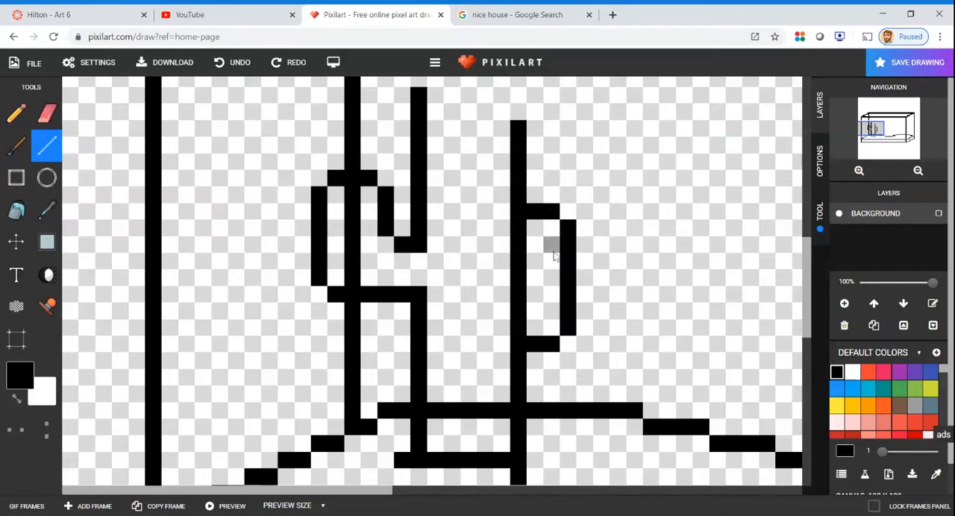
pyautogui.scroll(-3, 555, 251)
pyautogui.scroll(2, 329, 247)
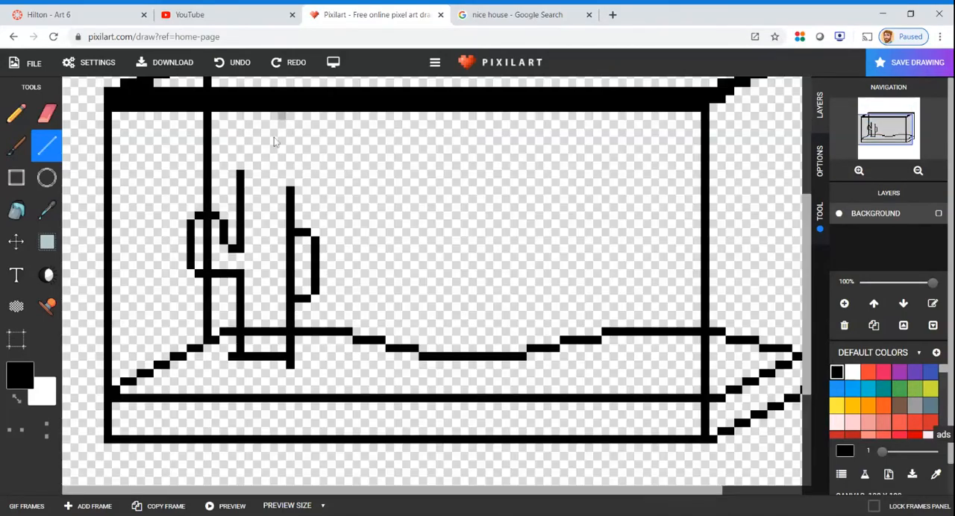
# Close the top of the cactus trunk with a short horizontal line between its two sides
pyautogui.scroll(3, 268, 150)
pyautogui.scroll(-3, 373, 447)
pyautogui.scroll(1, 269, 396)
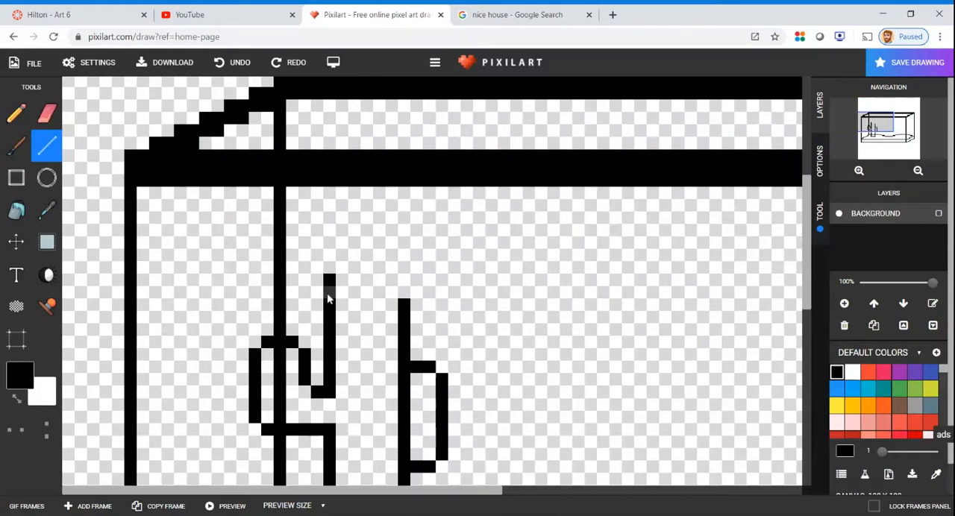
pyautogui.moveTo(337, 268); pyautogui.dragTo(397, 268)
pyautogui.click(407, 290)
# Erase the parts of the rear left vertical edge and the wavy line that run through the inside of the cactus
pyautogui.click(46, 114)
pyautogui.moveTo(285, 414); pyautogui.dragTo(280, 351)
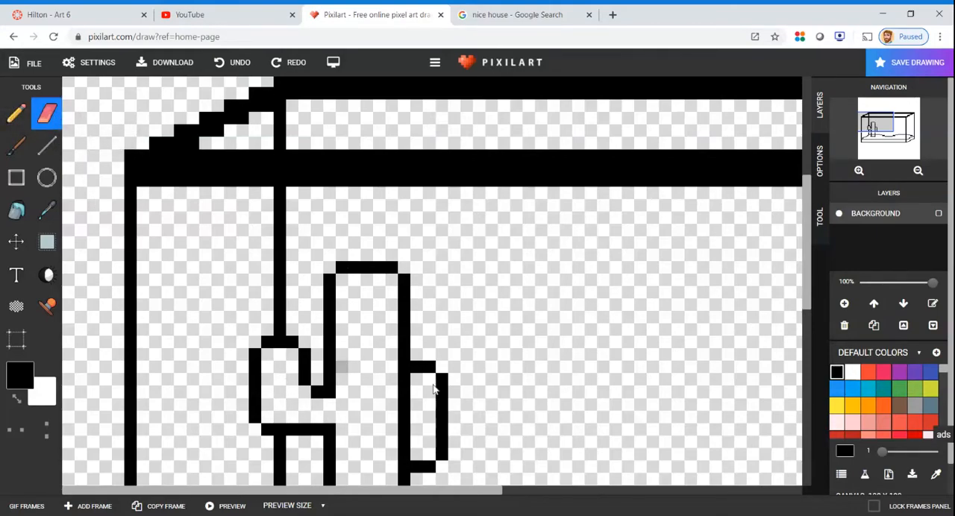
pyautogui.scroll(-3, 435, 388)
pyautogui.scroll(4, 443, 256)
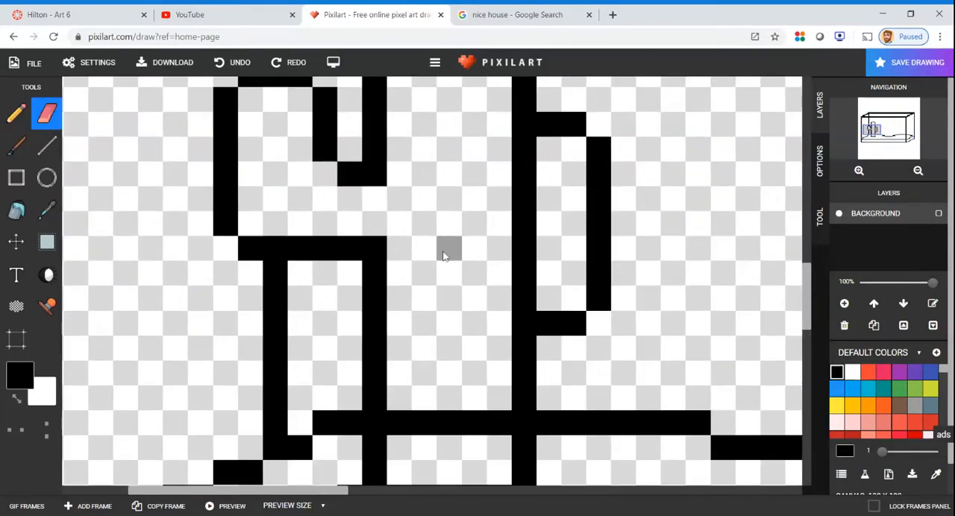
pyautogui.moveTo(406, 422); pyautogui.dragTo(490, 424)
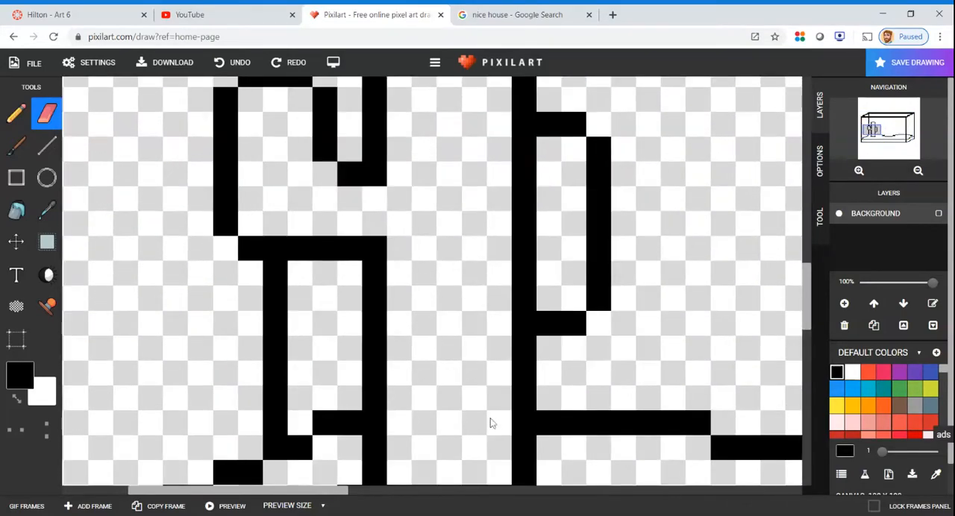
pyautogui.scroll(-4, 487, 412)
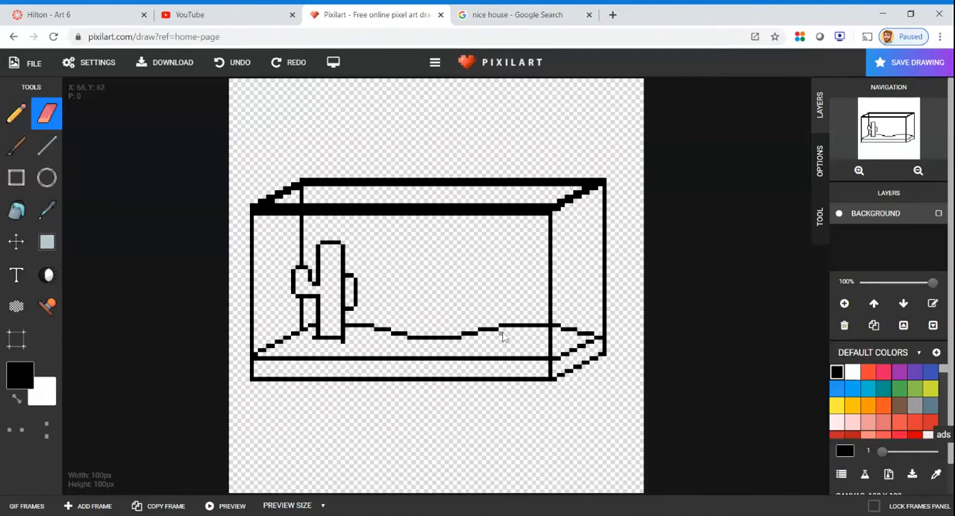
# Draw a short black line slanting up to the right from the lowest stretch of the wavy line
pyautogui.scroll(4, 502, 337)
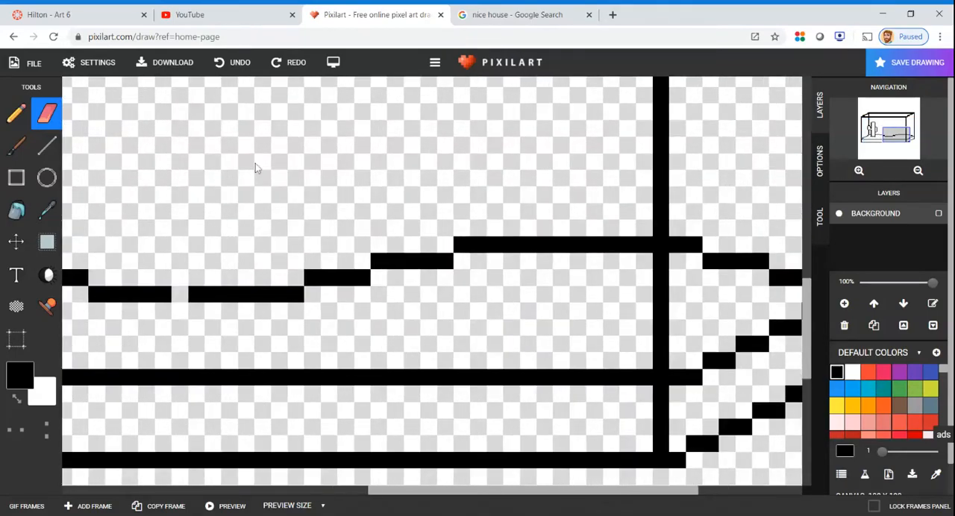
pyautogui.click(46, 145)
pyautogui.moveTo(179, 294); pyautogui.dragTo(222, 141)
pyautogui.scroll(-4, 241, 149)
pyautogui.scroll(4, 433, 283)
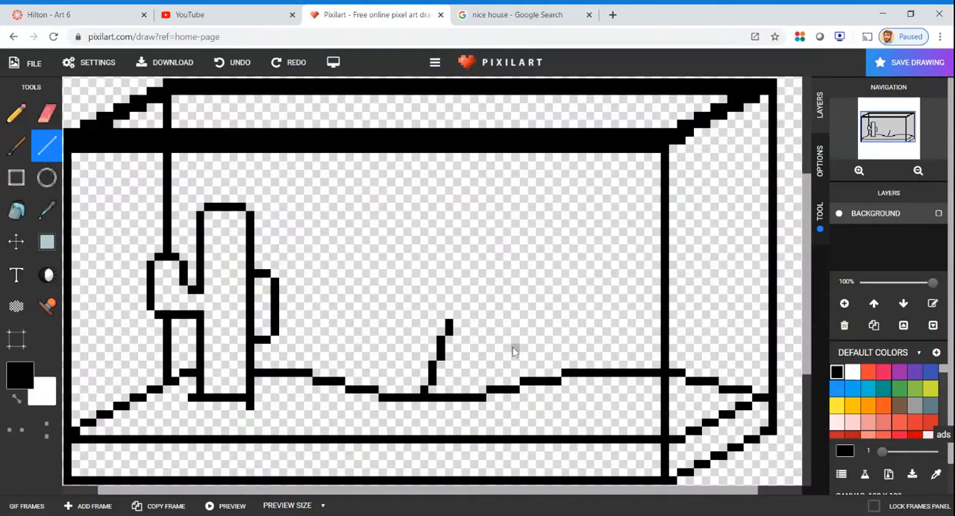
# Complete a large hollow arch in black from the slanted line, with two feet on the ground and its right side crossing the tank's front vertical edge
pyautogui.moveTo(458, 315); pyautogui.dragTo(492, 258)
pyautogui.moveTo(492, 258)
pyautogui.mouseDown()
pyautogui.moveTo(662, 267)
pyautogui.moveTo(718, 352)
pyautogui.moveTo(728, 407)
pyautogui.moveTo(608, 424)
pyautogui.moveTo(598, 327)
pyautogui.moveTo(590, 314)
pyautogui.moveTo(537, 308)
pyautogui.moveTo(495, 346)
pyautogui.moveTo(479, 382)
pyautogui.moveTo(477, 422)
pyautogui.moveTo(422, 412)
pyautogui.mouseUp()
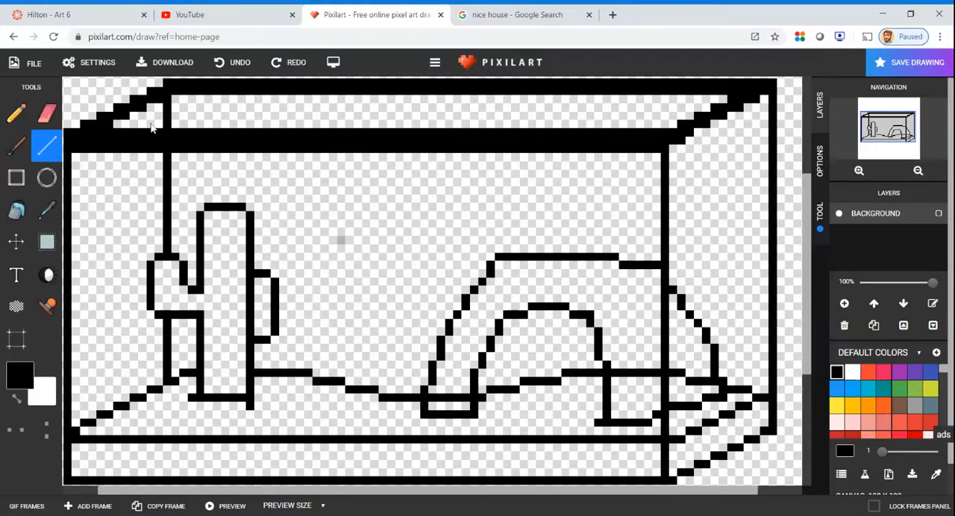
# Erase the pieces of the wavy ground line that run through the feet and right side of the arch
pyautogui.click(46, 113)
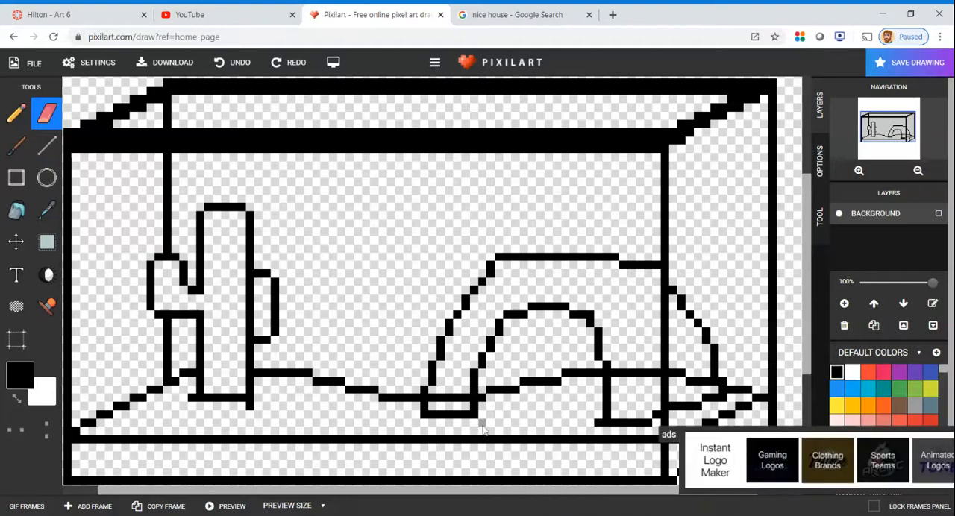
pyautogui.scroll(-2, 483, 430)
pyautogui.scroll(4, 463, 397)
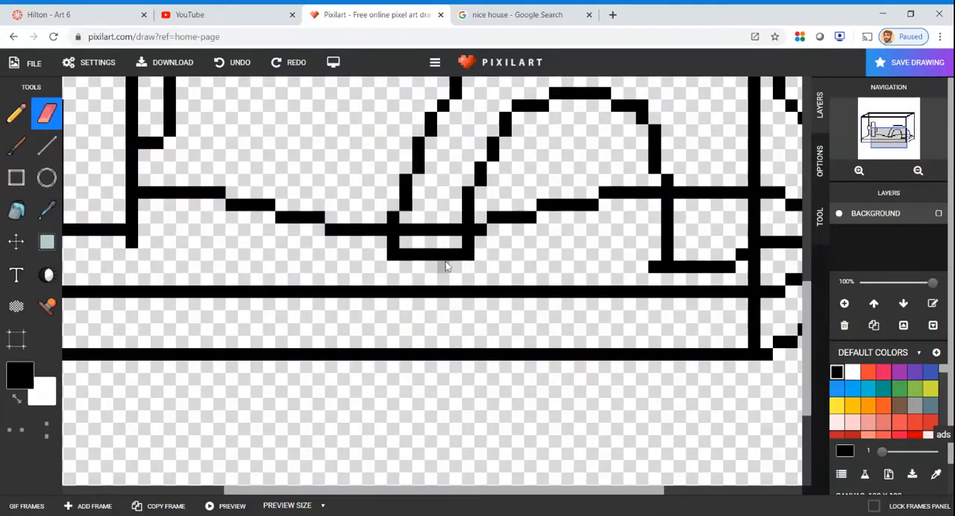
pyautogui.moveTo(433, 224); pyautogui.dragTo(461, 229)
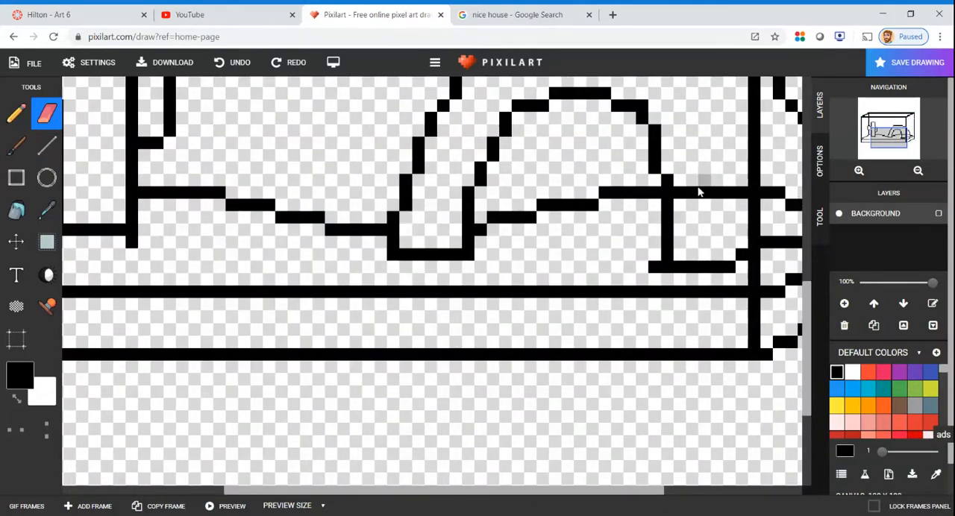
pyautogui.moveTo(675, 193); pyautogui.dragTo(737, 201)
pyautogui.scroll(2, 772, 201)
pyautogui.moveTo(550, 321)
pyautogui.mouseDown()
pyautogui.moveTo(498, 318)
pyautogui.moveTo(460, 302)
pyautogui.mouseUp()
pyautogui.scroll(-5, 478, 296)
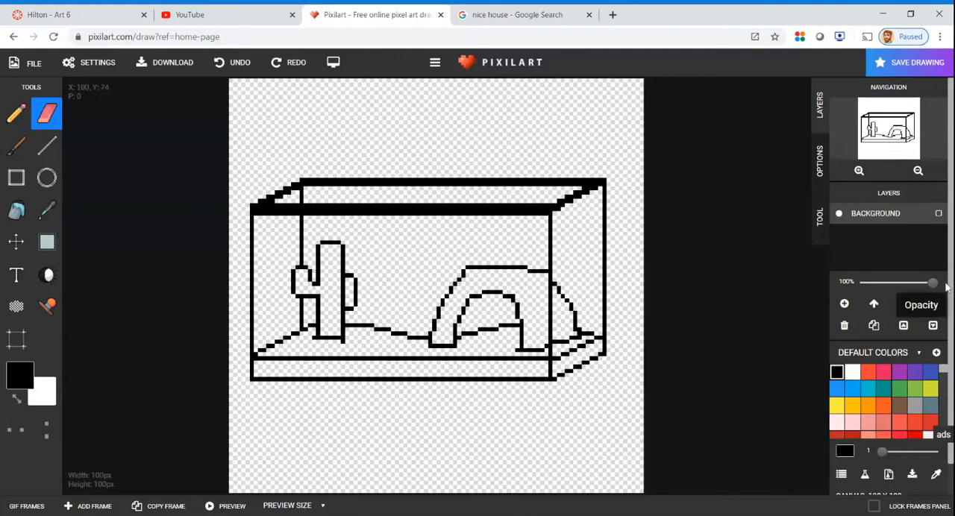
# Fill the cactus trunk and both of its arms with green
pyautogui.click(899, 389)
pyautogui.click(16, 209)
pyautogui.click(326, 270)
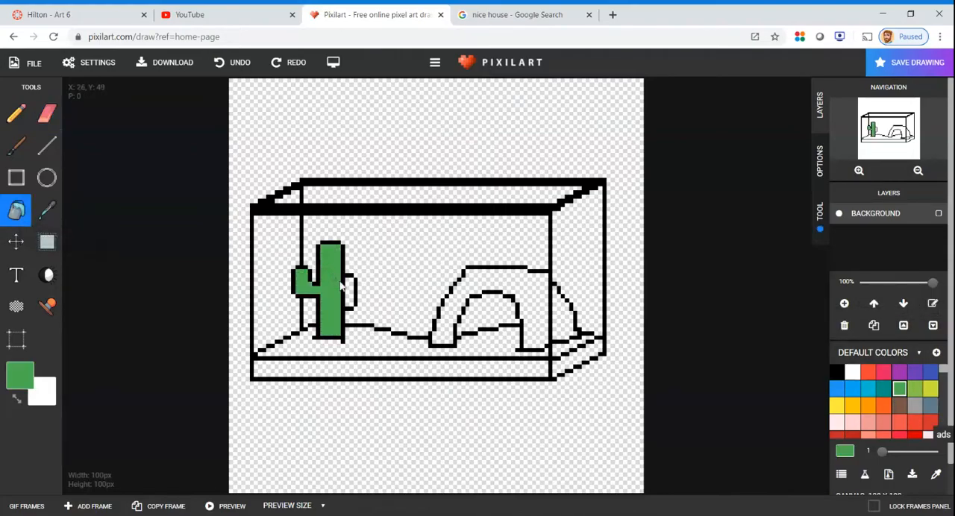
pyautogui.click(354, 289)
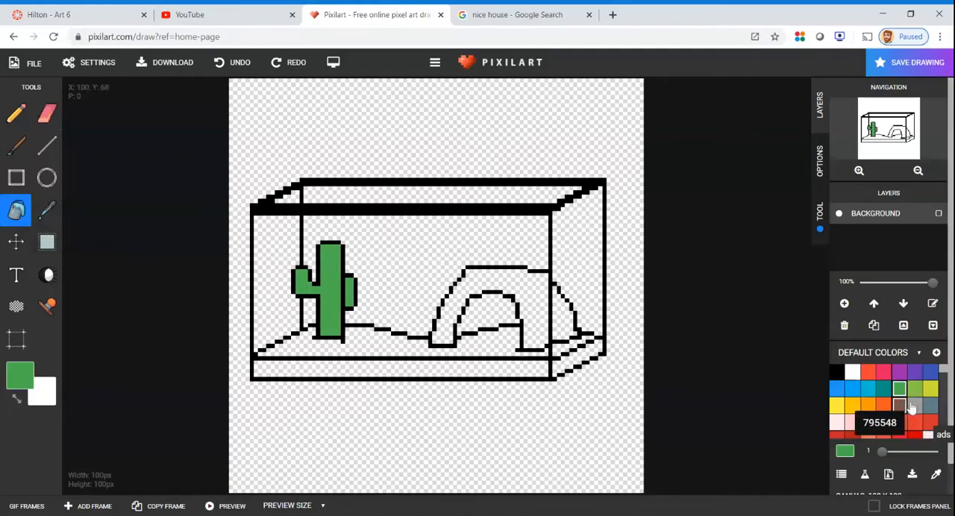
# Fill both parts of the arch with grey and its opening with dark blue-grey
pyautogui.click(914, 405)
pyautogui.click(494, 286)
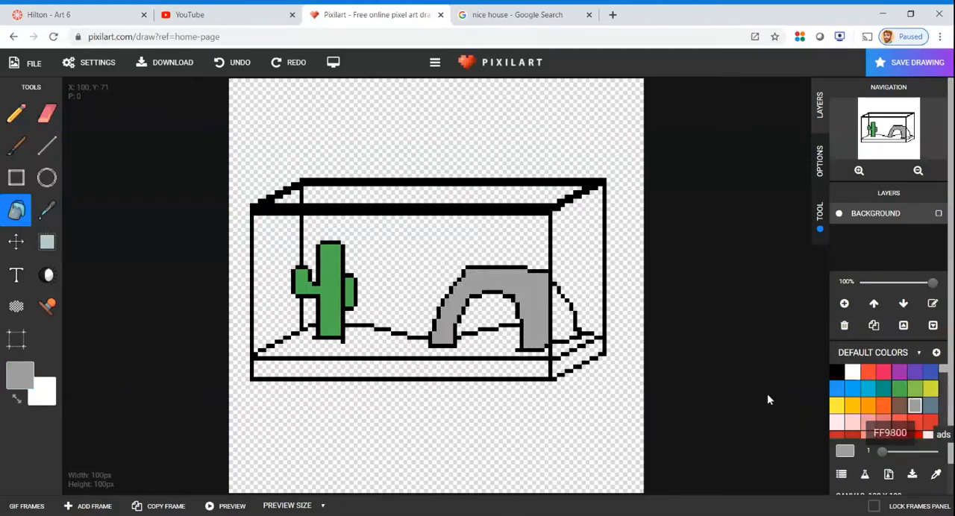
pyautogui.click(567, 322)
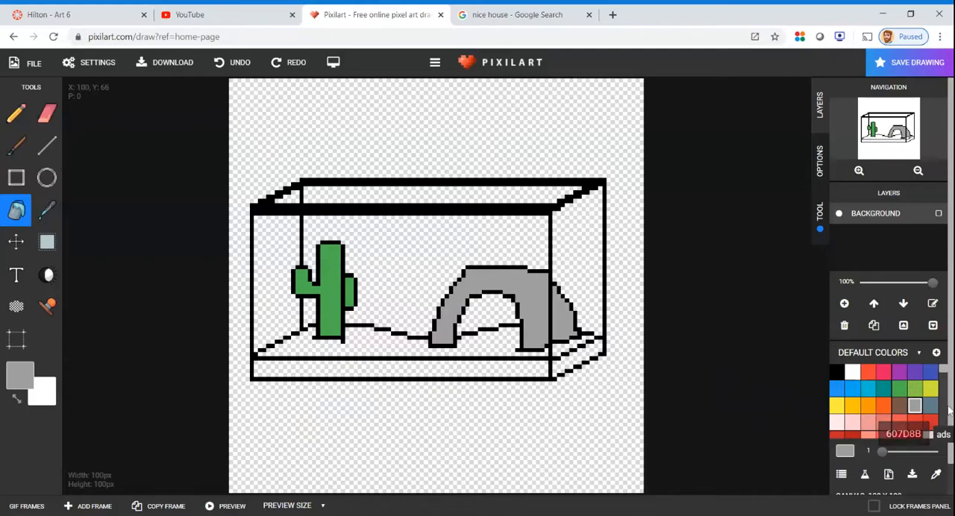
pyautogui.scroll(-4, 906, 417)
pyautogui.click(900, 414)
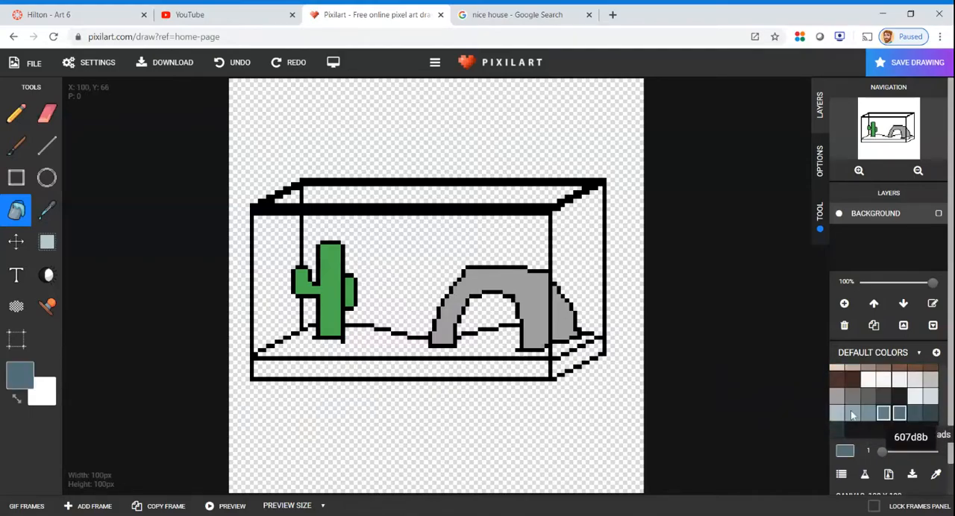
pyautogui.click(498, 310)
# Fill the ground layer with orange, including the surface, the front face and the strips on the tank's right side
pyautogui.scroll(5, 888, 384)
pyautogui.scroll(-5, 904, 375)
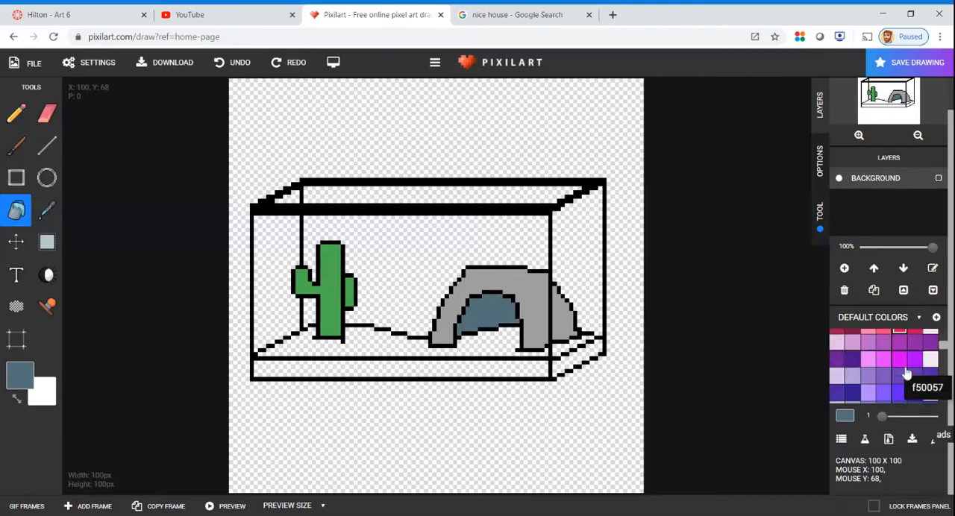
pyautogui.scroll(5, 901, 373)
pyautogui.scroll(1, 898, 373)
pyautogui.scroll(-2, 898, 373)
pyautogui.scroll(2, 888, 377)
pyautogui.click(869, 405)
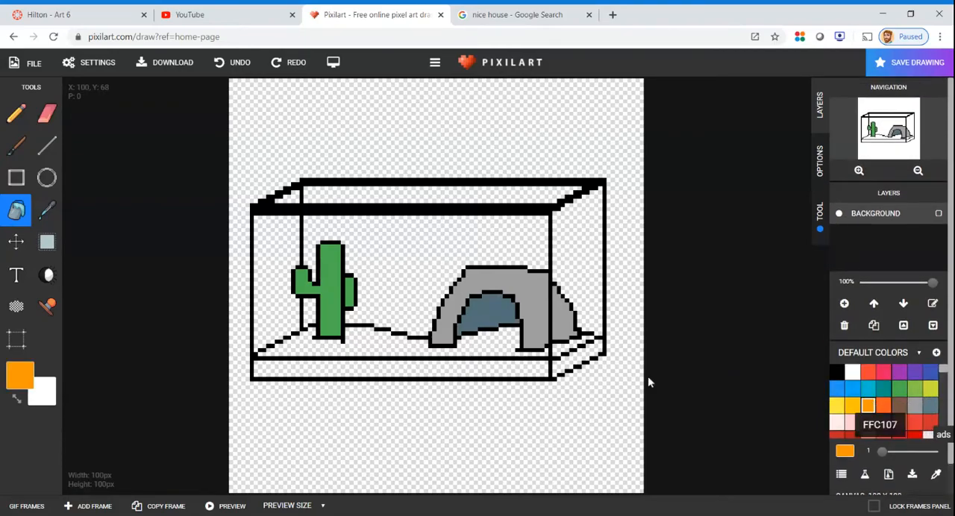
pyautogui.click(518, 342)
pyautogui.click(581, 349)
pyautogui.click(575, 359)
pyautogui.click(492, 371)
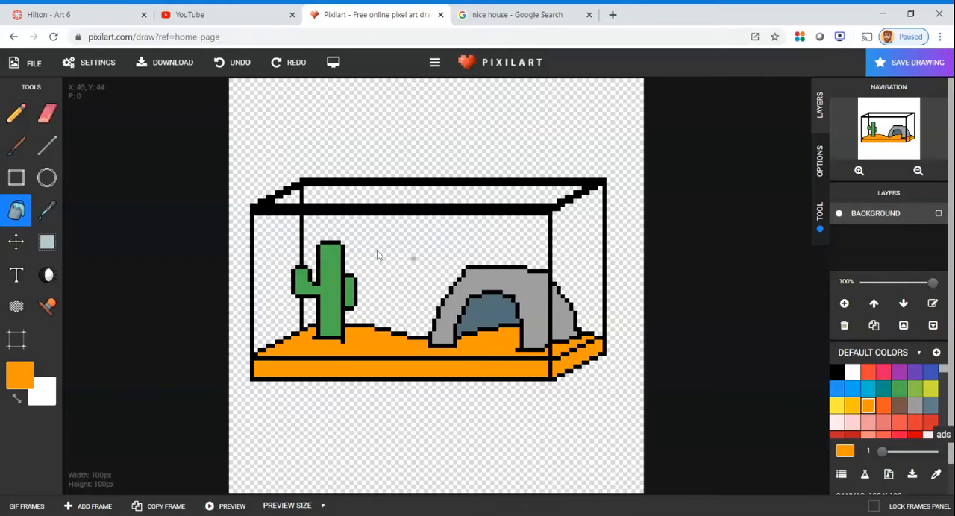
# Draw a long, flat black rectangle directly beneath the tank, from the canvas's left border to just past the tank's right side
pyautogui.click(835, 373)
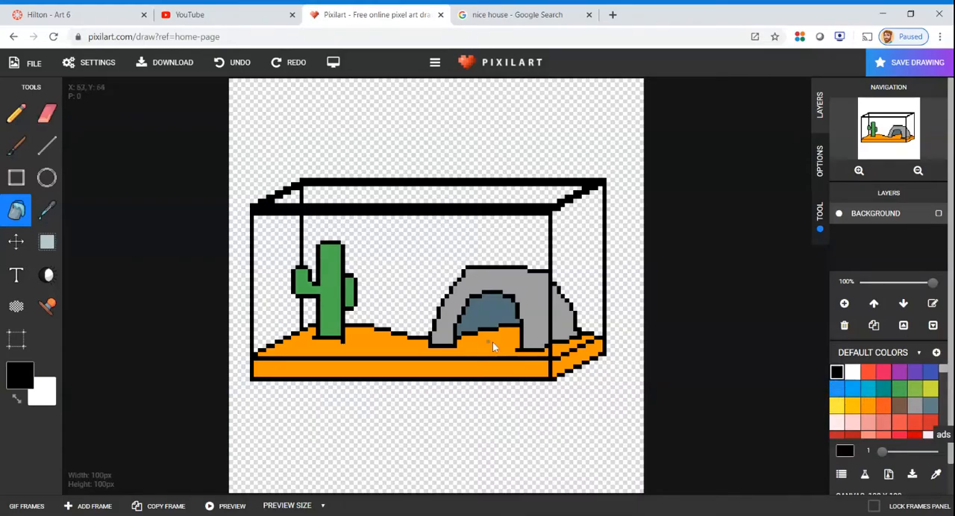
pyautogui.click(16, 178)
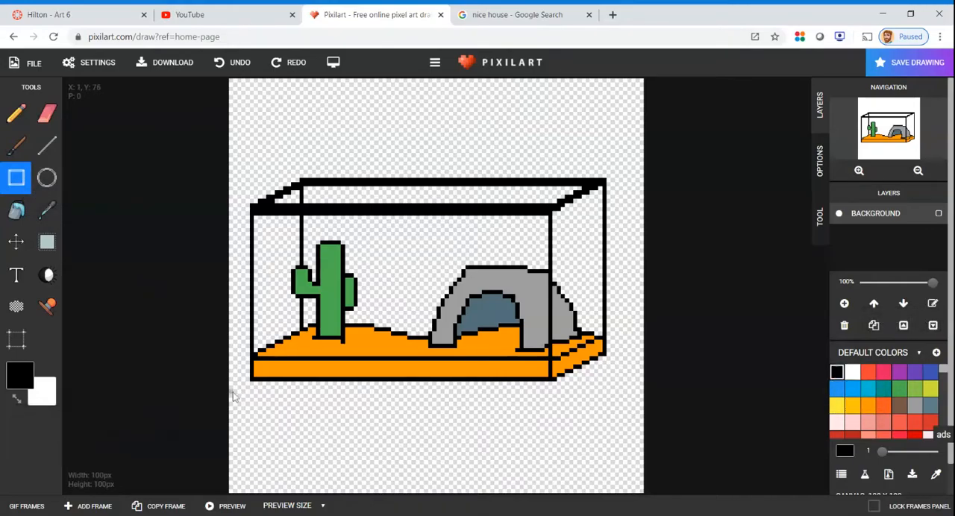
pyautogui.moveTo(231, 389); pyautogui.dragTo(630, 404)
# Draw short black edges slanting up from the rectangle's upper and lower right corners to the canvas's right border
pyautogui.press('l')
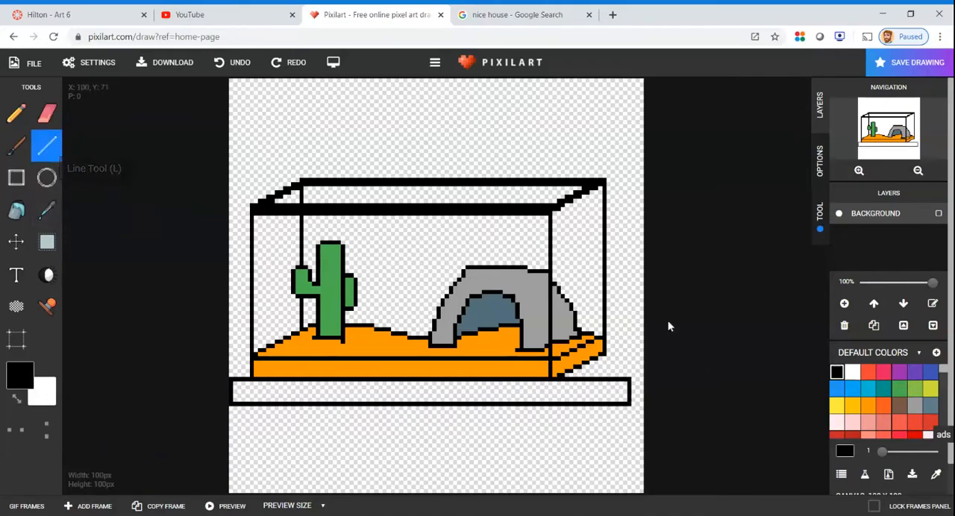
pyautogui.scroll(3, 641, 388)
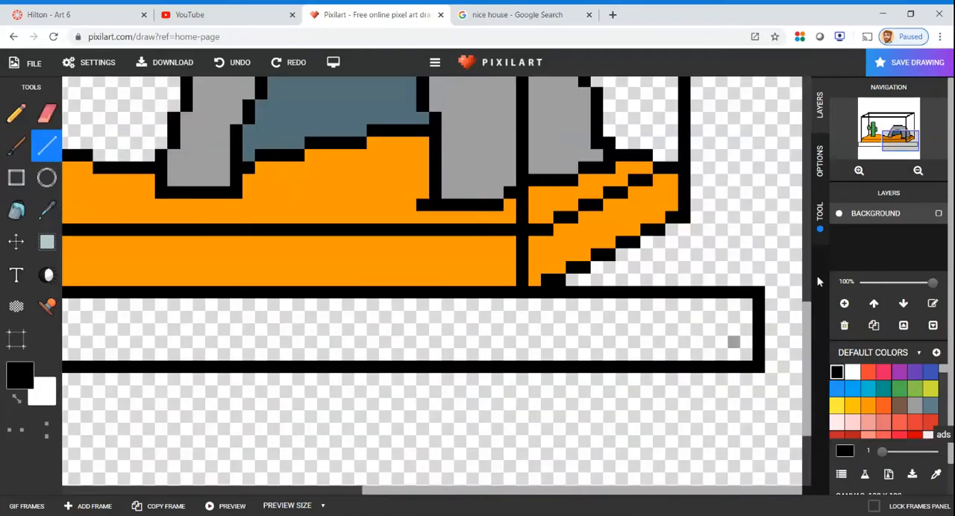
pyautogui.scroll(1, 770, 289)
pyautogui.scroll(-1, 770, 288)
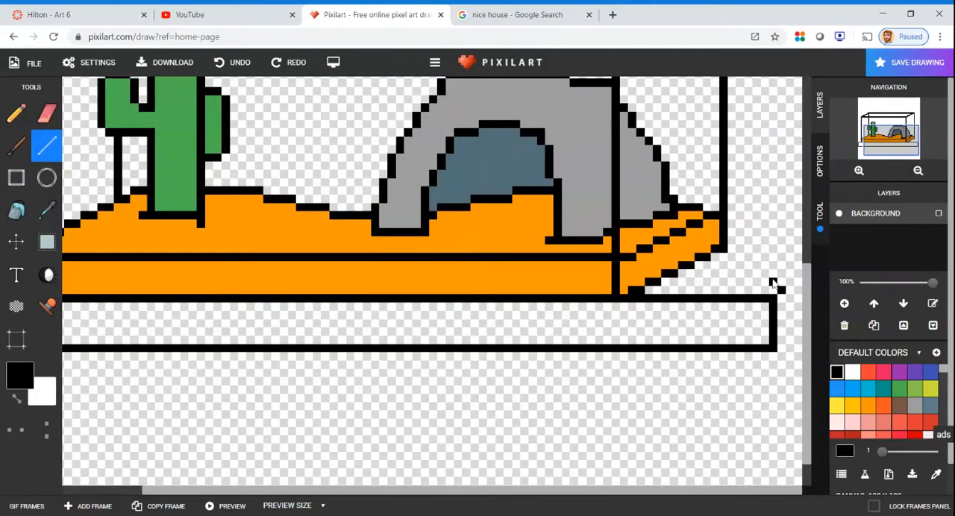
pyautogui.scroll(-1, 773, 285)
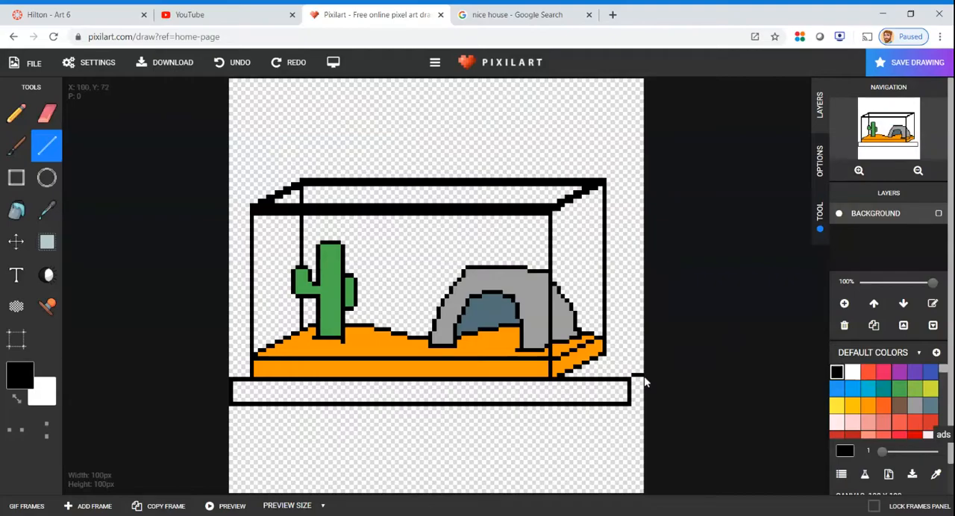
pyautogui.moveTo(644, 379); pyautogui.dragTo(641, 373)
pyautogui.scroll(1, 638, 402)
pyautogui.scroll(-1, 761, 313)
pyautogui.scroll(1, 627, 414)
pyautogui.scroll(-1, 791, 298)
pyautogui.scroll(1, 639, 419)
pyautogui.click(781, 304)
pyautogui.click(790, 304)
pyautogui.click(797, 298)
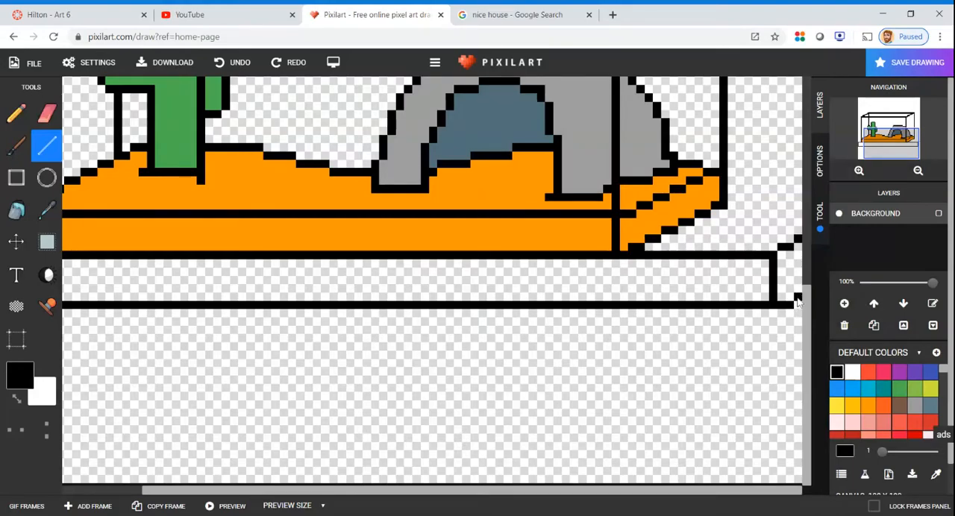
pyautogui.scroll(-4, 798, 298)
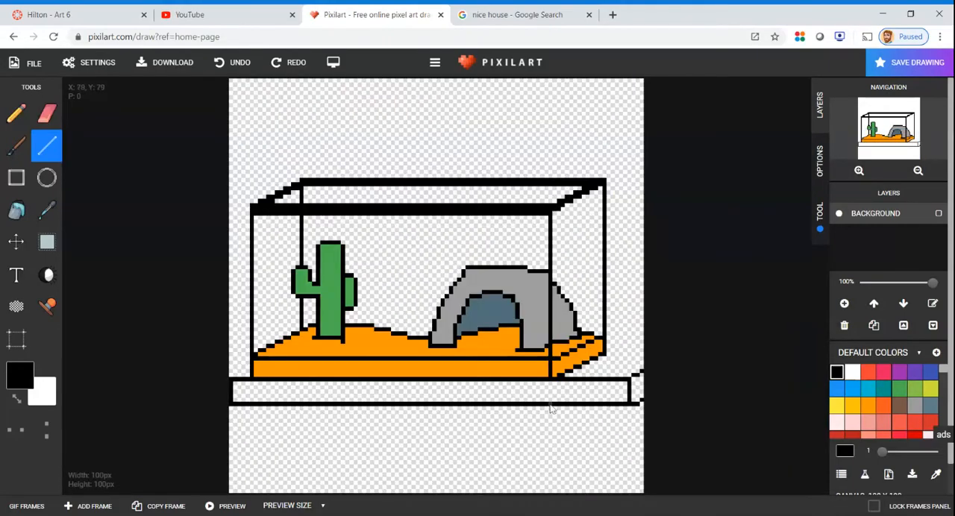
# Draw a horizontal black line for the table's rear edge, behind the tank's right side and out to the canvas's right border
pyautogui.scroll(2, 470, 365)
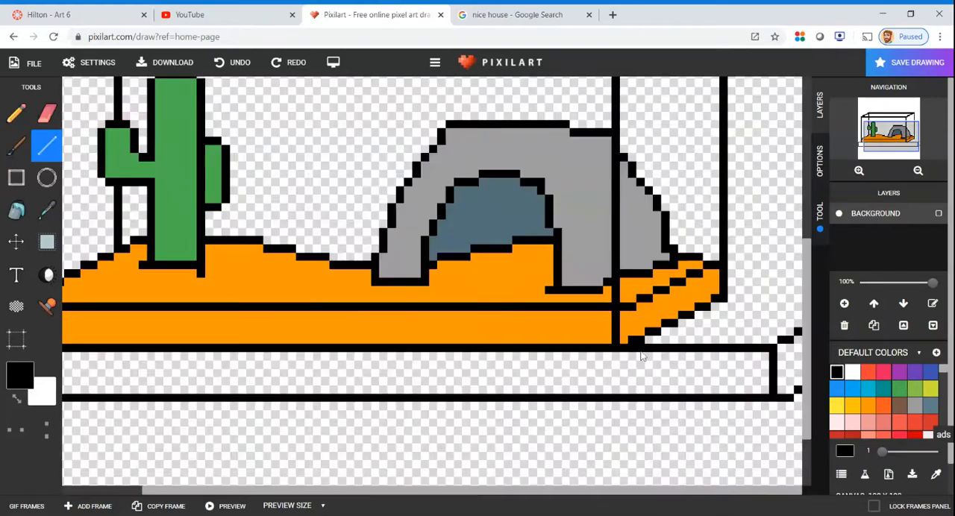
pyautogui.moveTo(727, 249); pyautogui.dragTo(798, 252)
pyautogui.scroll(1, 783, 261)
pyautogui.scroll(-2, 773, 275)
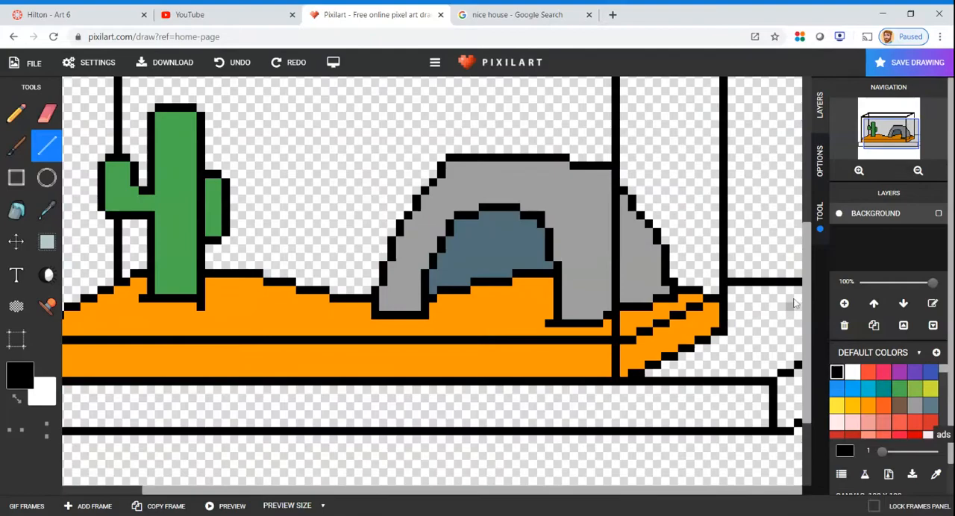
pyautogui.scroll(1, 600, 360)
pyautogui.scroll(2, 379, 365)
pyautogui.scroll(-2, 435, 328)
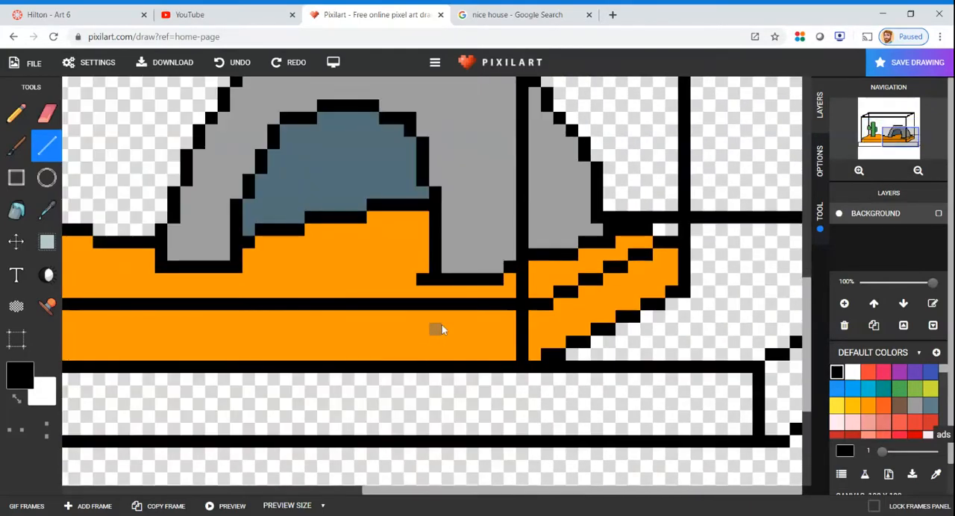
pyautogui.scroll(-1, 664, 226)
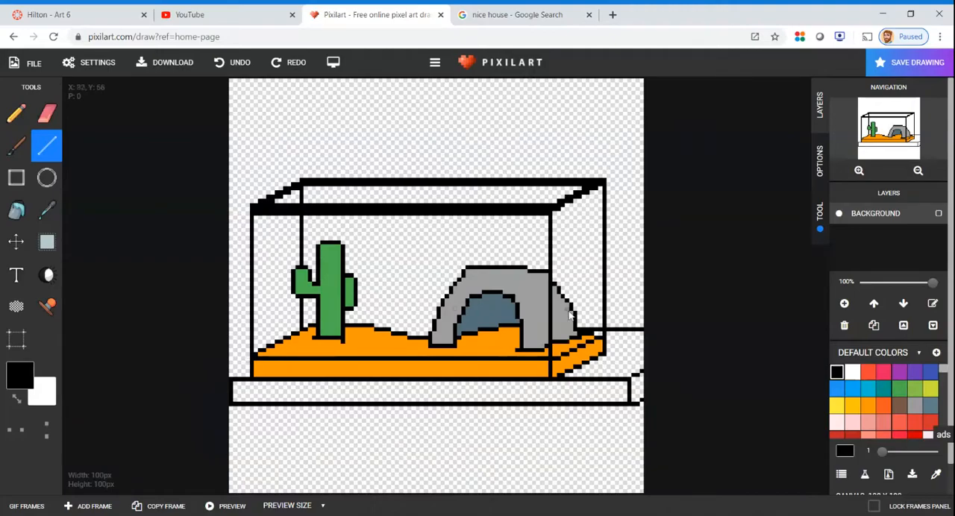
# Continue the table's rear edge at the same height on the tank's left side and across the dip between cactus and arch
pyautogui.moveTo(600, 334); pyautogui.dragTo(237, 334)
pyautogui.hotkey('ctrl', 'z')
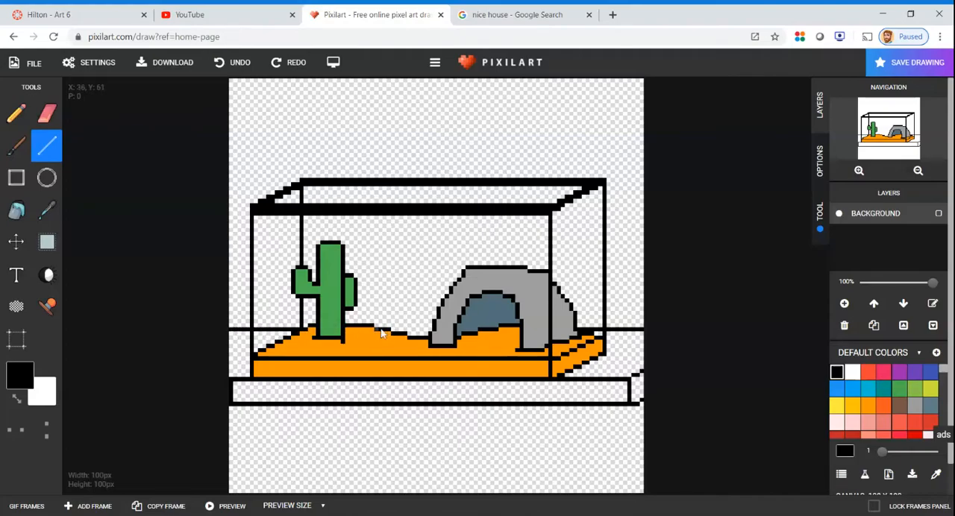
pyautogui.moveTo(391, 335); pyautogui.dragTo(423, 335)
pyautogui.scroll(1, 574, 330)
pyautogui.scroll(-1, 575, 329)
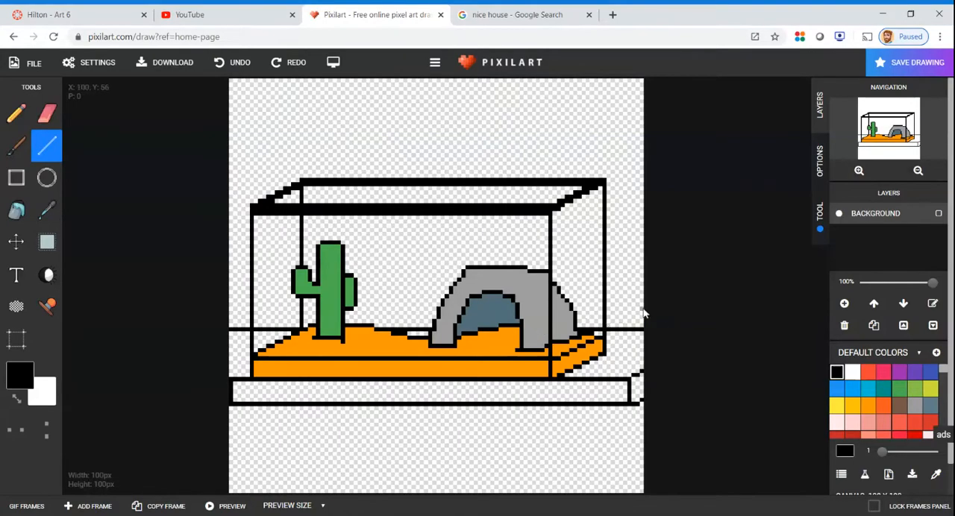
# Erase the vertical left side of the flat rectangle so the table runs off the canvas
pyautogui.click(47, 113)
pyautogui.scroll(1, 227, 409)
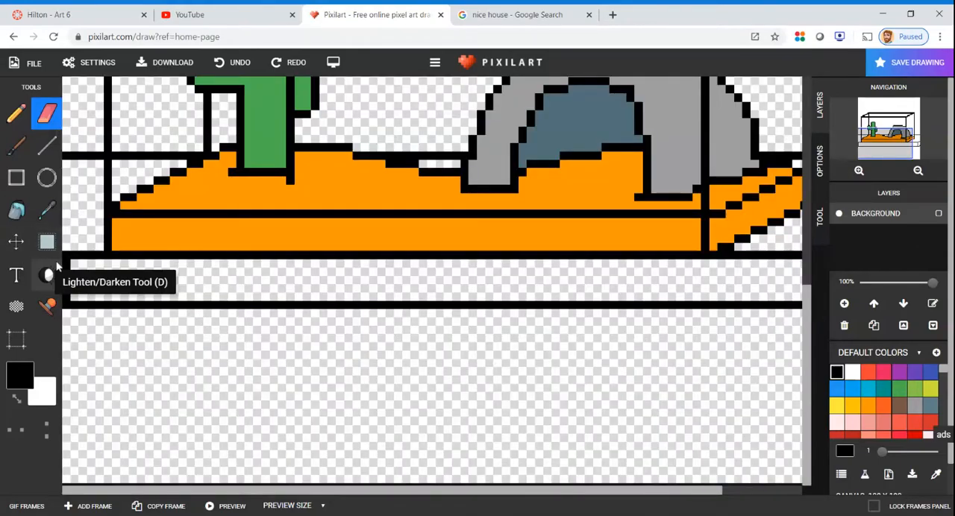
pyautogui.moveTo(69, 266); pyautogui.dragTo(64, 299)
pyautogui.scroll(1, 188, 256)
pyautogui.scroll(-2, 185, 255)
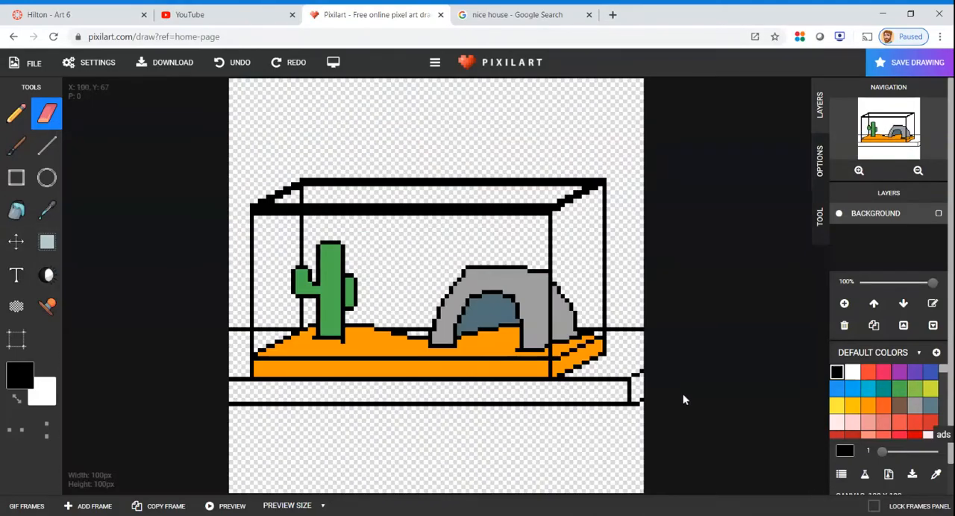
# Fill the table's top, front face and right end with brown, including the areas seen through the tank
pyautogui.click(899, 406)
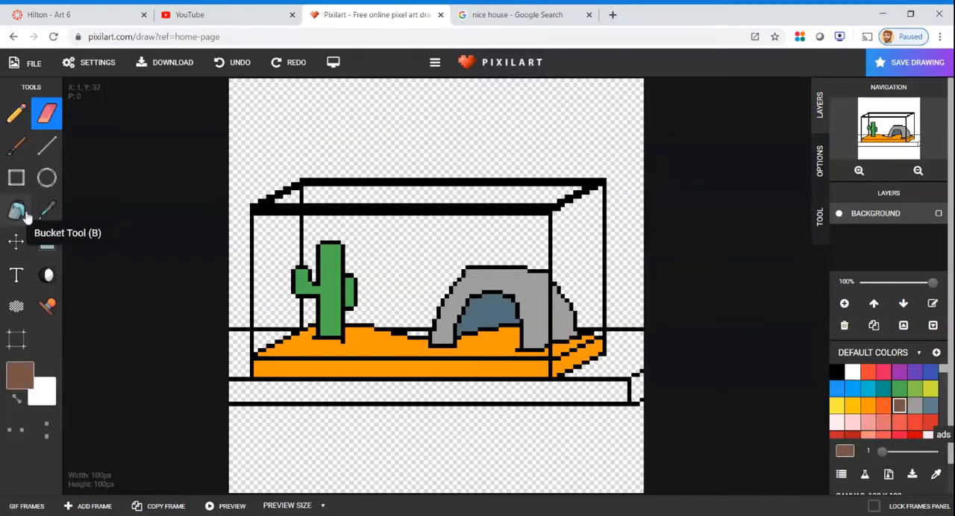
pyautogui.click(22, 214)
pyautogui.click(246, 358)
pyautogui.click(267, 345)
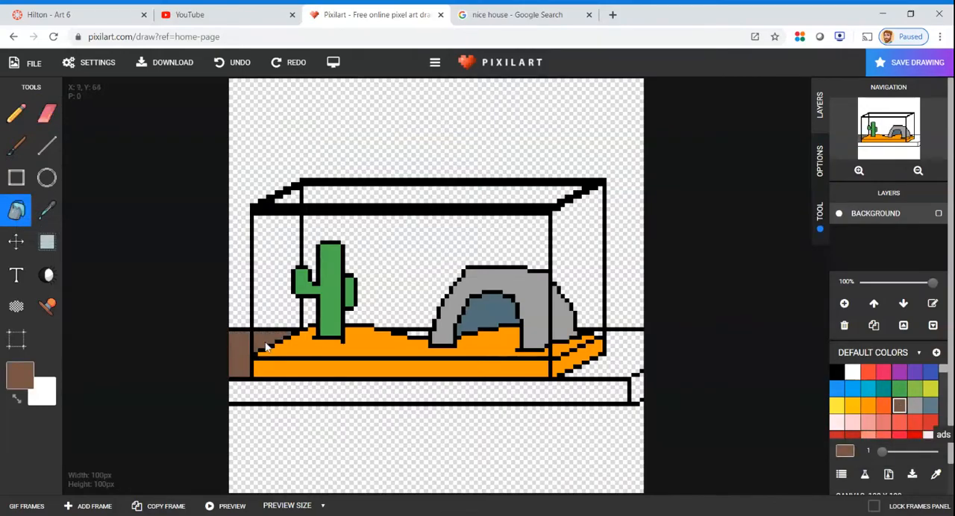
pyautogui.click(265, 393)
pyautogui.click(614, 349)
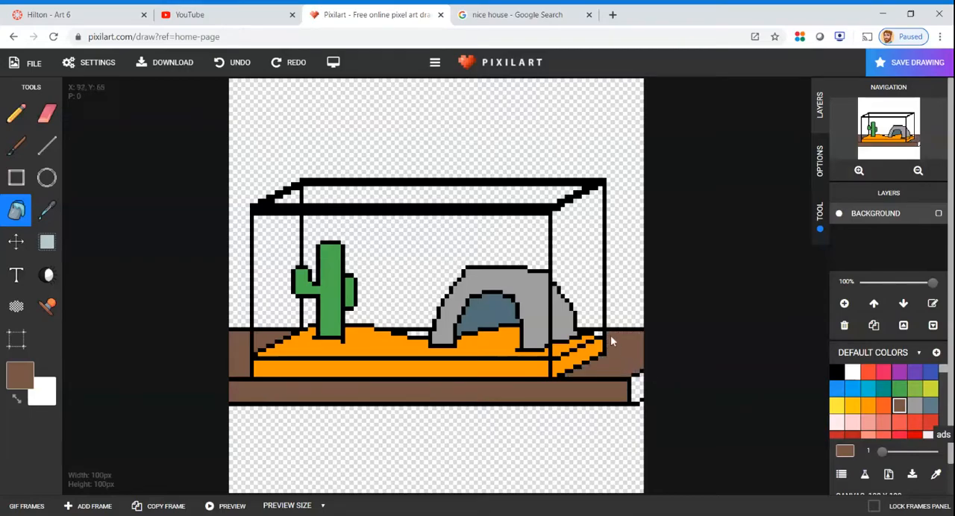
pyautogui.click(638, 395)
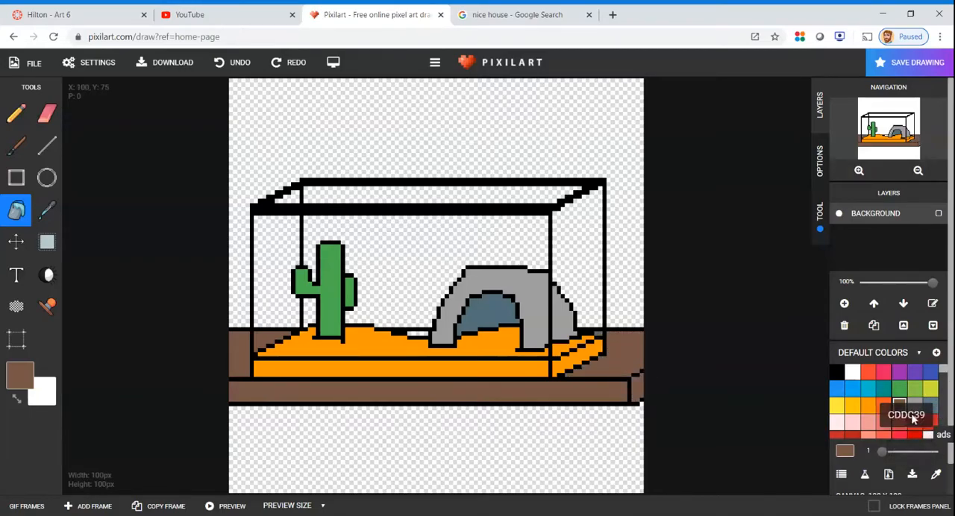
# Mix a lighter reddish brown from the current brown and fill the table's front face with it
pyautogui.click(845, 451)
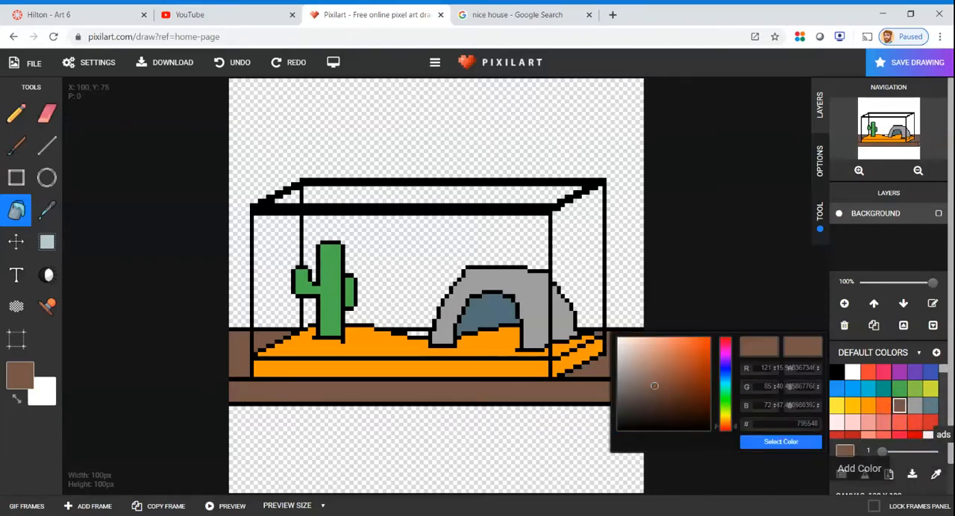
pyautogui.moveTo(655, 386)
pyautogui.mouseDown()
pyautogui.moveTo(658, 362)
pyautogui.moveTo(673, 365)
pyautogui.mouseUp()
pyautogui.click(787, 445)
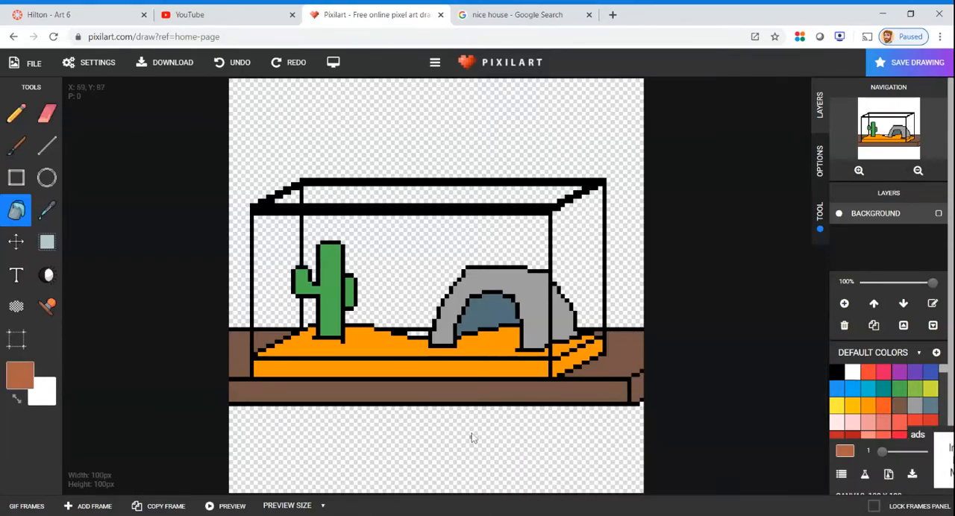
pyautogui.click(349, 393)
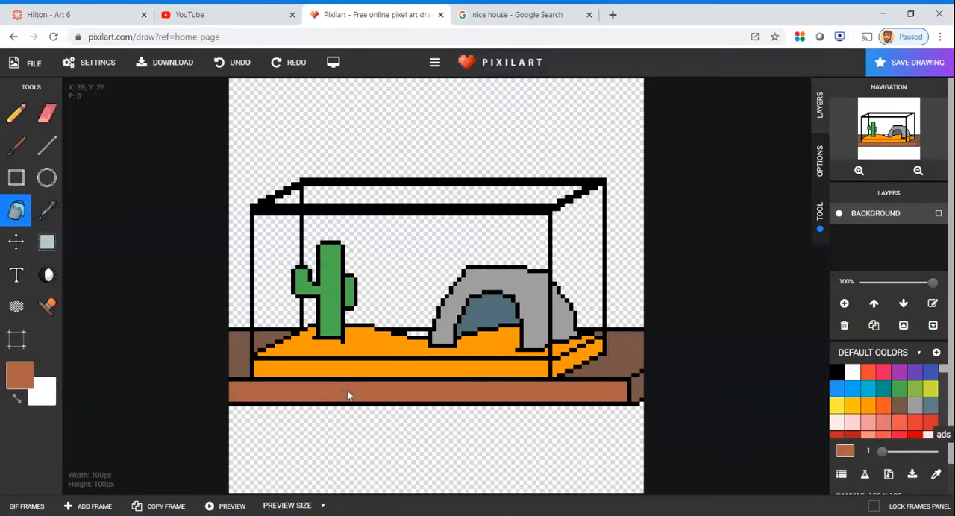
# Mix a dark reddish brown and fill the table's right end with it
pyautogui.click(846, 452)
pyautogui.moveTo(680, 378); pyautogui.dragTo(690, 386)
pyautogui.click(780, 441)
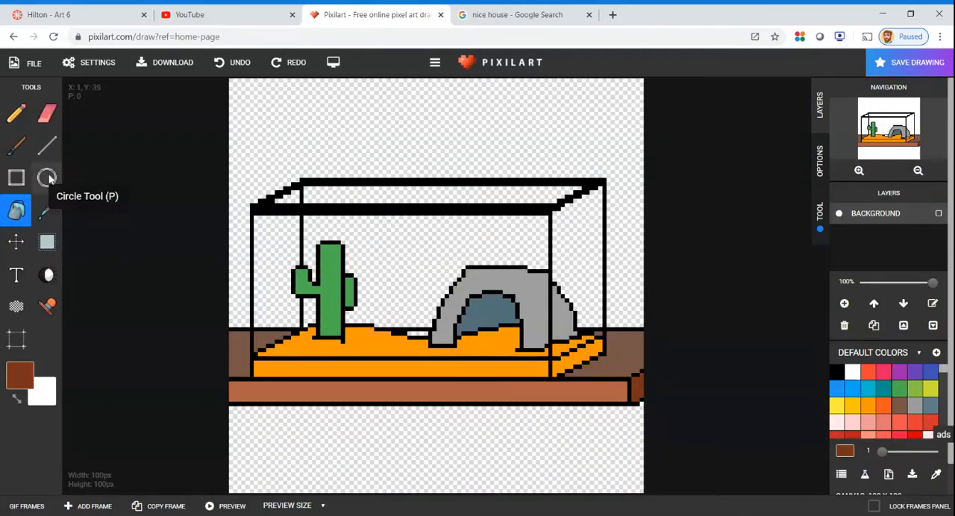
# Pick up the tabletop's brown and fill the white gap behind the sand between the cactus and the arch
pyautogui.click(46, 210)
pyautogui.click(239, 341)
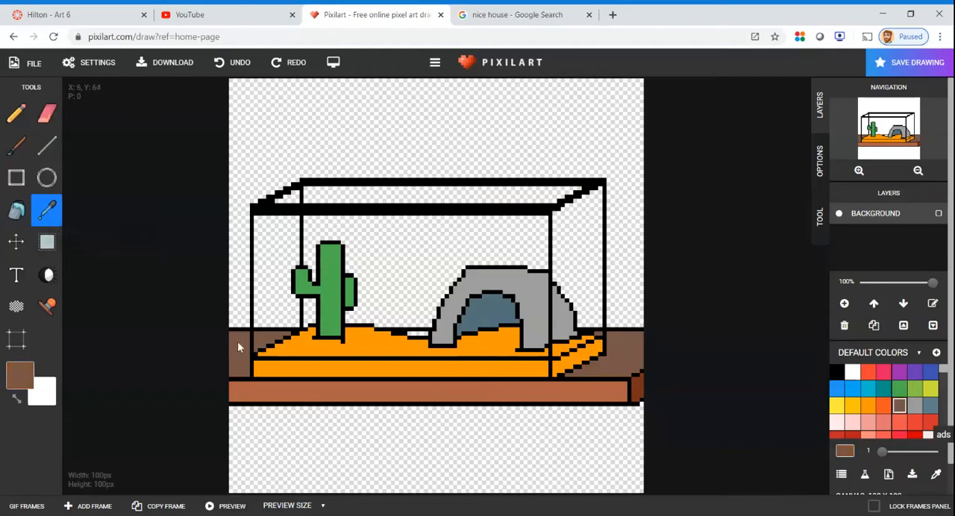
pyautogui.click(419, 338)
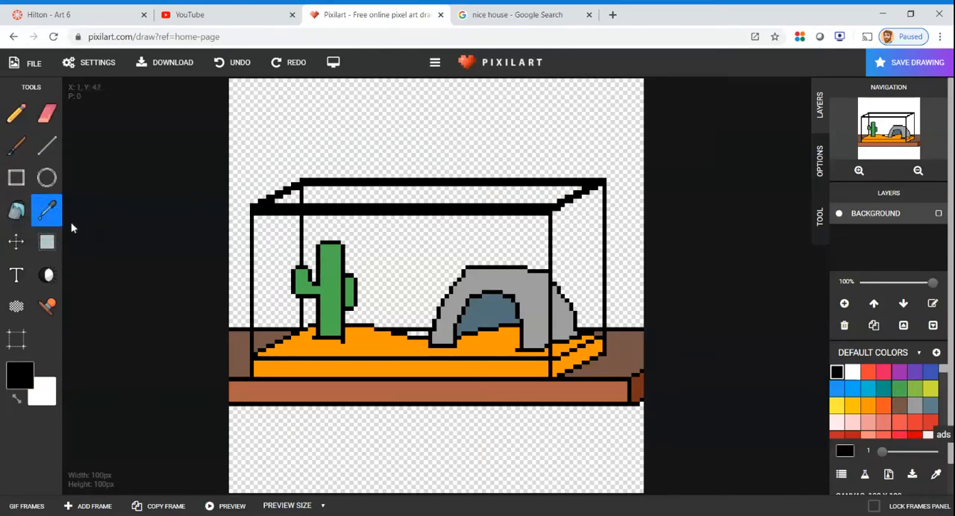
pyautogui.click(272, 340)
pyautogui.click(16, 209)
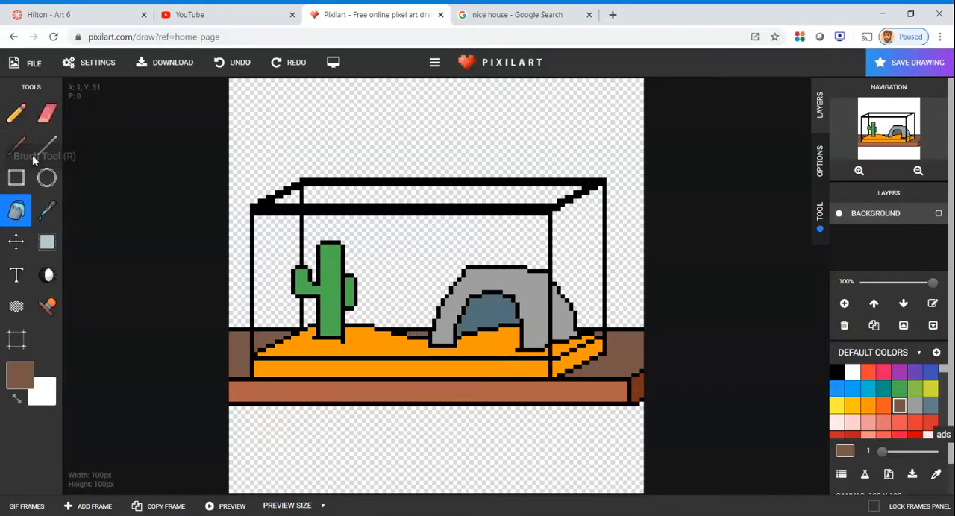
# Outline a table leg in black under the tank's front right corner, with a wide front face and a narrower right side
pyautogui.click(17, 178)
pyautogui.scroll(1, 485, 306)
pyautogui.scroll(-1, 547, 392)
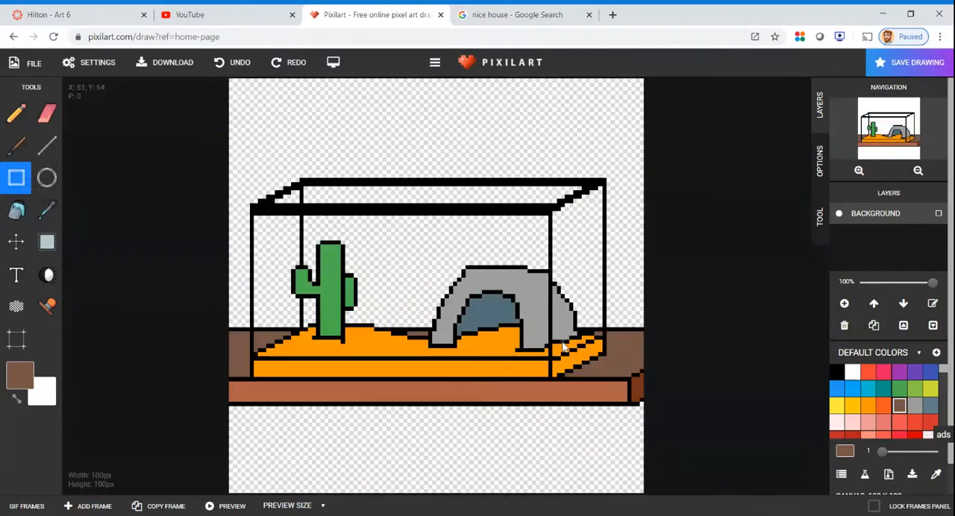
pyautogui.click(837, 371)
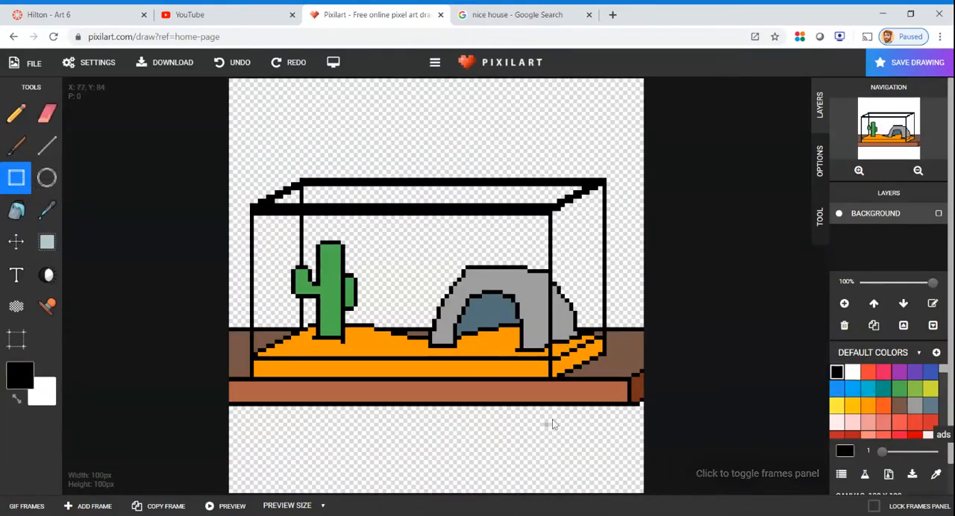
pyautogui.moveTo(552, 407)
pyautogui.mouseDown()
pyautogui.moveTo(579, 474)
pyautogui.moveTo(581, 496)
pyautogui.moveTo(571, 496)
pyautogui.mouseUp()
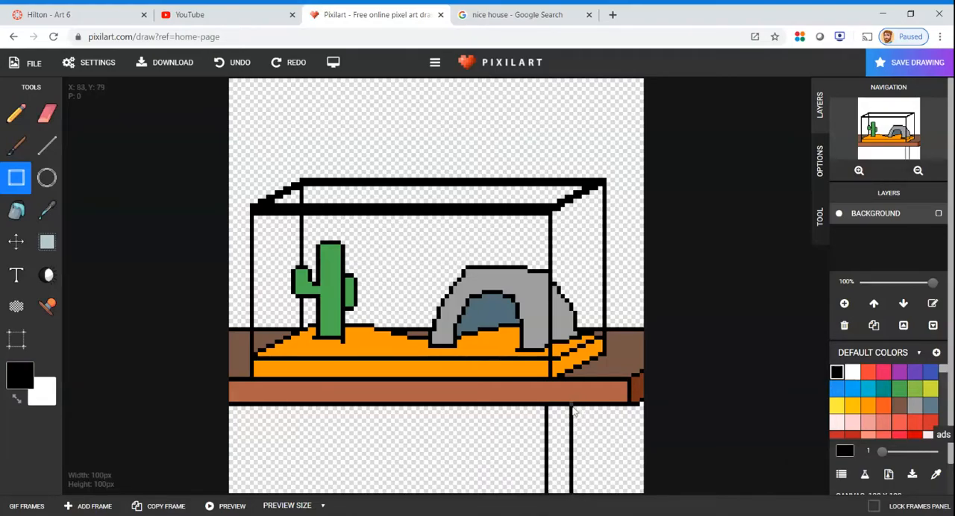
pyautogui.moveTo(585, 428); pyautogui.dragTo(588, 504)
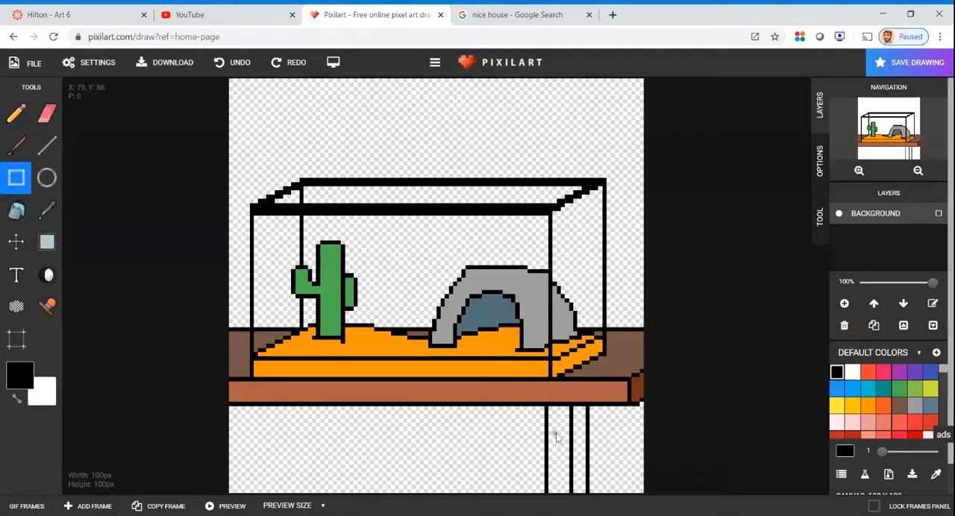
# Fill the leg's front face with the table front's reddish brown and its side with the table end's dark brown
pyautogui.click(54, 217)
pyautogui.click(561, 394)
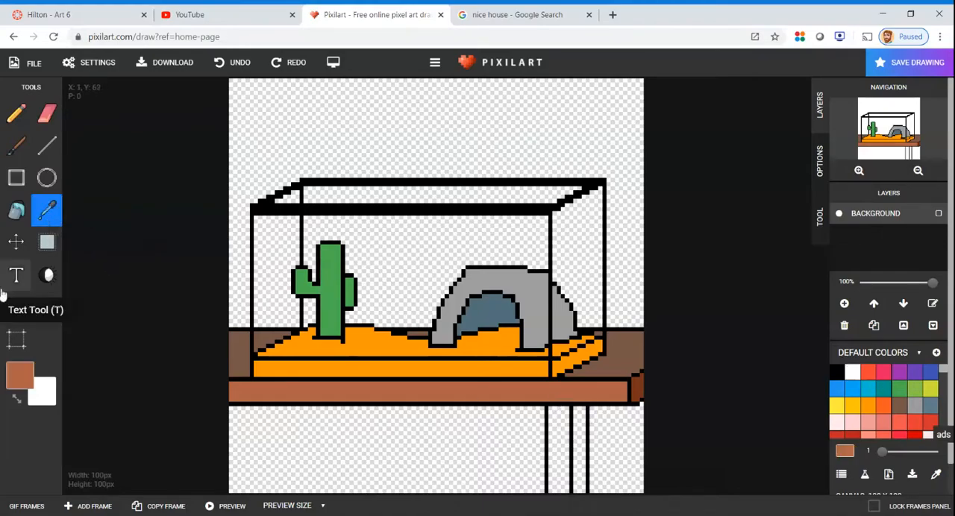
pyautogui.click(16, 212)
pyautogui.click(561, 424)
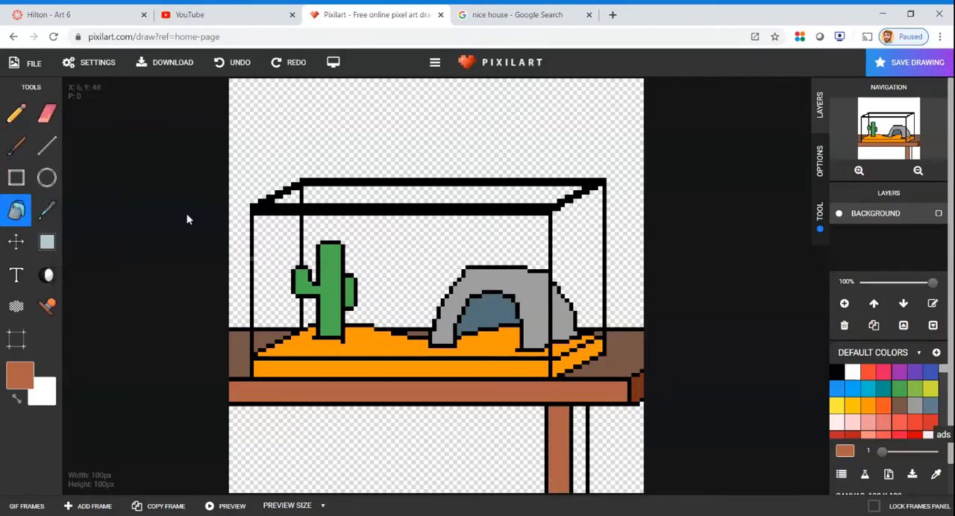
pyautogui.click(46, 211)
pyautogui.click(636, 387)
pyautogui.click(16, 211)
pyautogui.click(579, 448)
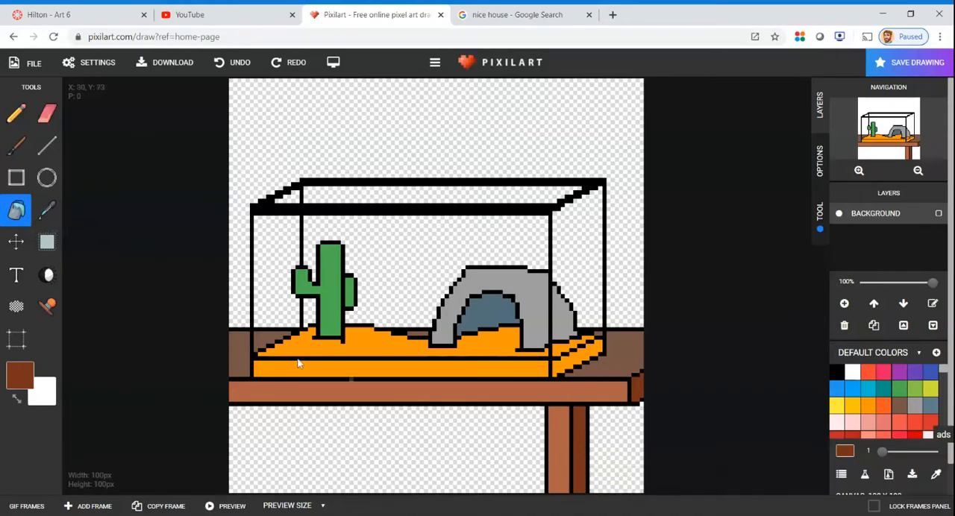
# Select the whole finished table leg and copy it
pyautogui.click(46, 243)
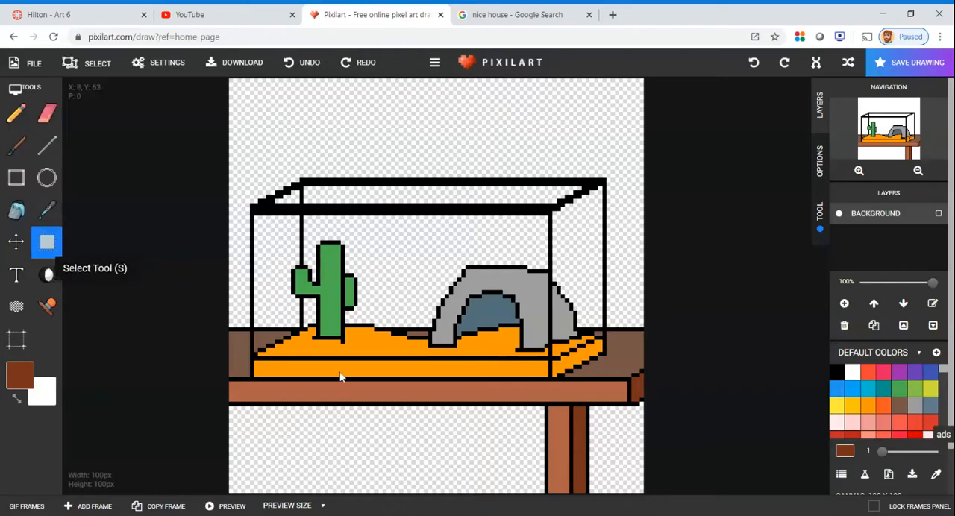
pyautogui.moveTo(545, 405); pyautogui.dragTo(589, 498)
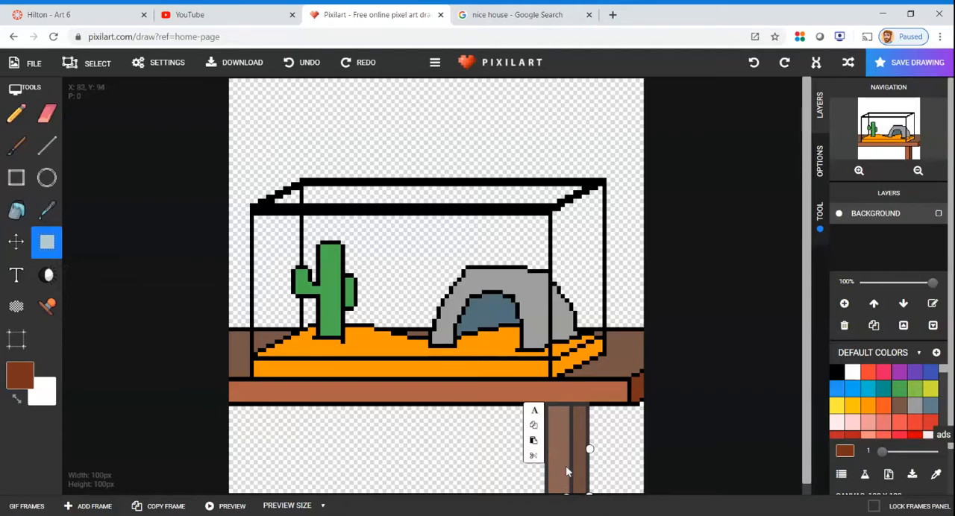
pyautogui.click(534, 427)
# Try placing two copies of the leg side by side under the table's left part, and remove them
pyautogui.moveTo(463, 417); pyautogui.dragTo(502, 471)
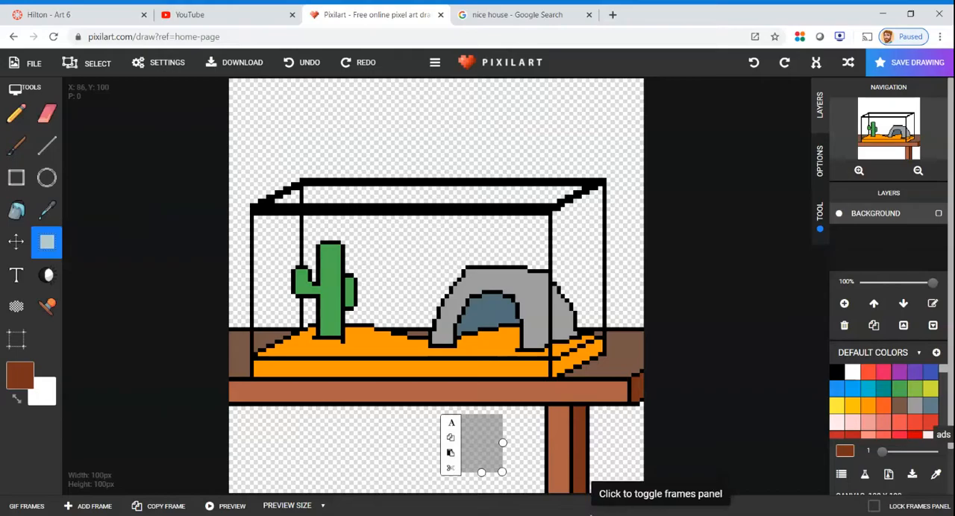
pyautogui.click(451, 453)
pyautogui.moveTo(450, 307); pyautogui.dragTo(282, 449)
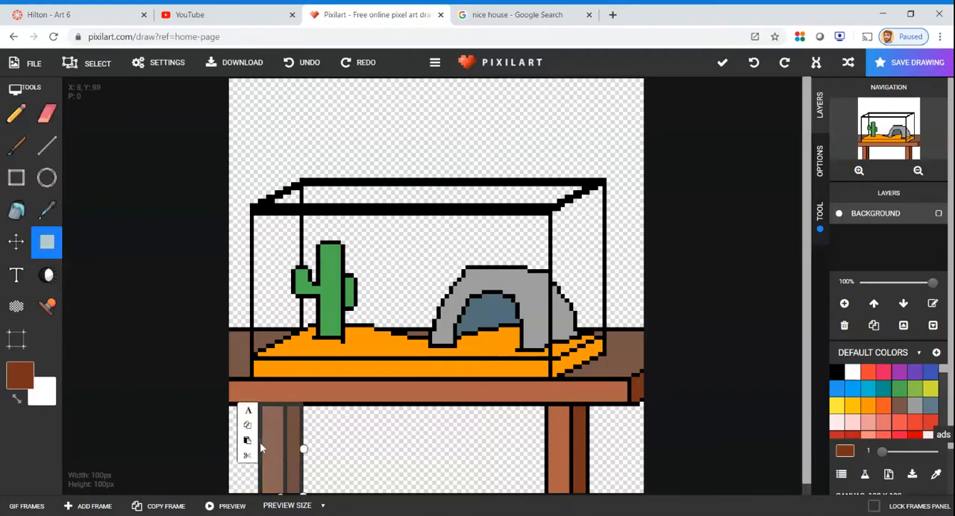
pyautogui.click(248, 441)
pyautogui.moveTo(423, 298); pyautogui.dragTo(217, 463)
pyautogui.moveTo(241, 452); pyautogui.dragTo(232, 450)
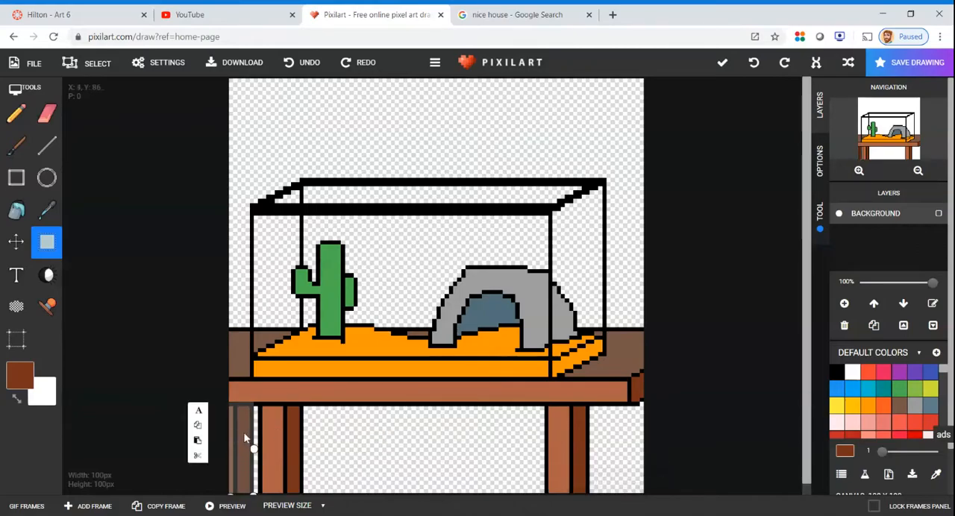
pyautogui.click(237, 431)
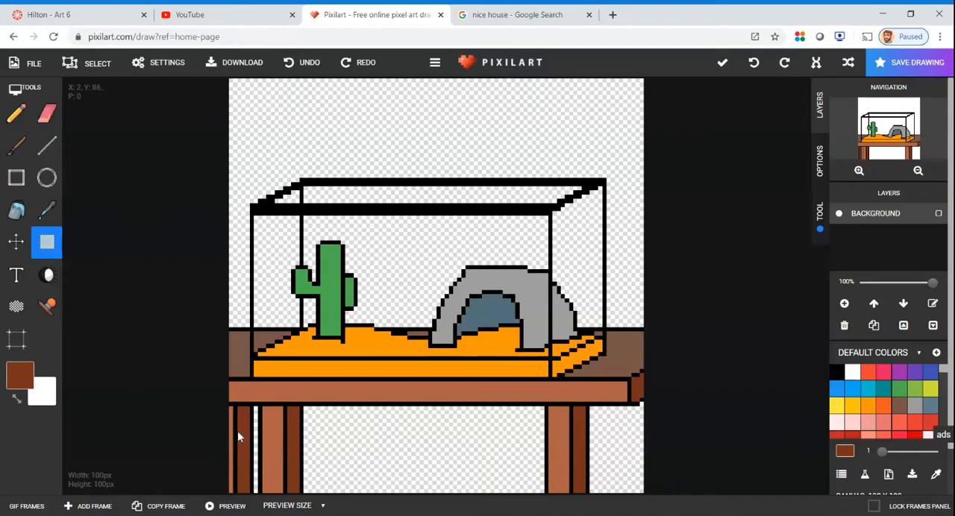
pyautogui.moveTo(223, 440); pyautogui.dragTo(308, 461)
pyautogui.press('Delete')
pyautogui.hotkey('ctrl', 'z')
# Paste a copy of the leg under the table so that it is partly cut off by the canvas's left border
pyautogui.hotkey('ctrl', 'v')
pyautogui.moveTo(437, 278); pyautogui.dragTo(291, 441)
pyautogui.moveTo(252, 441); pyautogui.dragTo(237, 440)
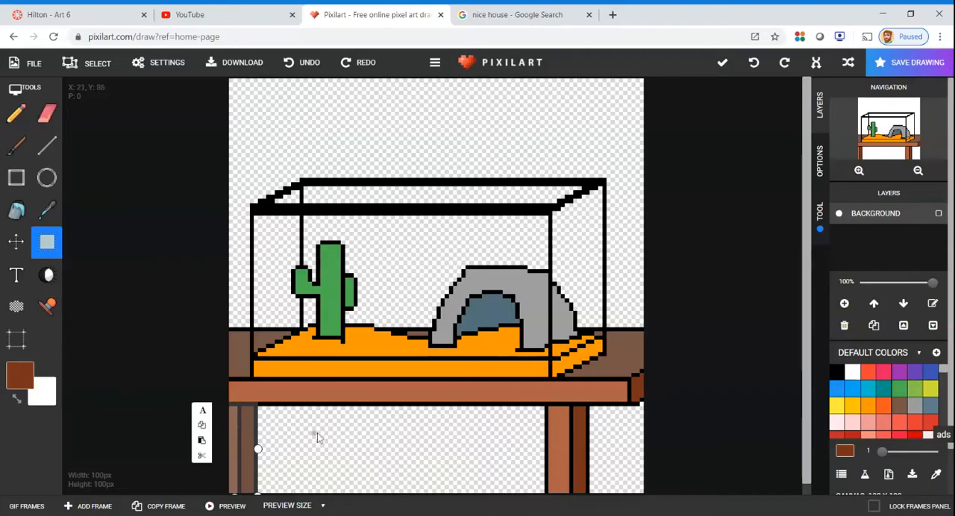
pyautogui.press('Delete')
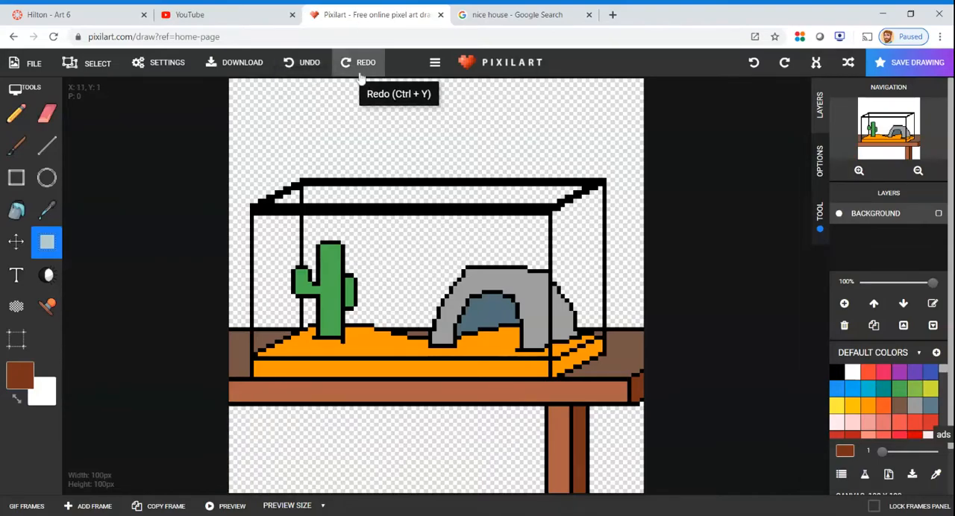
pyautogui.click(301, 63)
# Paste another copy of the leg under the table, a small gap to the right of the leg at the left border
pyautogui.moveTo(312, 420); pyautogui.dragTo(344, 473)
pyautogui.click(300, 457)
pyautogui.moveTo(423, 287); pyautogui.dragTo(297, 440)
pyautogui.click(143, 307)
pyautogui.click(46, 210)
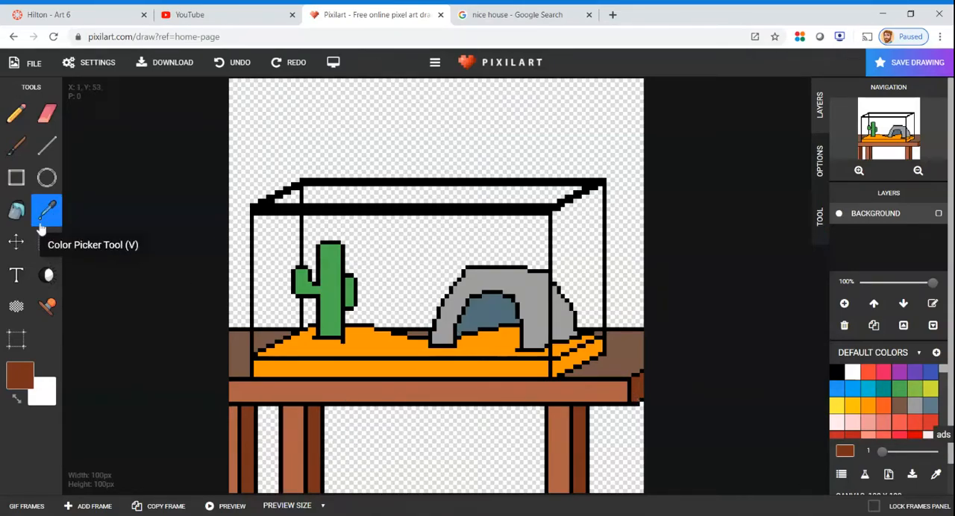
pyautogui.click(17, 210)
pyautogui.click(302, 421)
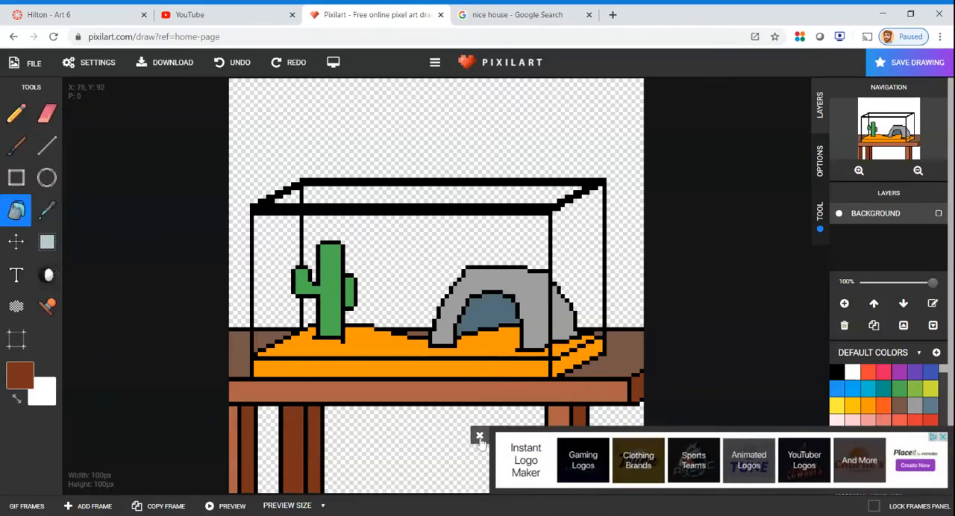
pyautogui.click(479, 436)
# Fill the front face of the second leg from the left with the tabletop's brown to mark it as a rear leg
pyautogui.click(47, 209)
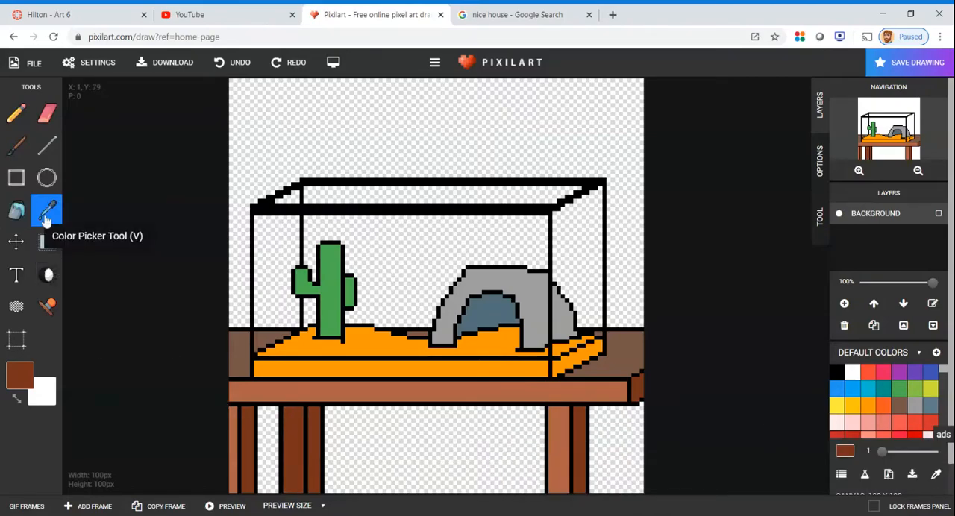
pyautogui.click(239, 367)
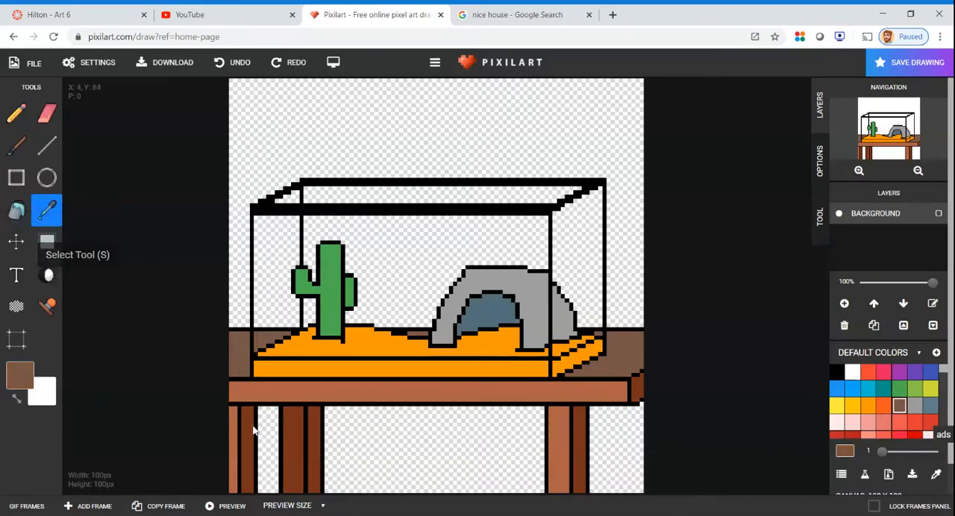
pyautogui.click(305, 416)
pyautogui.click(237, 365)
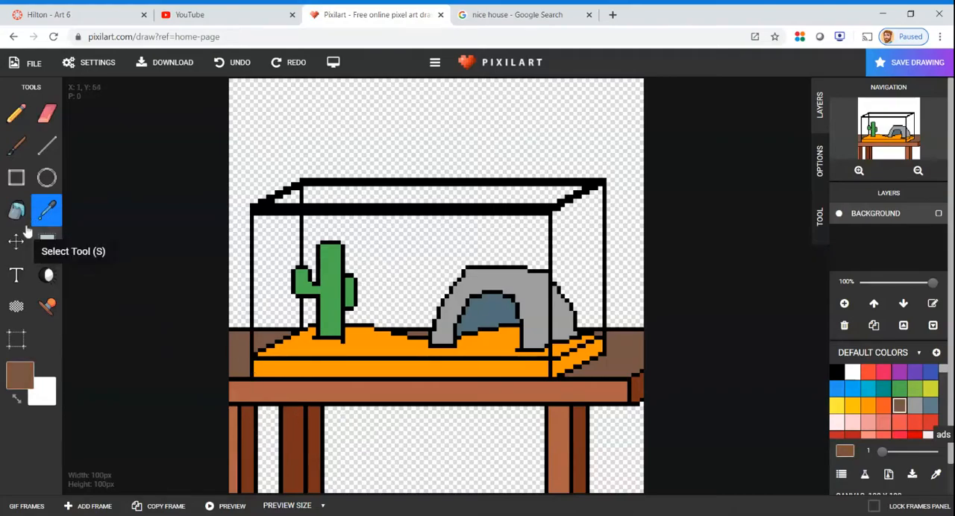
pyautogui.click(16, 210)
pyautogui.click(285, 423)
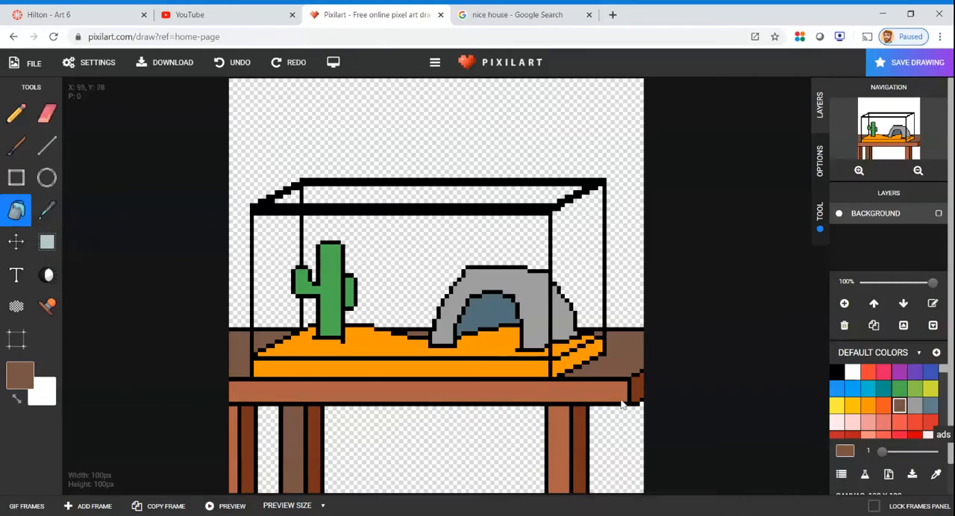
# Paste a further copy of the leg under the table's right end, running off the canvas's right border
pyautogui.press('m')
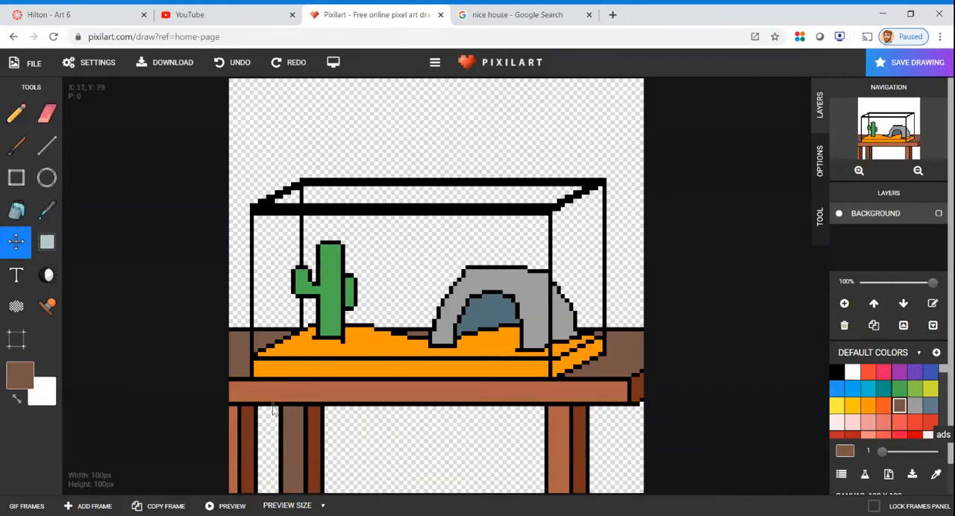
pyautogui.press('s')
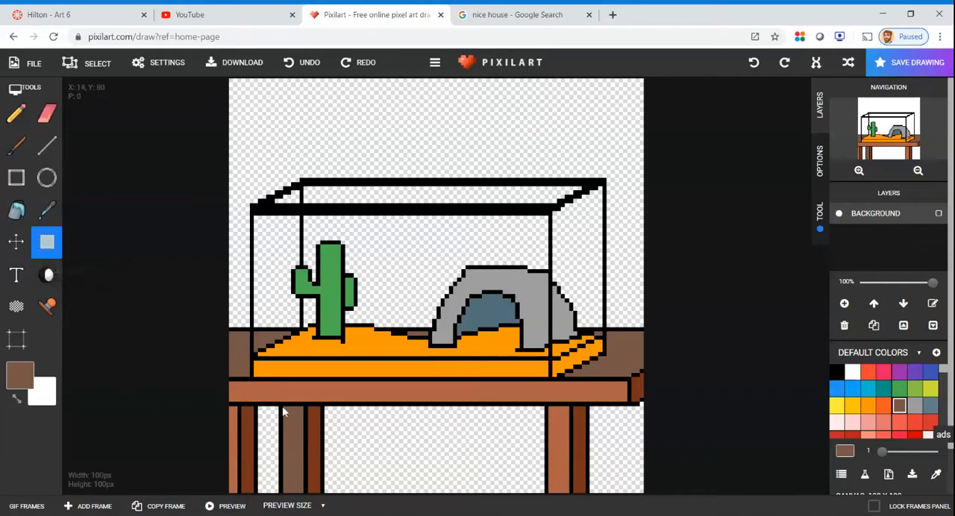
pyautogui.moveTo(424, 402); pyautogui.dragTo(491, 463)
pyautogui.click(412, 432)
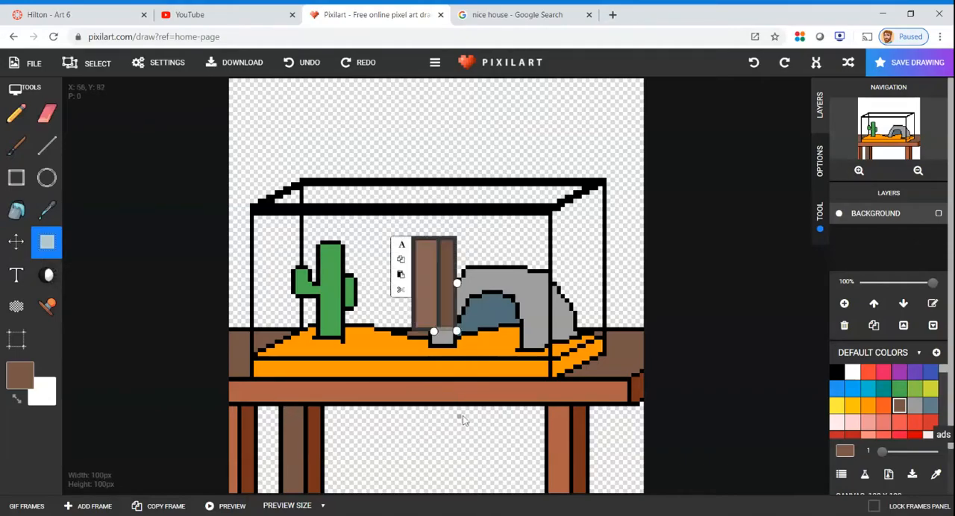
pyautogui.moveTo(441, 317); pyautogui.dragTo(628, 459)
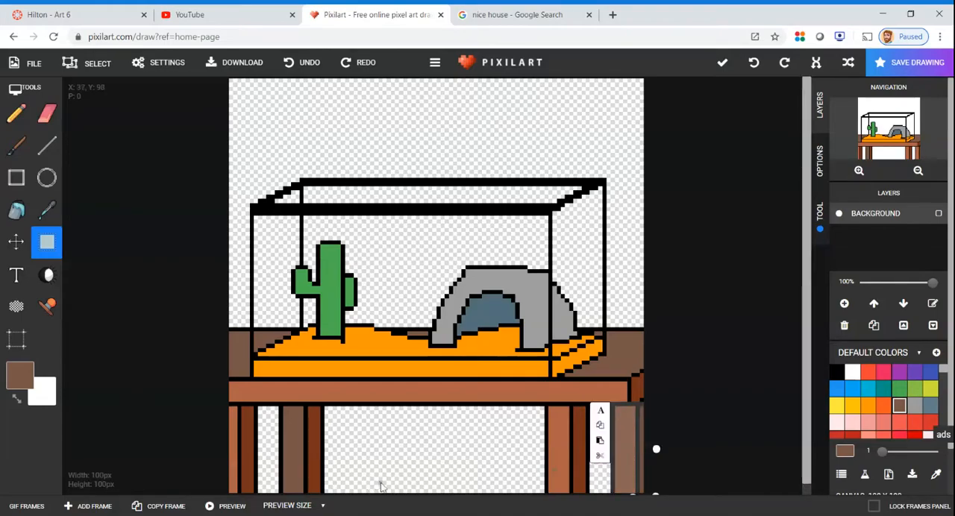
pyautogui.click(449, 445)
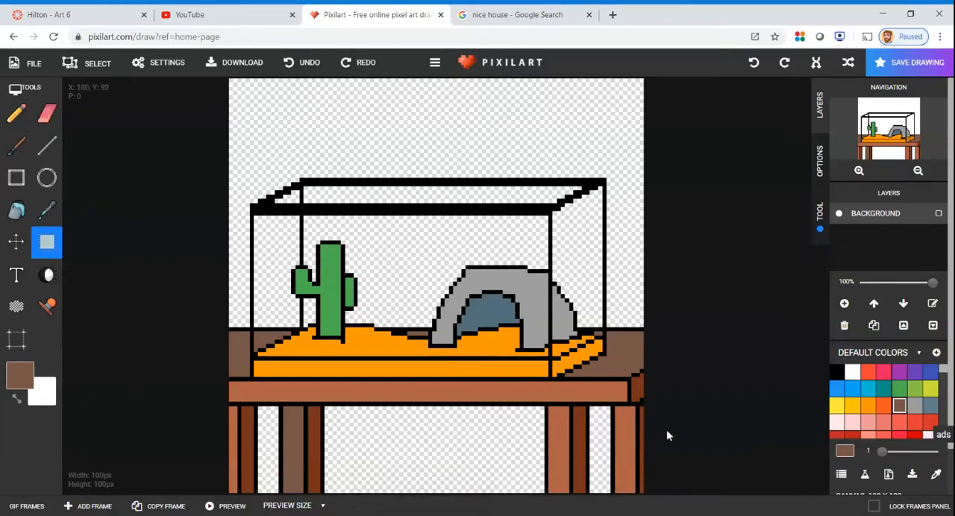
# Fill the front face of the rightmost leg with the tabletop's brown
pyautogui.click(46, 210)
pyautogui.click(17, 211)
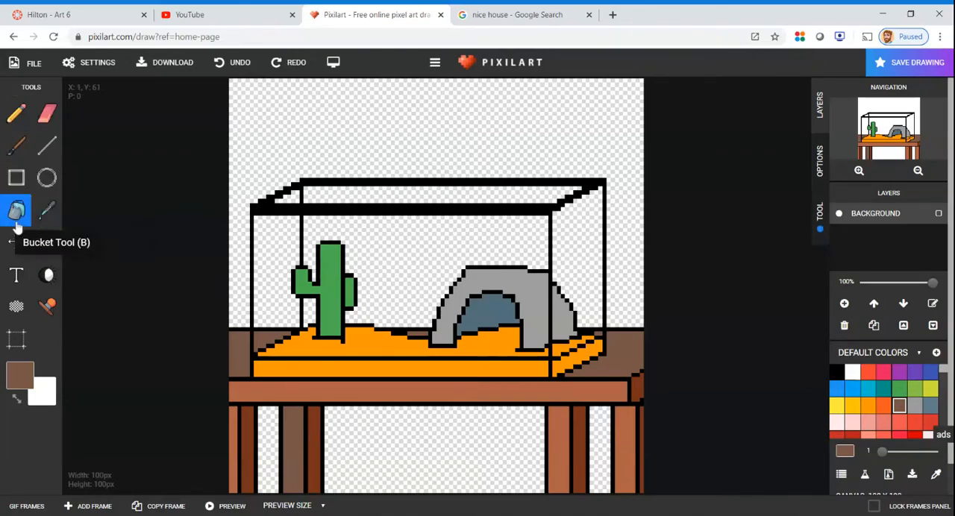
pyautogui.click(625, 432)
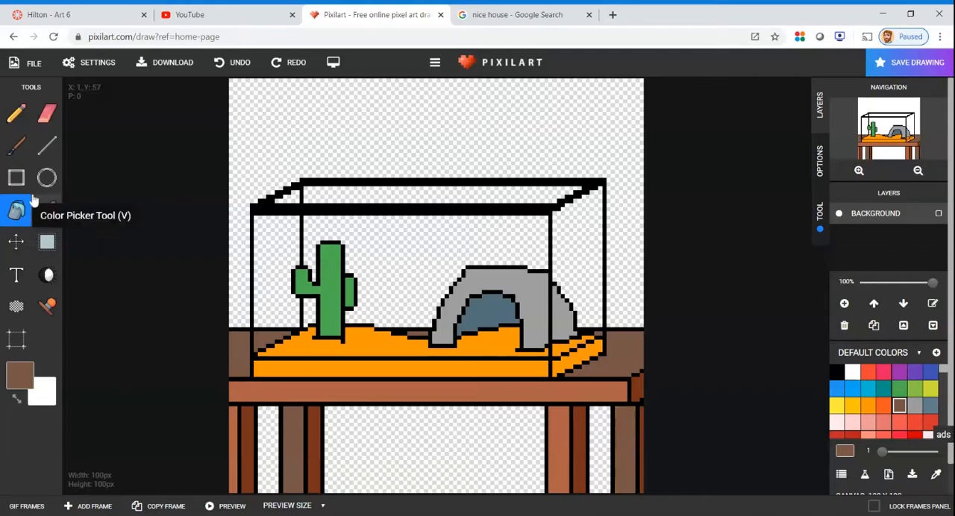
pyautogui.click(47, 211)
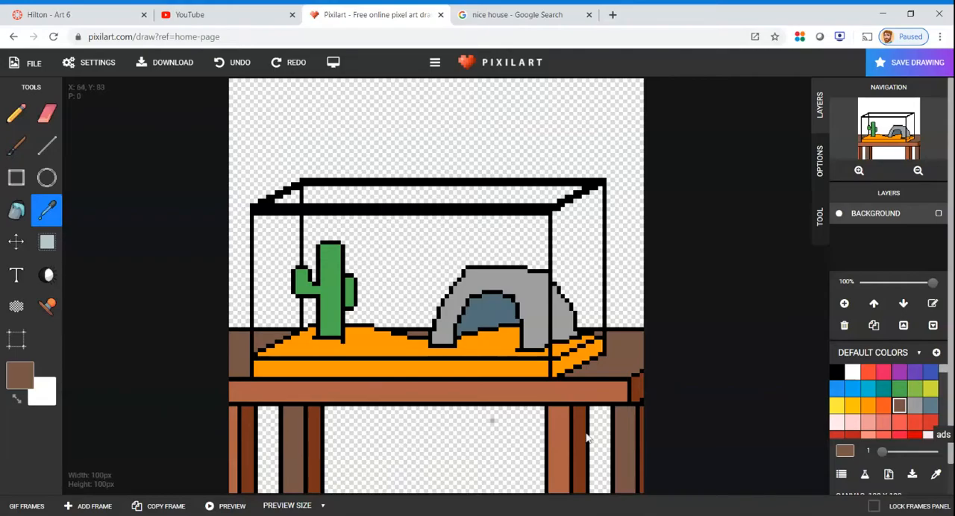
pyautogui.click(46, 146)
pyautogui.click(837, 372)
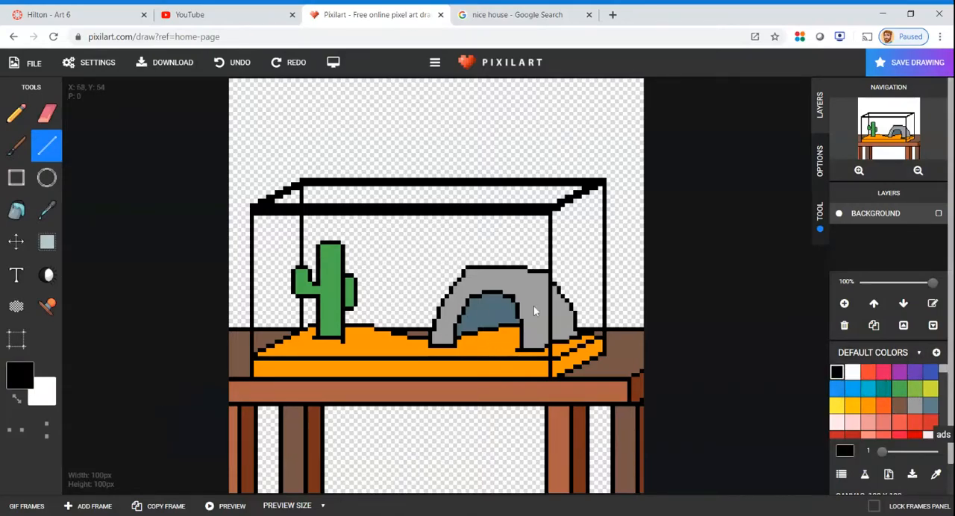
pyautogui.scroll(-2, 868, 422)
pyautogui.scroll(-3, 868, 423)
pyautogui.click(871, 403)
pyautogui.scroll(-5, 871, 407)
pyautogui.scroll(-1, 872, 414)
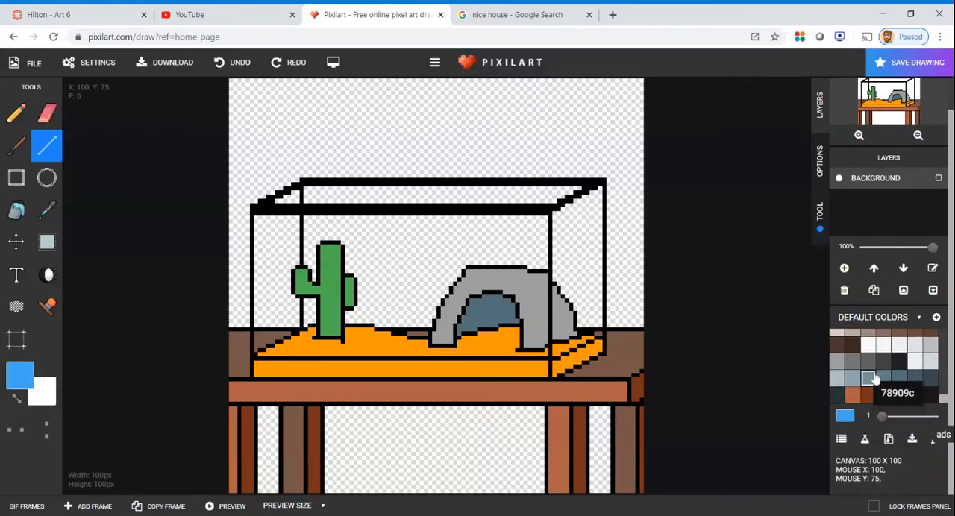
pyautogui.scroll(10, 874, 379)
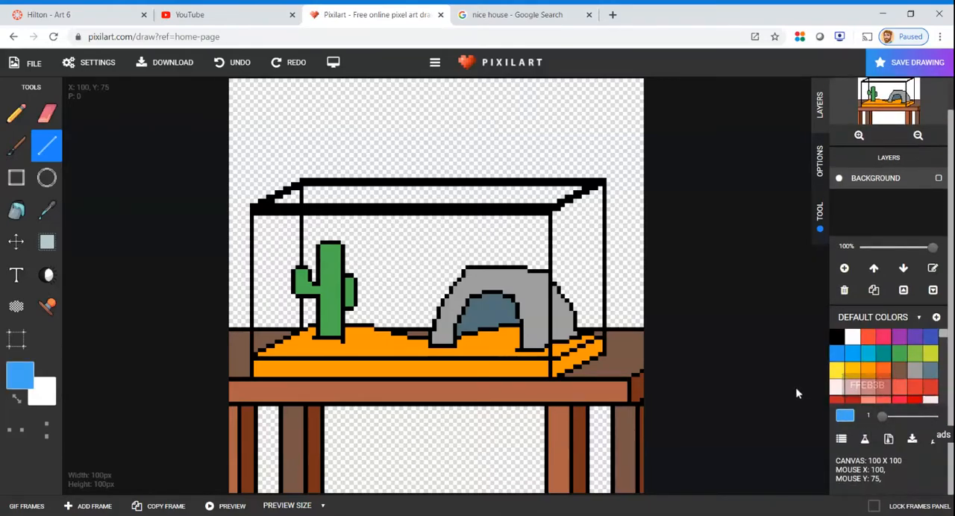
# Fill the wall behind the table and every see-through area of the tank, including its top and sides, with salmon pink
pyautogui.click(883, 386)
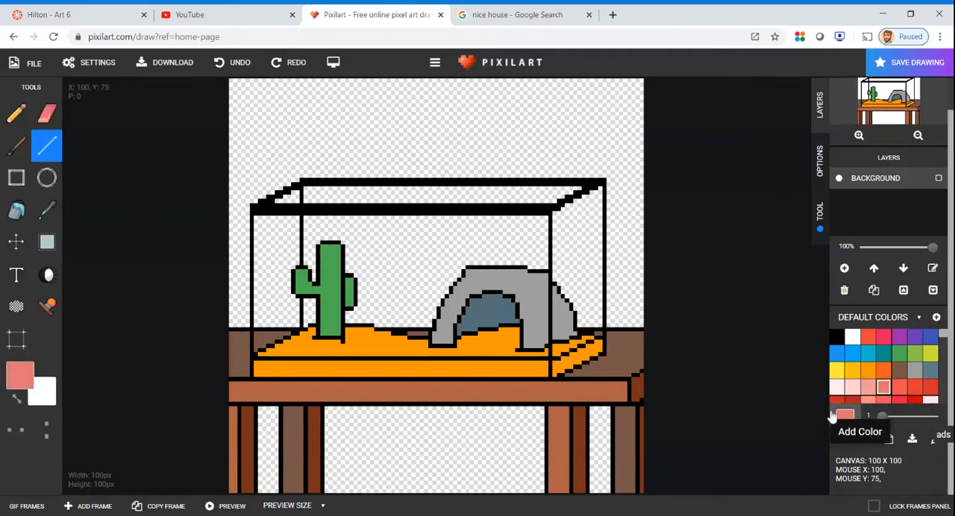
pyautogui.click(16, 210)
pyautogui.click(405, 130)
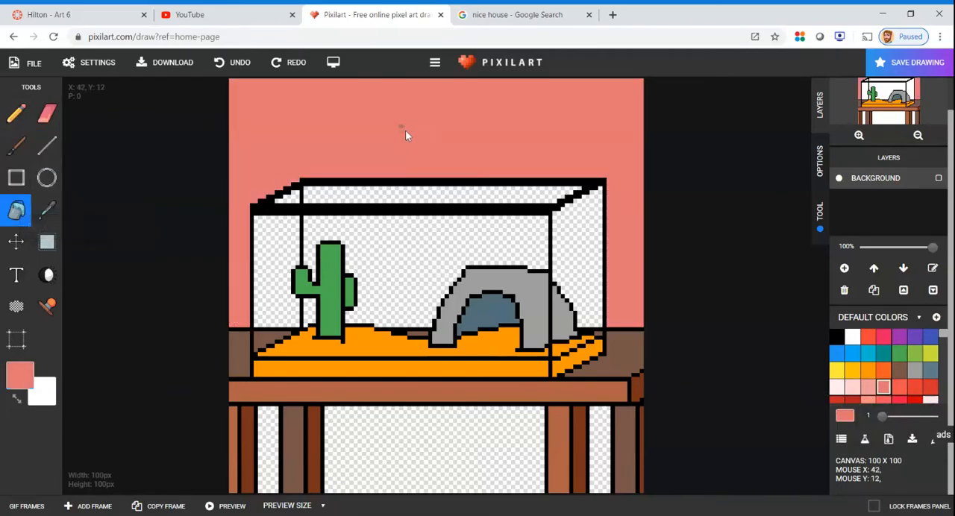
pyautogui.click(408, 240)
pyautogui.click(407, 197)
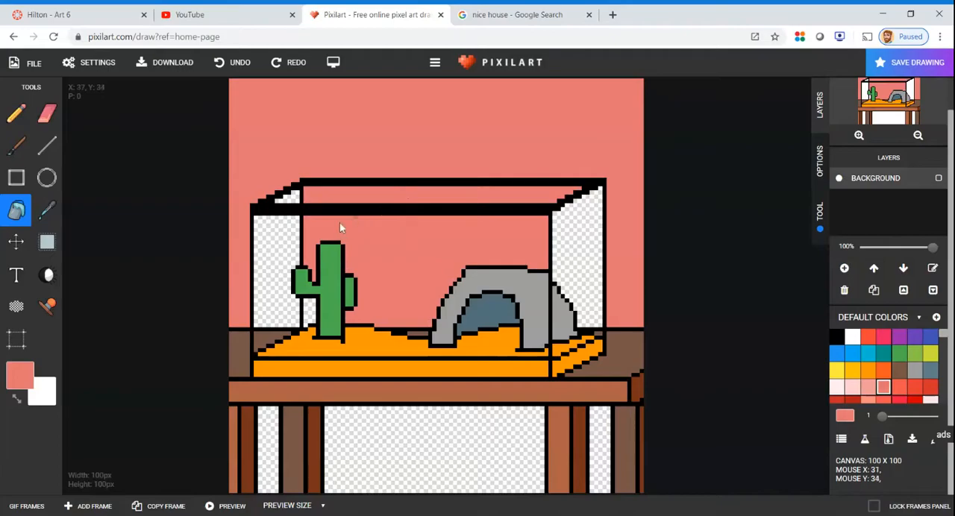
pyautogui.click(283, 261)
pyautogui.click(308, 309)
pyautogui.click(291, 198)
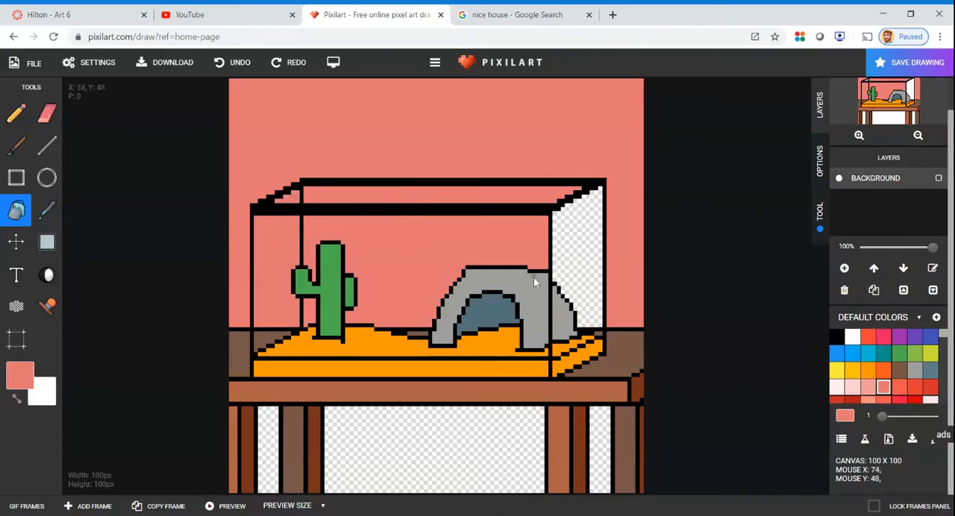
pyautogui.click(578, 309)
# Fill the empty gaps between the table legs with the same salmon pink as the wall
pyautogui.click(478, 452)
pyautogui.click(277, 429)
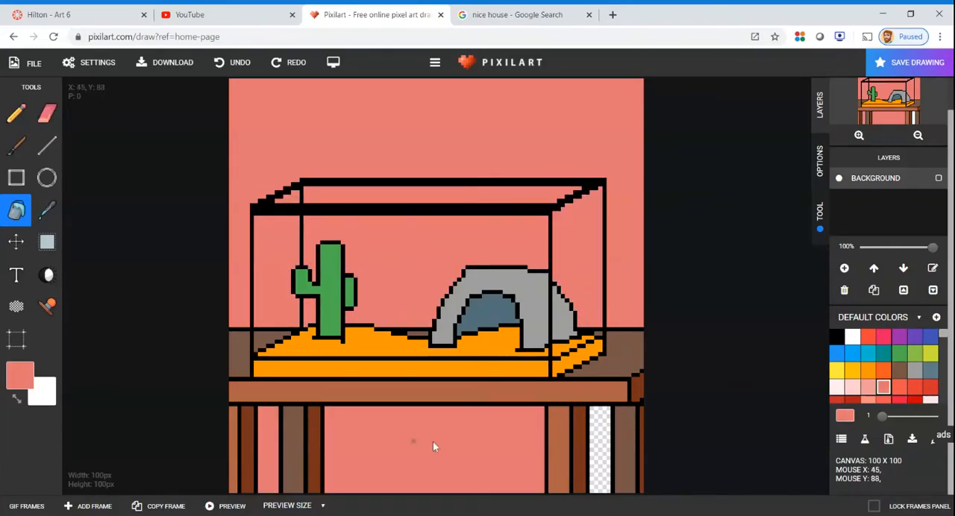
pyautogui.click(600, 422)
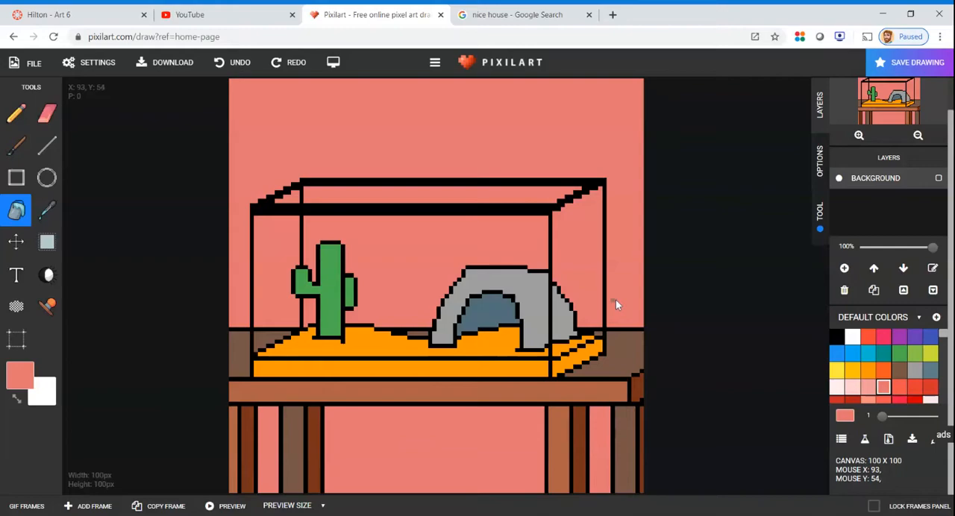
# Recolour the front and right side faces of the sand block with a darker red-orange
pyautogui.scroll(5, 615, 300)
pyautogui.scroll(-5, 610, 294)
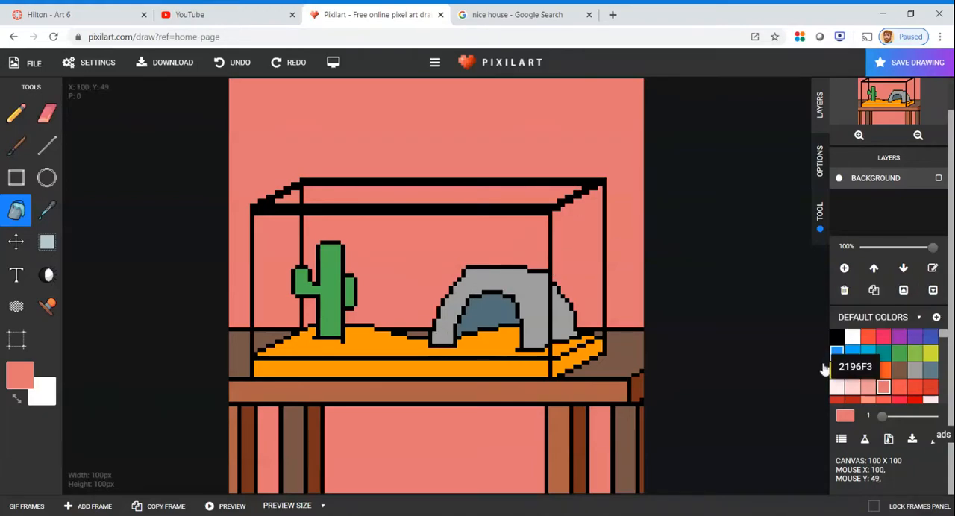
pyautogui.click(883, 371)
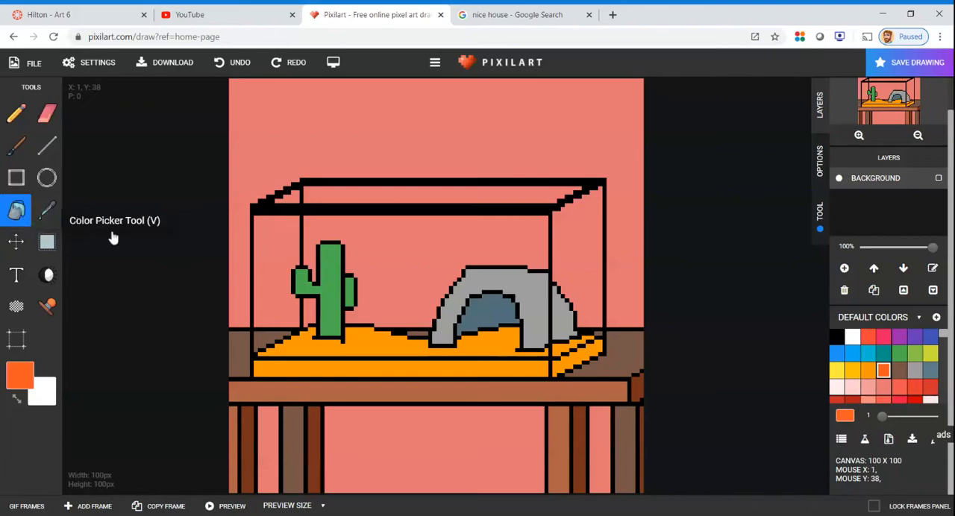
pyautogui.click(412, 362)
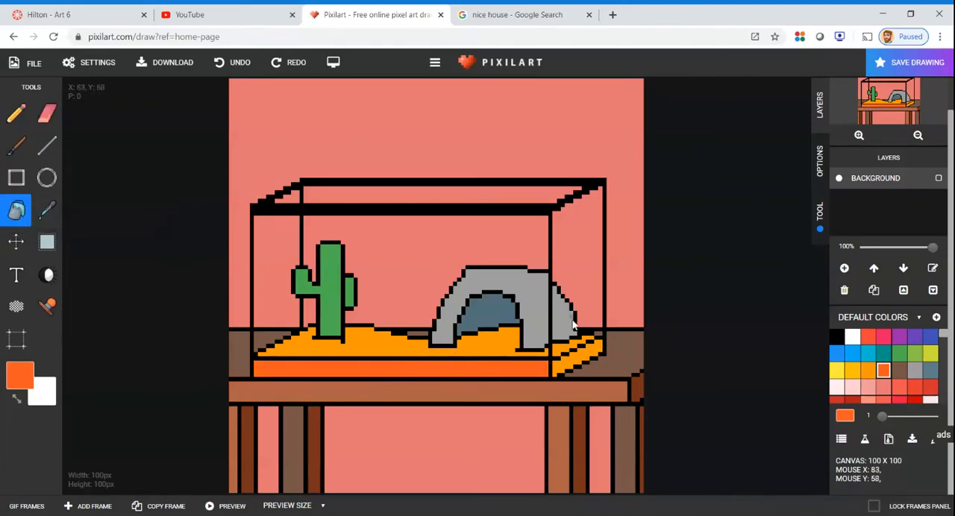
pyautogui.click(571, 343)
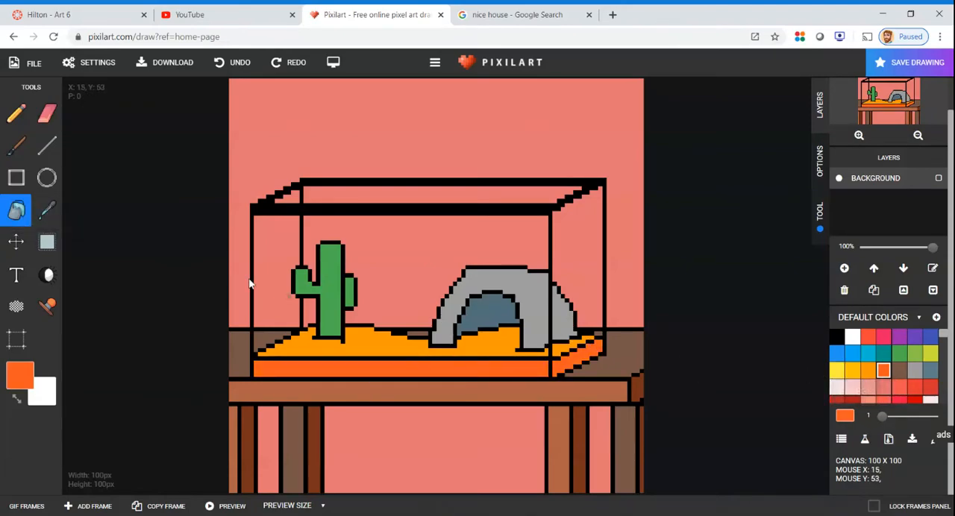
# Outline a shadow on the sand inside the arch opening in the darker orange and fill it up to the sand's back edge
pyautogui.click(46, 146)
pyautogui.scroll(3, 524, 346)
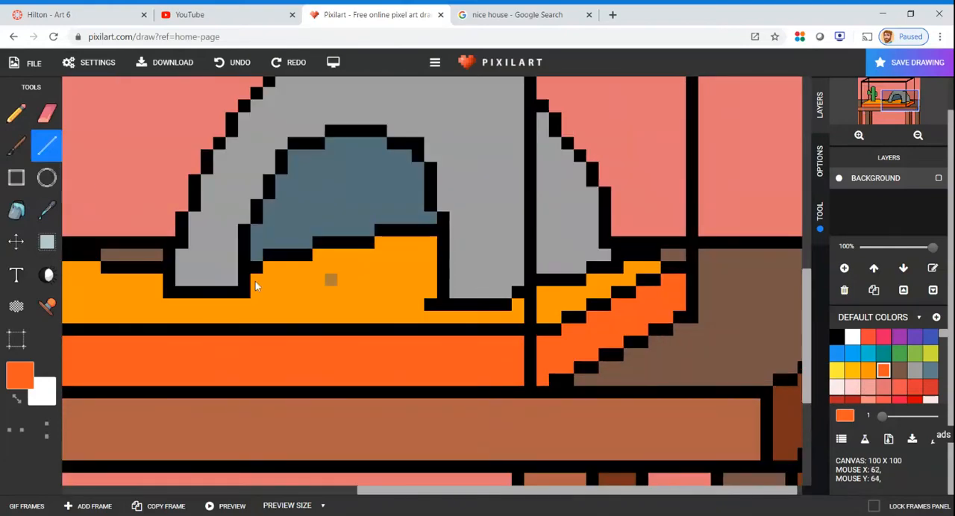
pyautogui.moveTo(256, 279)
pyautogui.mouseDown()
pyautogui.moveTo(420, 272)
pyautogui.moveTo(435, 282)
pyautogui.mouseUp()
pyautogui.click(17, 210)
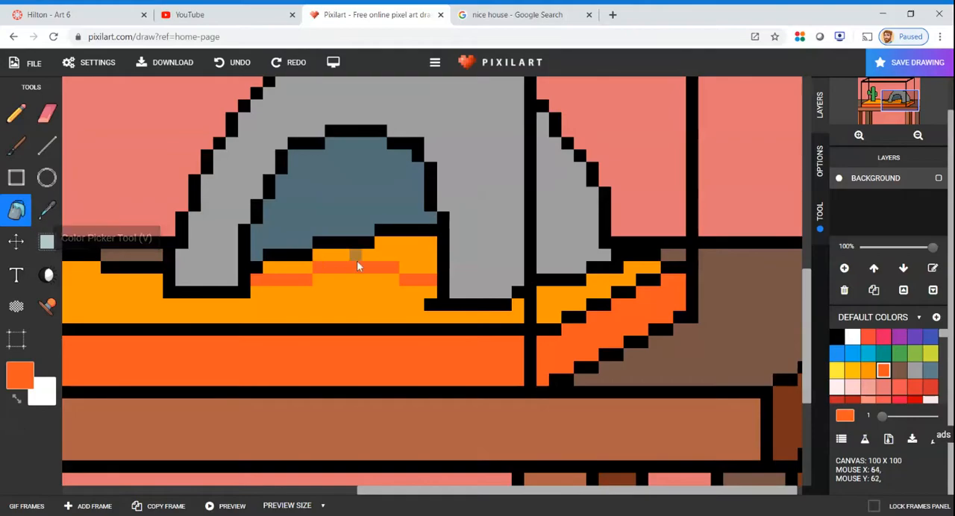
pyautogui.click(418, 256)
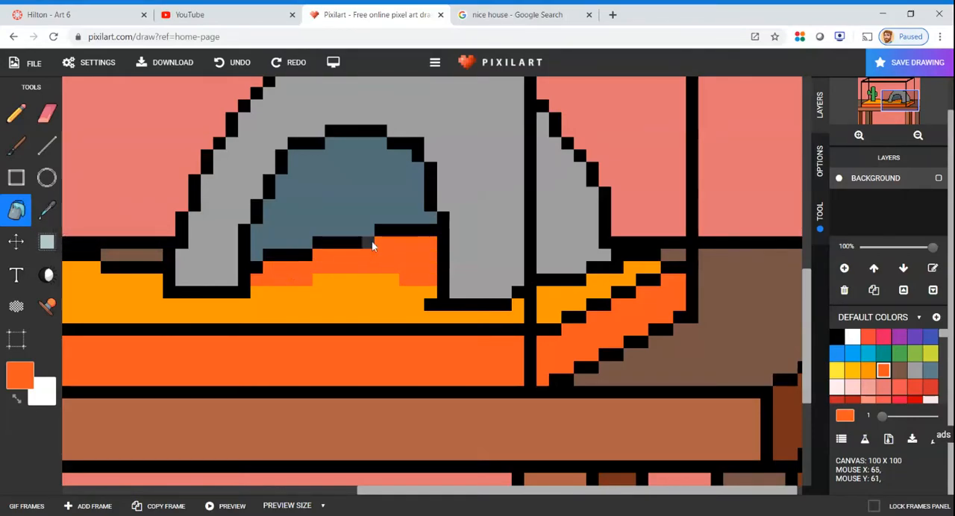
# Draw a small stepped shadow in the darker orange on the sand just right of the cactus base
pyautogui.scroll(-3, 373, 246)
pyautogui.scroll(3, 358, 340)
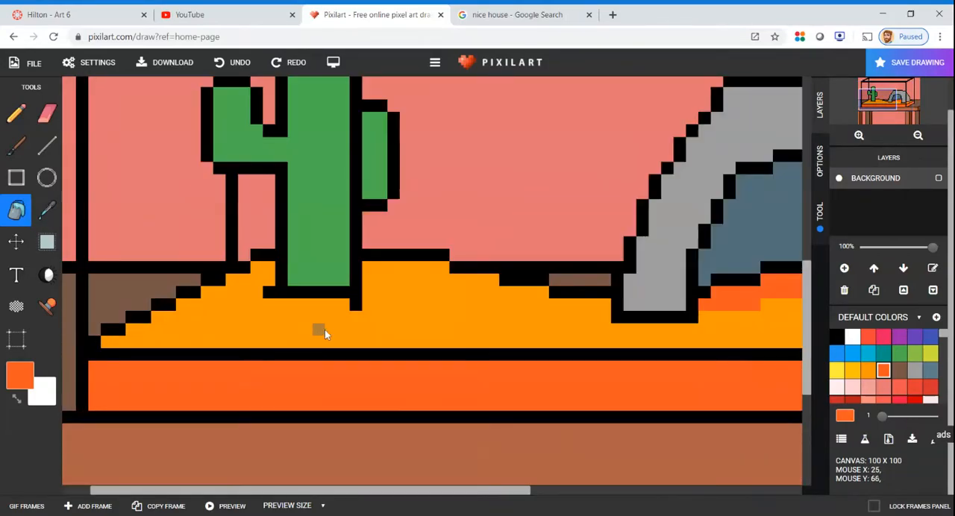
pyautogui.click(46, 146)
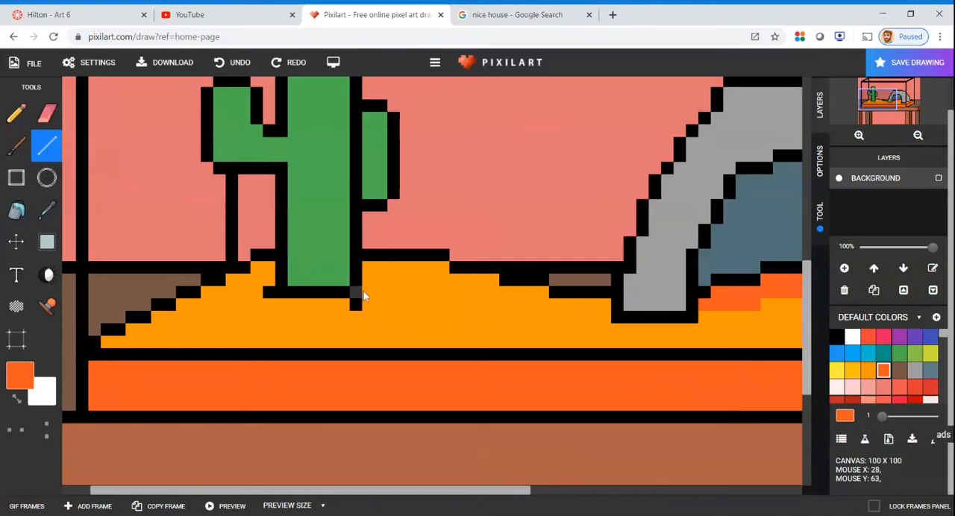
pyautogui.moveTo(376, 290); pyautogui.dragTo(419, 271)
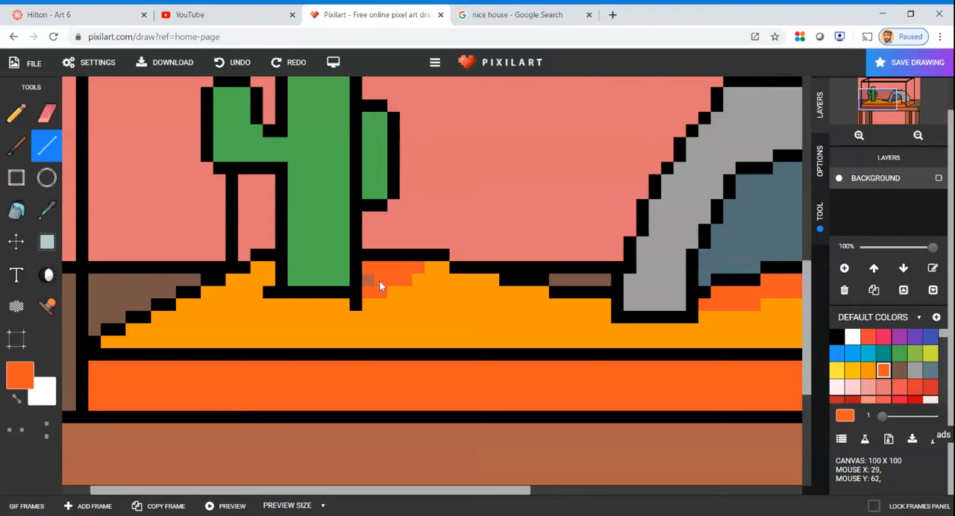
# Shade the right edge of the cactus's lower trunk and the inner and top edges of its right arm in teal 009688
pyautogui.click(883, 353)
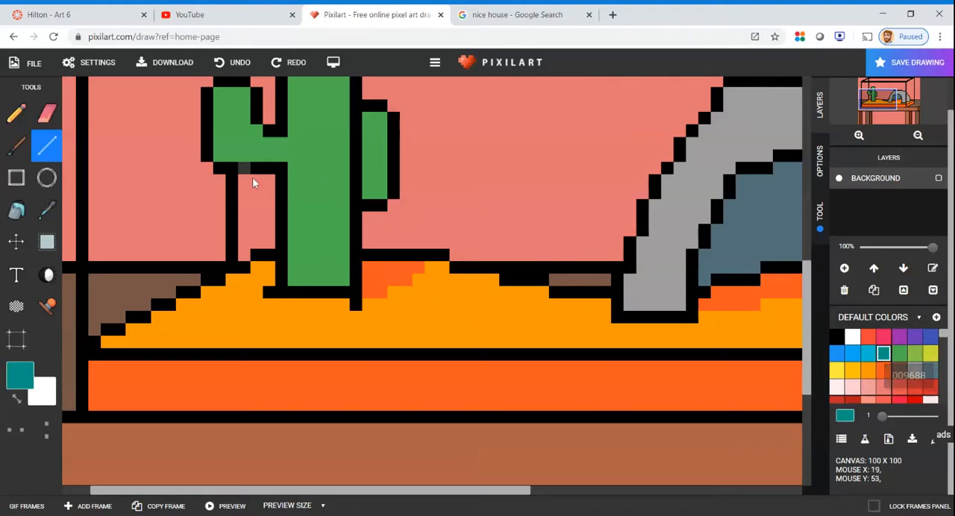
pyautogui.moveTo(343, 283); pyautogui.dragTo(343, 127)
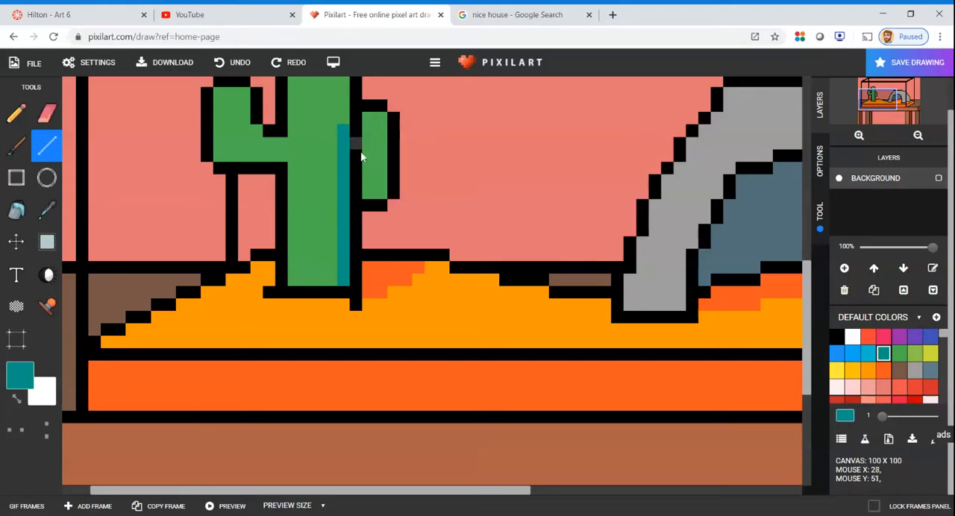
pyautogui.moveTo(367, 196); pyautogui.dragTo(371, 115)
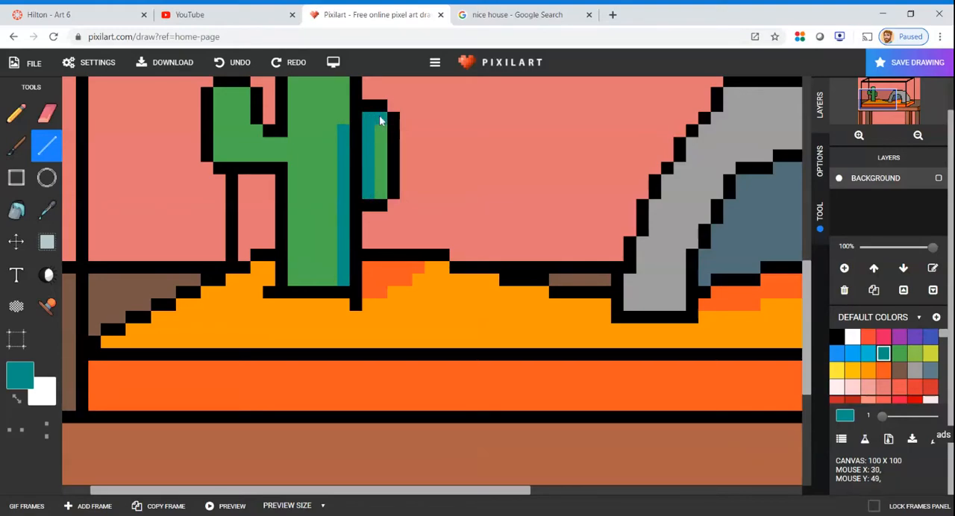
pyautogui.scroll(-3, 284, 142)
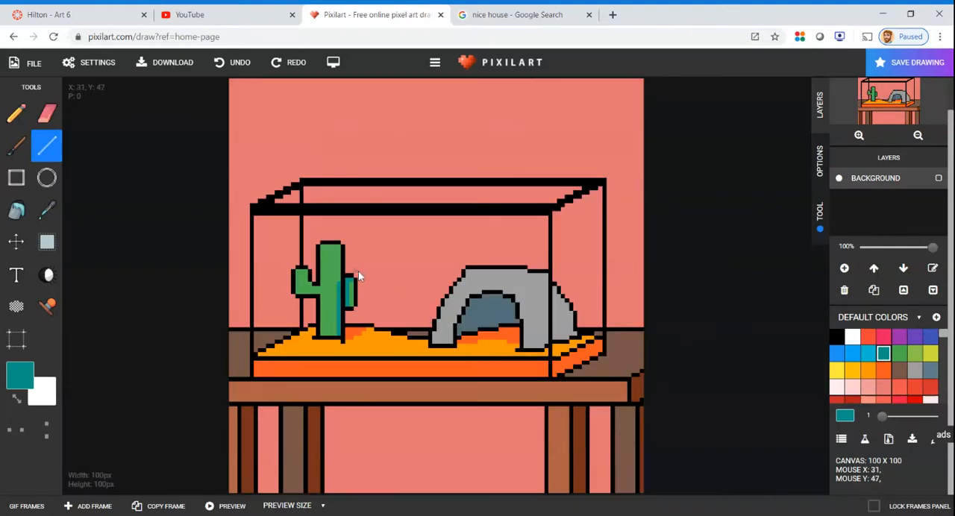
# Continue the teal shading up the trunk's right edge to its top corner and along the inner edge of the left arm
pyautogui.scroll(3, 358, 270)
pyautogui.click(430, 226)
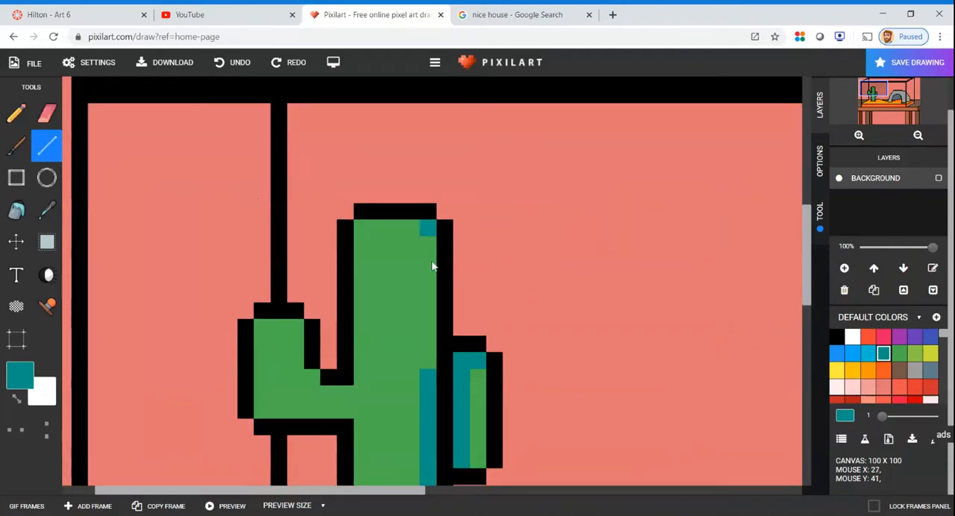
pyautogui.moveTo(432, 266); pyautogui.dragTo(437, 362)
pyautogui.click(407, 226)
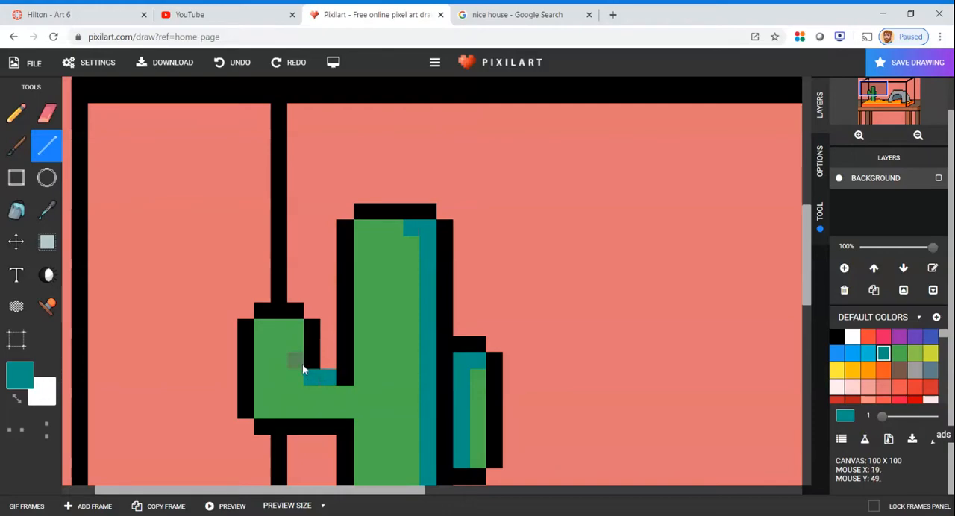
pyautogui.moveTo(303, 369); pyautogui.dragTo(303, 343)
pyautogui.scroll(-5, 304, 343)
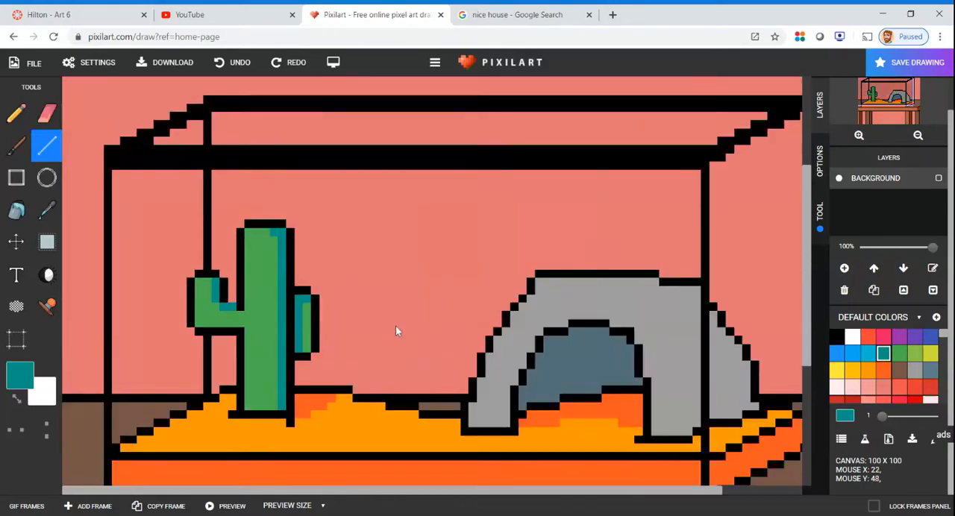
# Outline and fill the right half of the arch's blue-grey opening with a darker slate to shade the cave interior
pyautogui.scroll(-5, 896, 386)
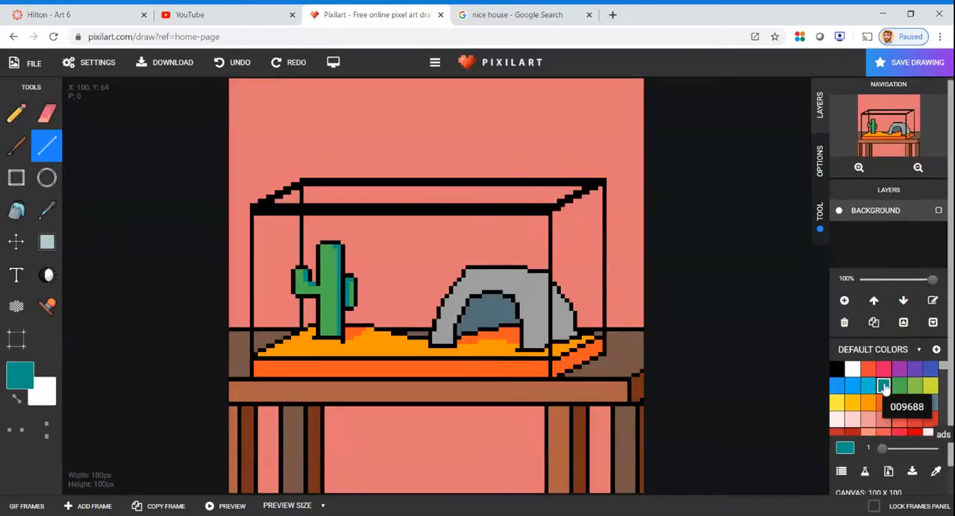
pyautogui.scroll(-6, 910, 402)
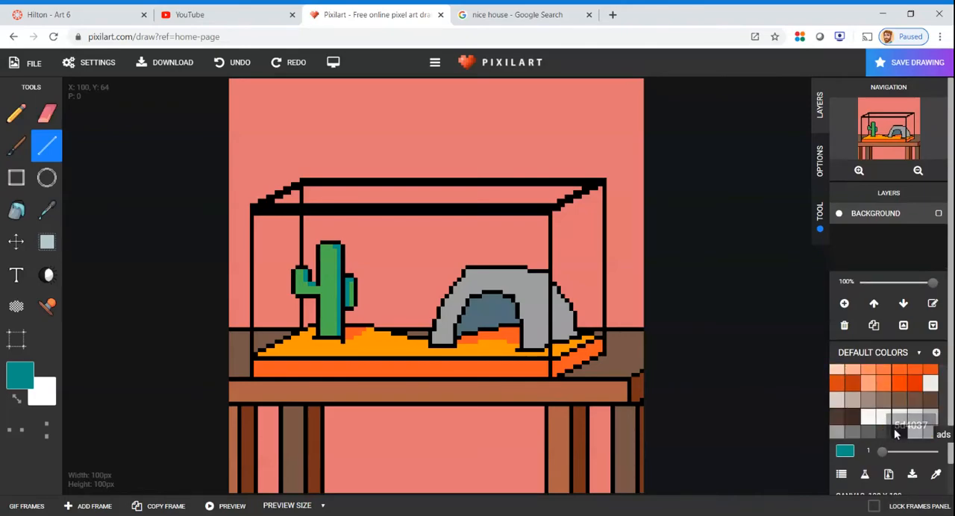
pyautogui.click(899, 413)
pyautogui.scroll(3, 492, 317)
pyautogui.scroll(-3, 455, 291)
pyautogui.scroll(4, 455, 291)
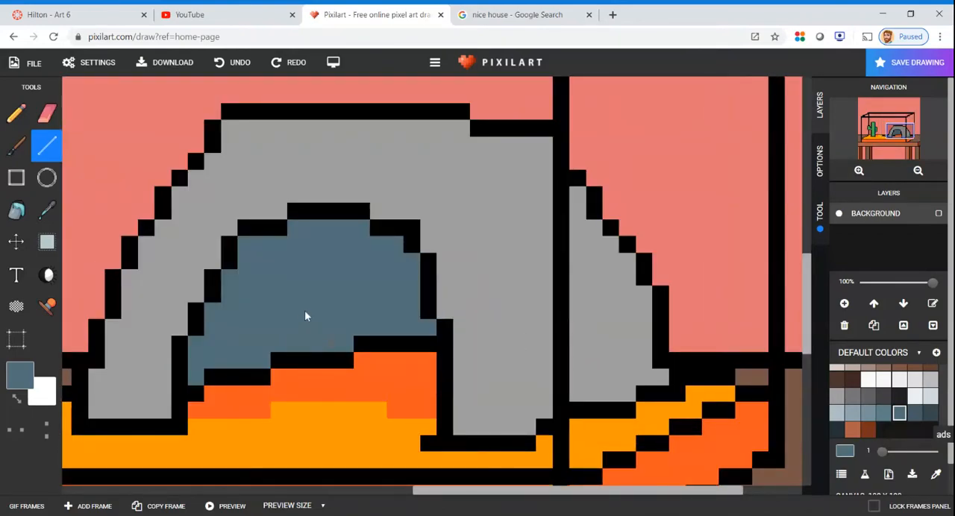
pyautogui.click(931, 412)
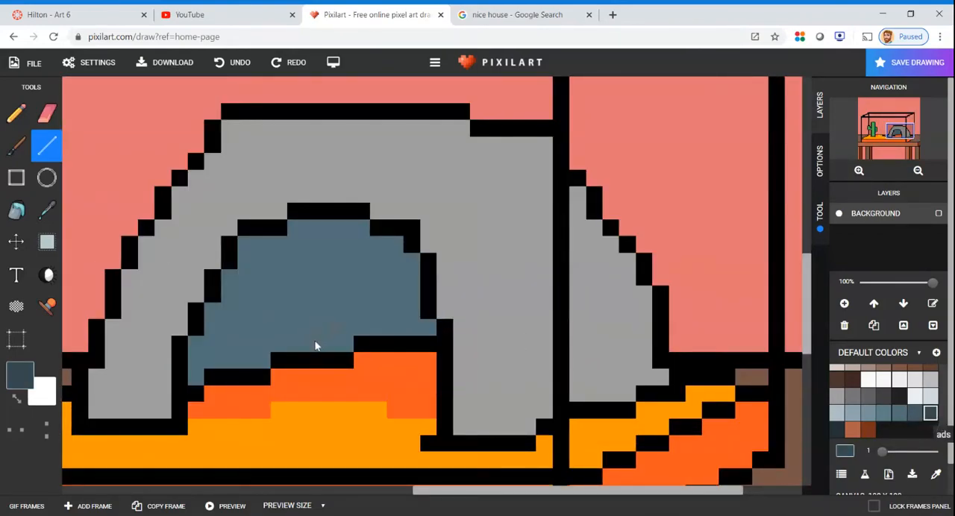
pyautogui.moveTo(309, 344); pyautogui.dragTo(312, 273)
pyautogui.moveTo(312, 272); pyautogui.dragTo(361, 227)
pyautogui.click(14, 215)
pyautogui.click(355, 296)
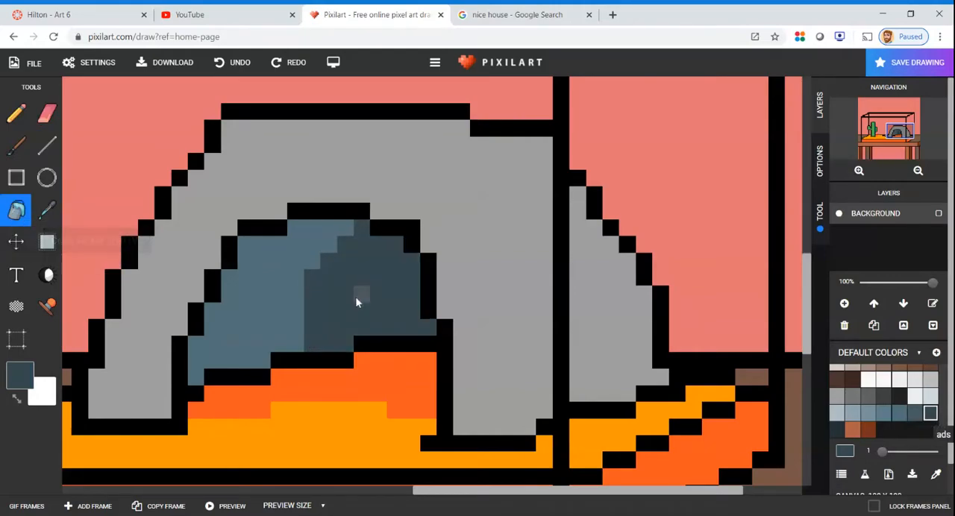
pyautogui.scroll(-4, 394, 294)
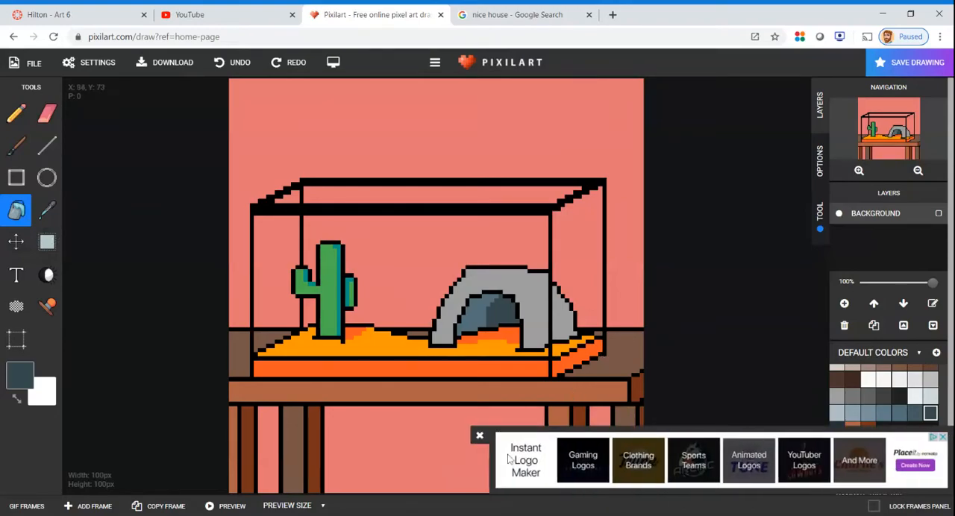
# Add a new layer above the background and name it "fish 1"
pyautogui.click(480, 436)
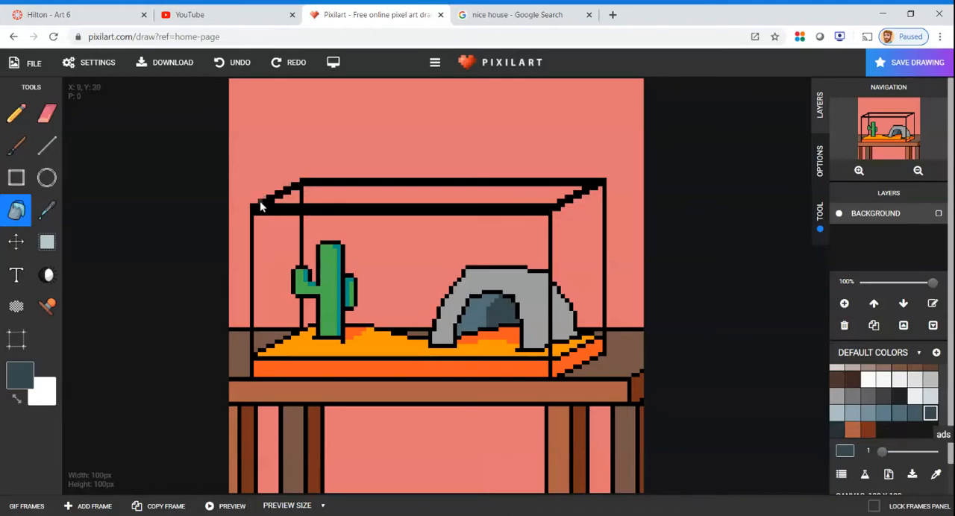
pyautogui.click(46, 145)
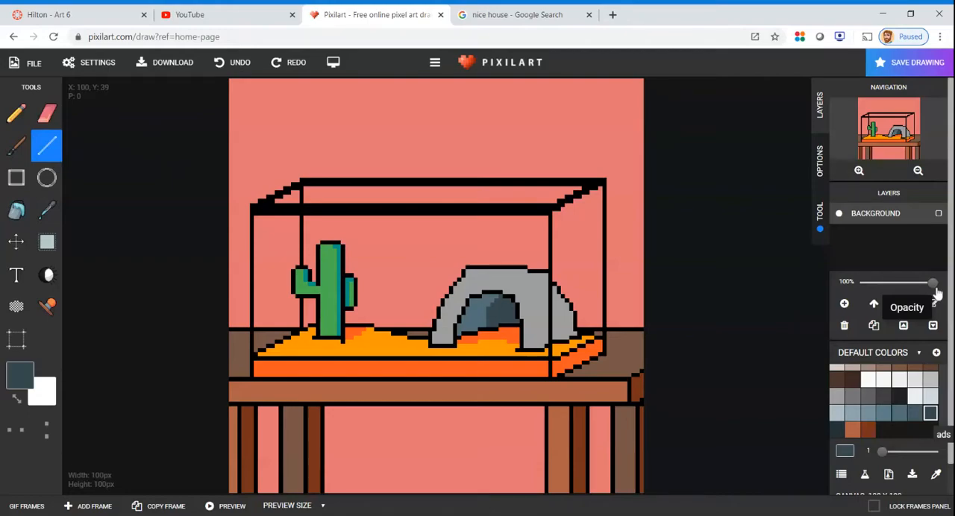
pyautogui.scroll(-1, 887, 298)
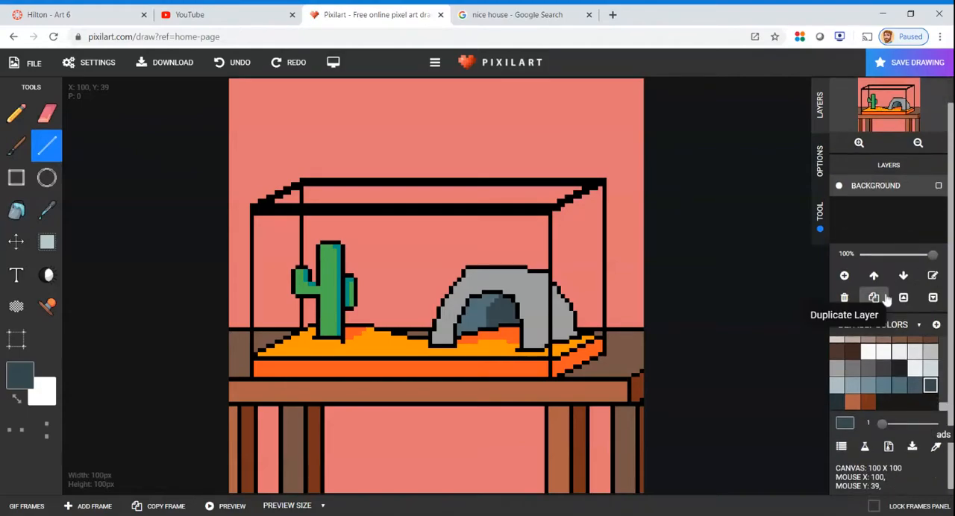
pyautogui.scroll(-1, 886, 298)
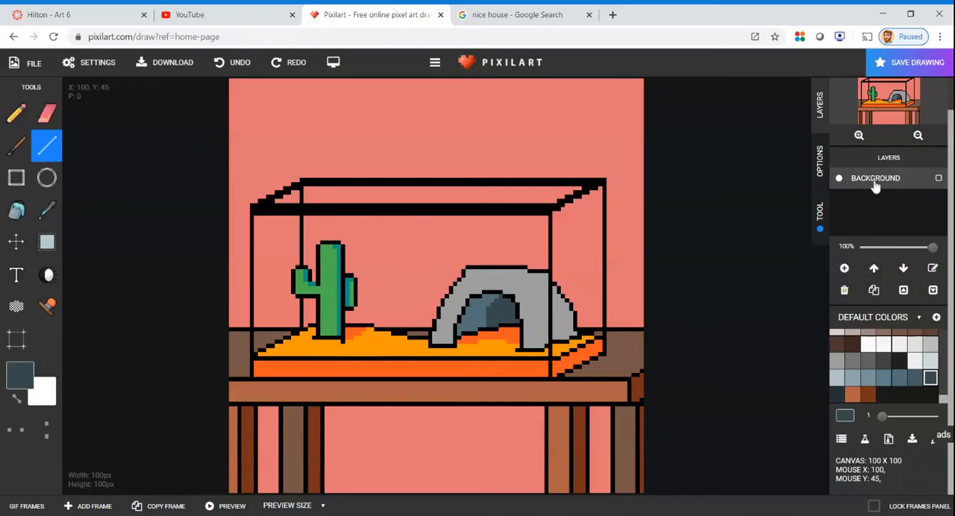
pyautogui.click(853, 272)
pyautogui.click(933, 267)
pyautogui.write('fish 1')
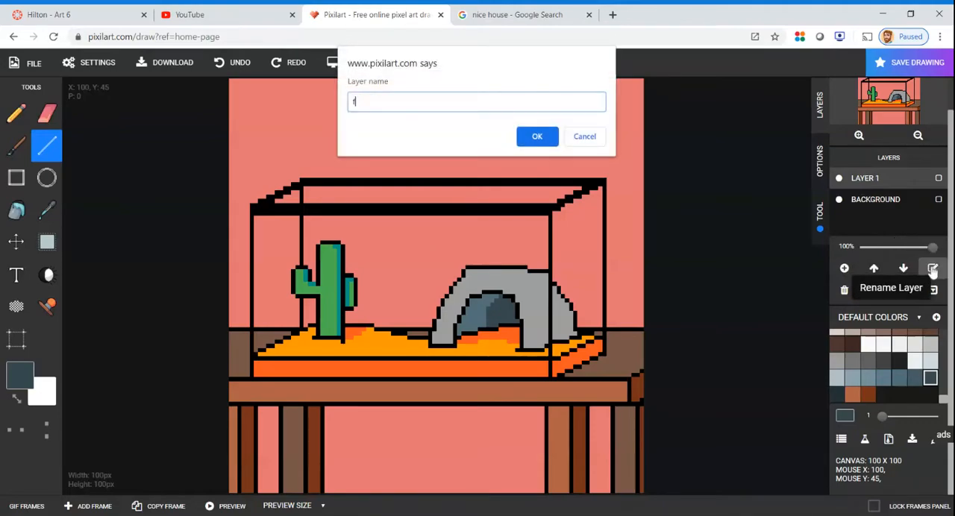
pyautogui.click(537, 135)
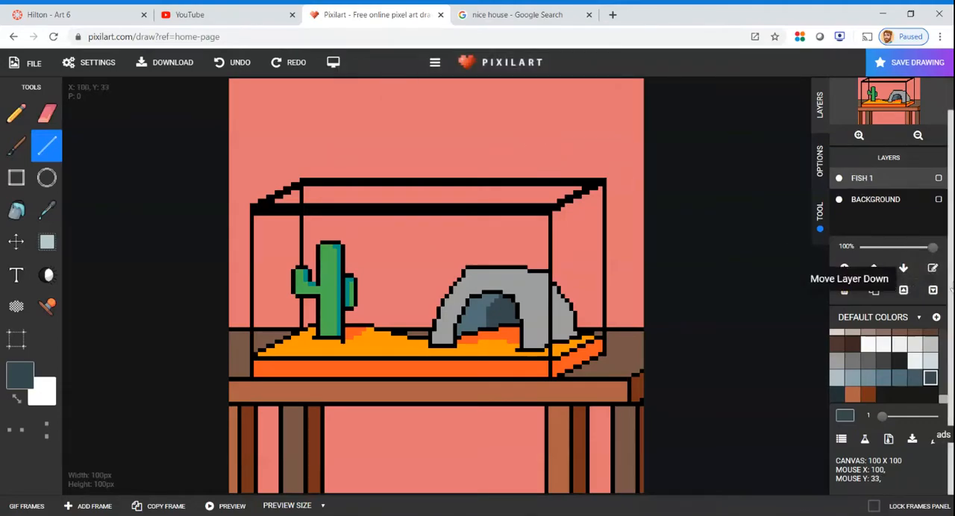
# Outline a fish tail about 7 pixels tall in black between the cactus and the arch, and begin the body's upper edge
pyautogui.scroll(2, 408, 286)
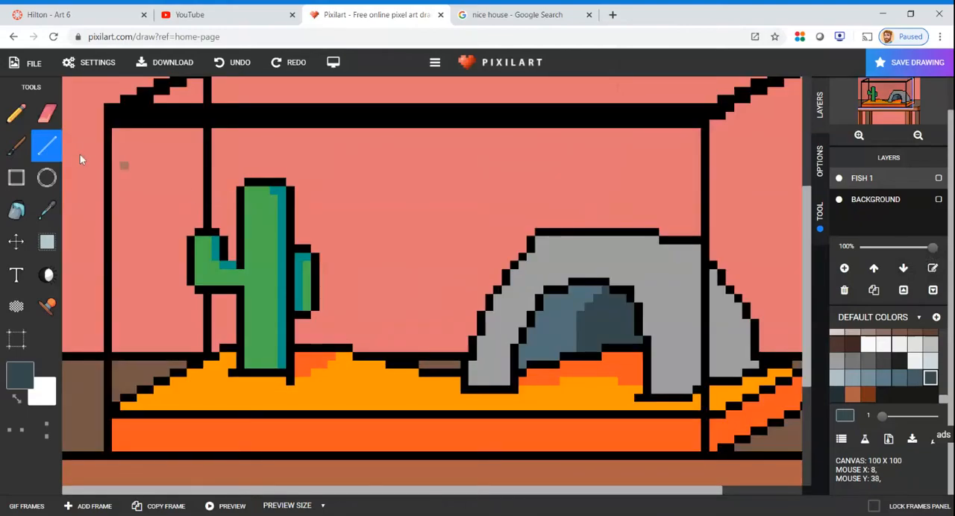
pyautogui.scroll(3, 907, 370)
pyautogui.scroll(3, 898, 365)
pyautogui.click(836, 338)
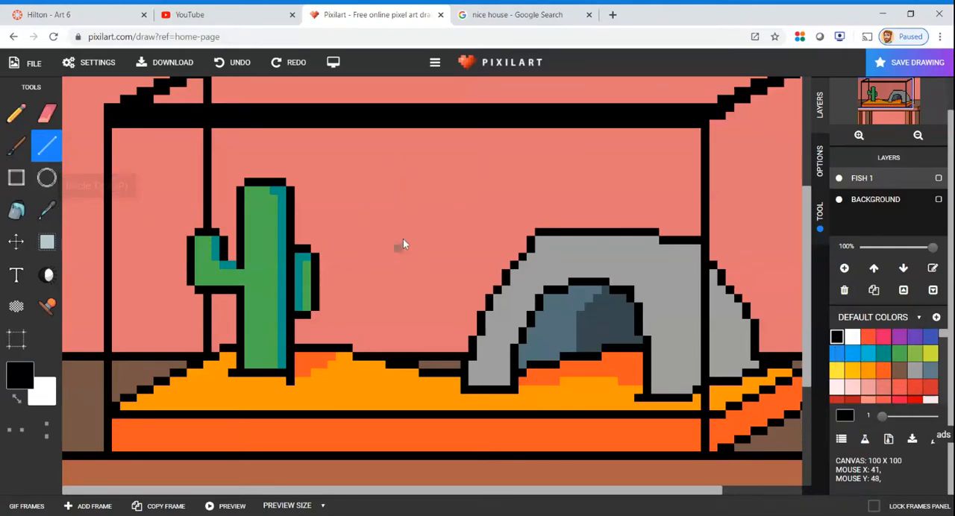
pyautogui.scroll(-2, 402, 237)
pyautogui.scroll(3, 404, 230)
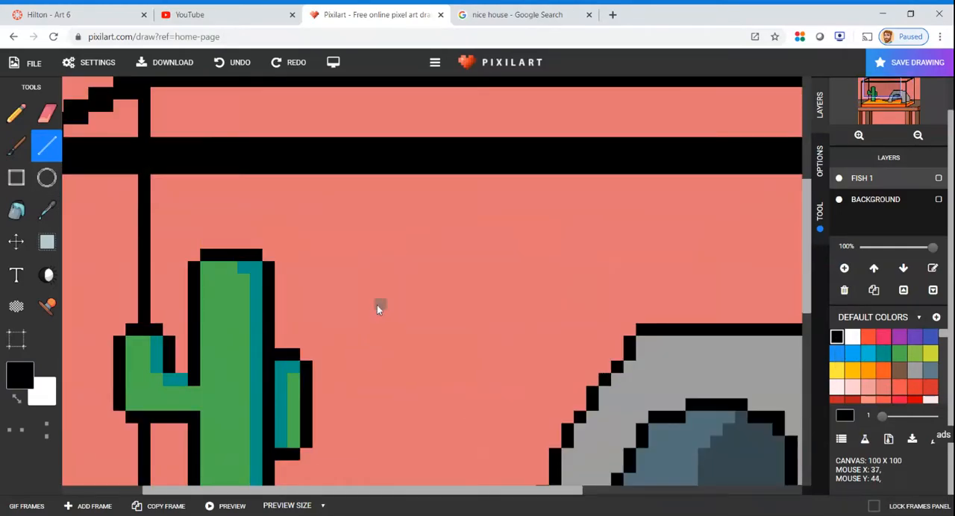
pyautogui.moveTo(378, 300); pyautogui.dragTo(379, 360)
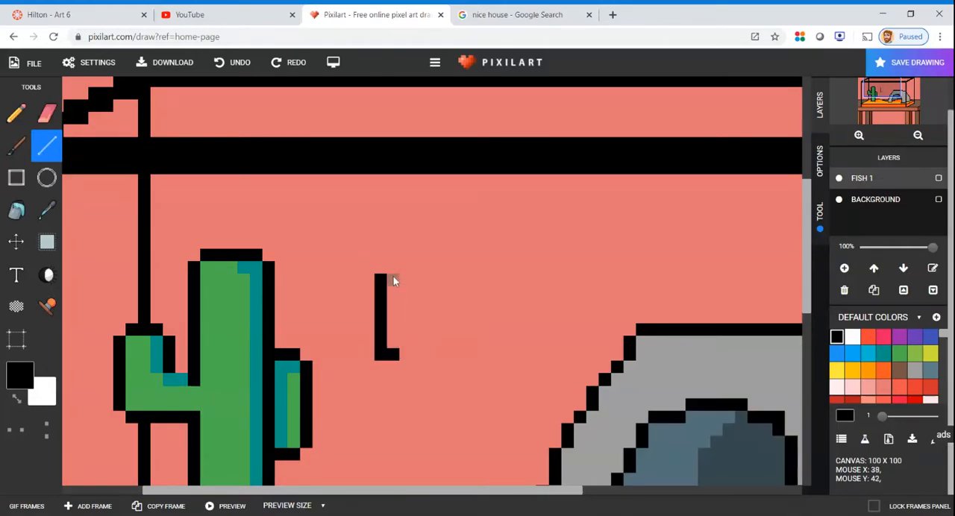
pyautogui.click(410, 344)
pyautogui.click(423, 301)
pyautogui.click(432, 292)
pyautogui.moveTo(443, 281); pyautogui.dragTo(495, 279)
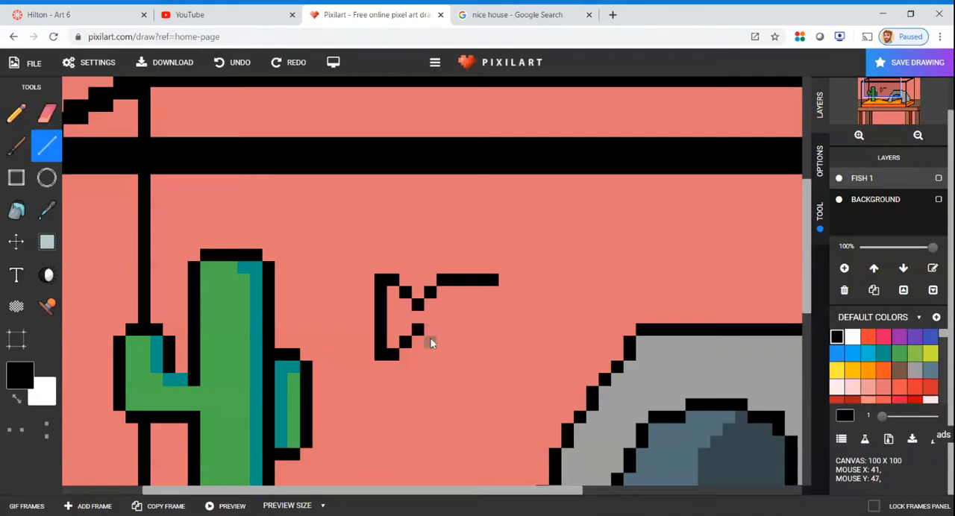
# Complete the fish's black outline with a lower edge and rounded nose, and add an eye pixel and a horizontal mouth line
pyautogui.moveTo(431, 343); pyautogui.dragTo(461, 347)
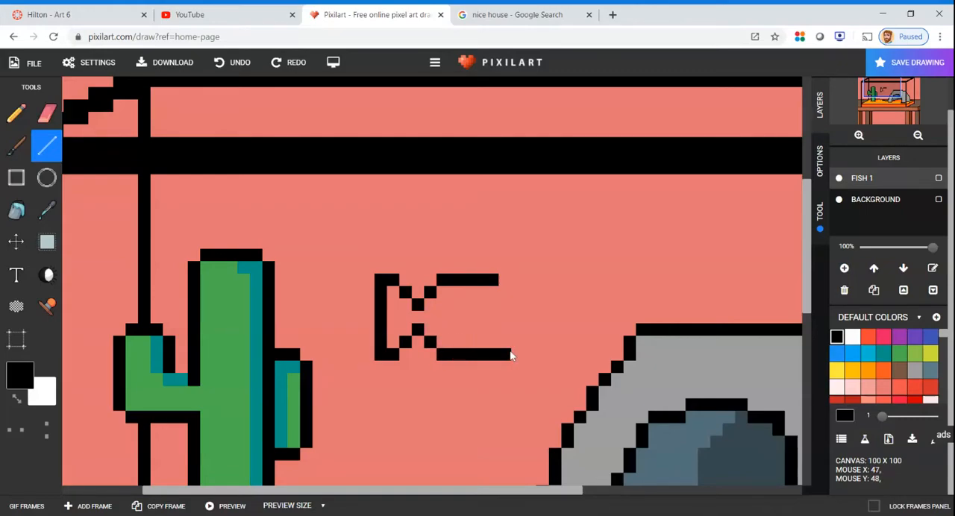
pyautogui.moveTo(522, 355); pyautogui.dragTo(527, 351)
pyautogui.click(507, 281)
pyautogui.click(517, 281)
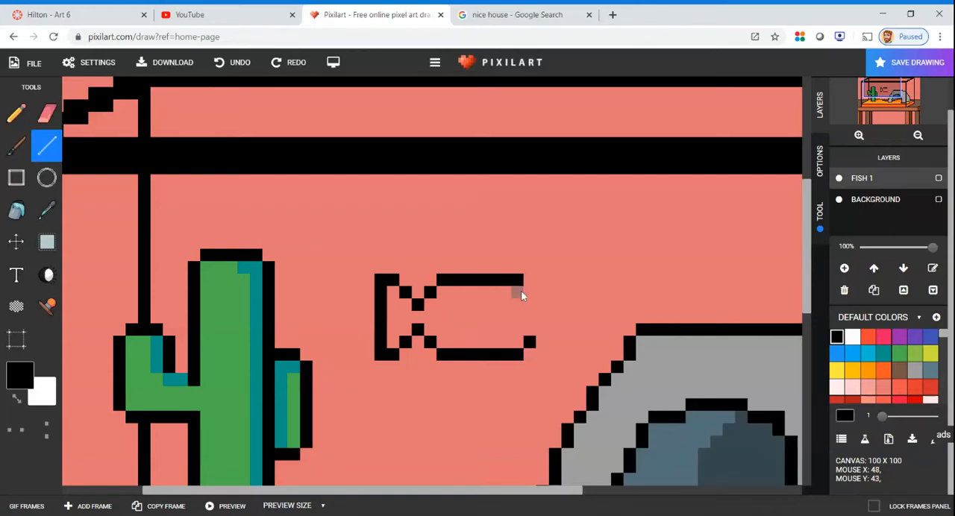
pyautogui.click(528, 291)
pyautogui.moveTo(541, 304)
pyautogui.mouseDown()
pyautogui.moveTo(542, 319)
pyautogui.moveTo(479, 317)
pyautogui.mouseUp()
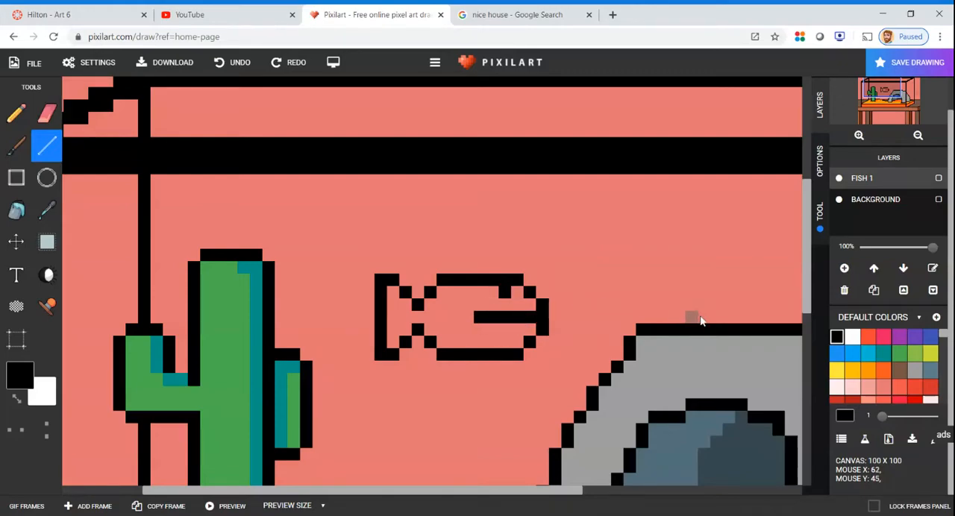
# Fill the fish's body and tail with amber yellow
pyautogui.click(883, 371)
pyautogui.click(852, 372)
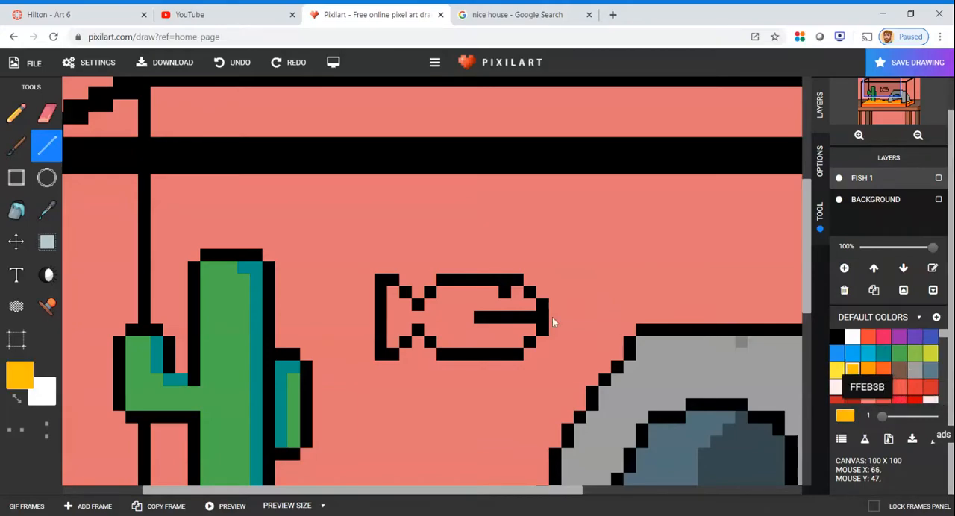
pyautogui.click(17, 210)
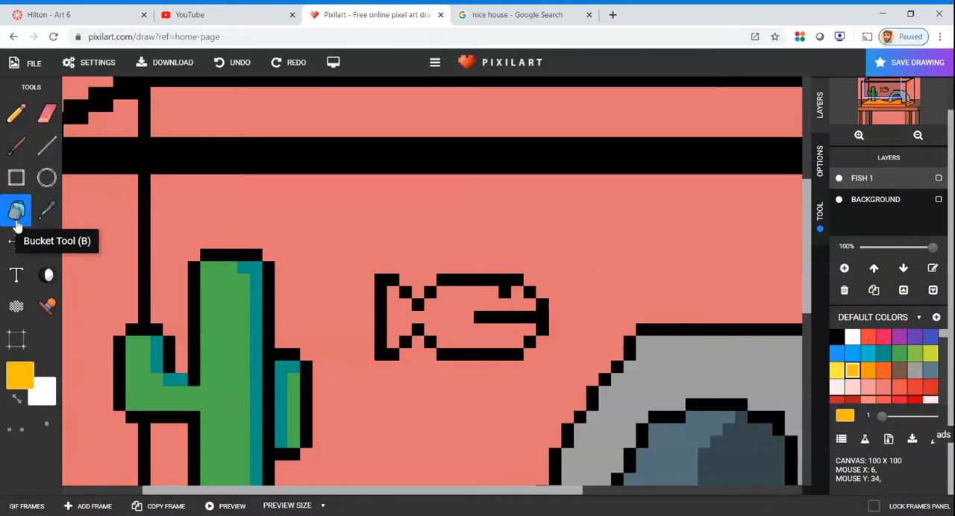
pyautogui.click(464, 319)
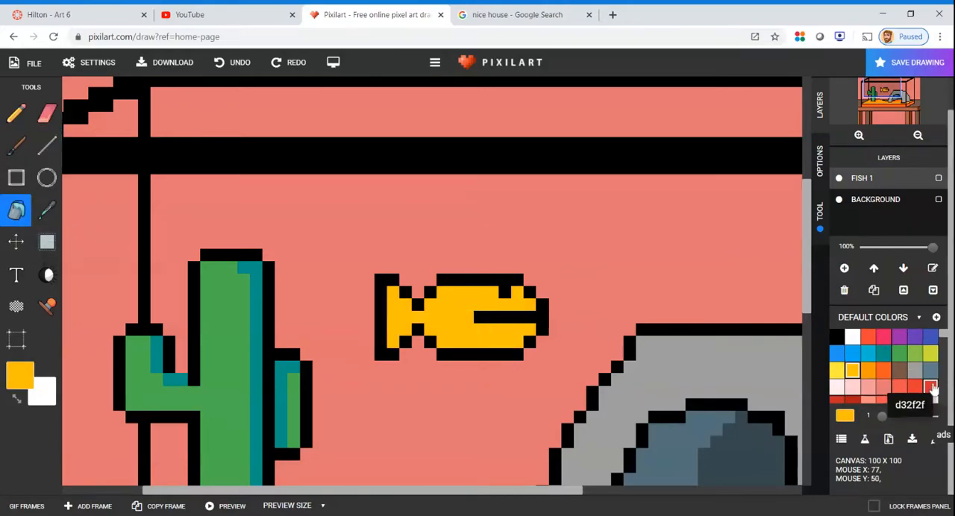
# Draw three vertical blue stripes across the fish's body, leaving yellow gaps between them
pyautogui.click(852, 353)
pyautogui.click(46, 146)
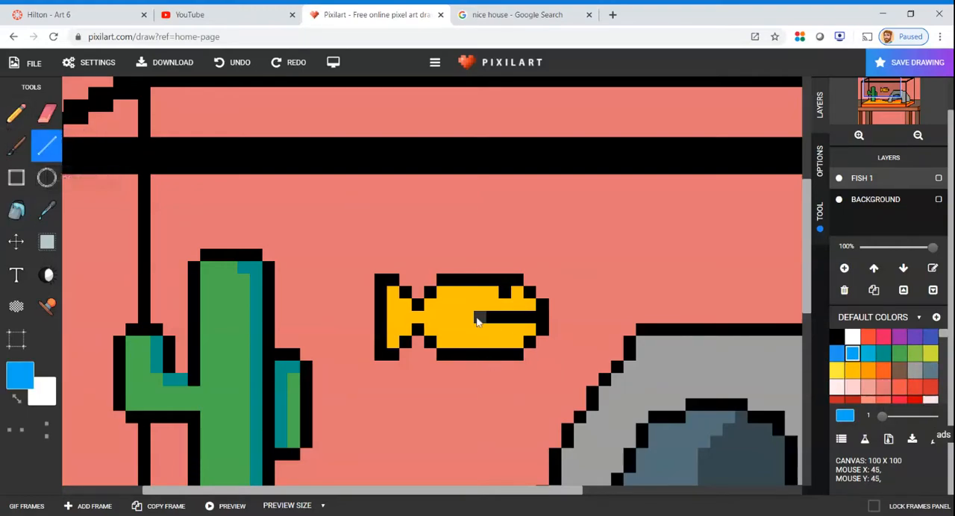
pyautogui.moveTo(440, 297)
pyautogui.mouseDown()
pyautogui.moveTo(441, 345)
pyautogui.moveTo(471, 326)
pyautogui.moveTo(470, 347)
pyautogui.mouseUp()
pyautogui.moveTo(490, 293); pyautogui.dragTo(492, 347)
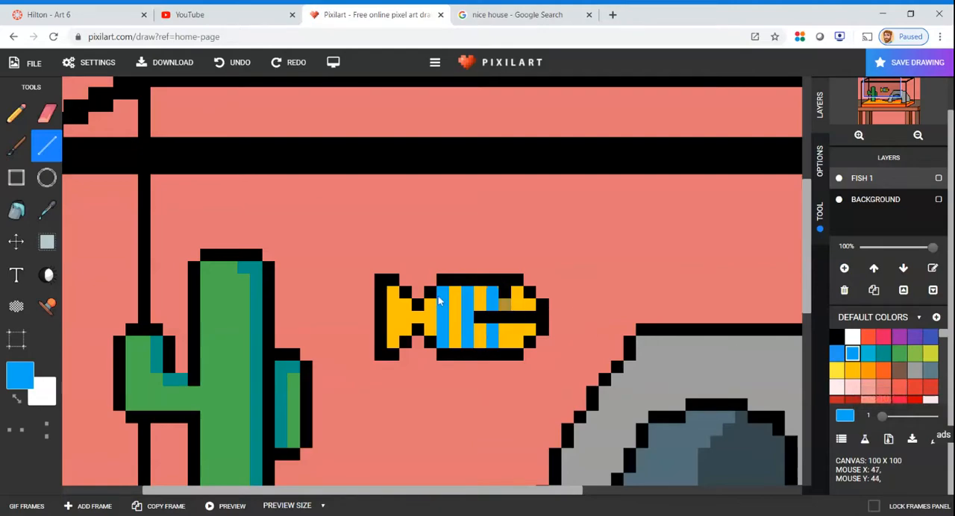
# Shorten the fish's mouth line by painting its inner end pixel in the body's sampled yellow
pyautogui.click(46, 210)
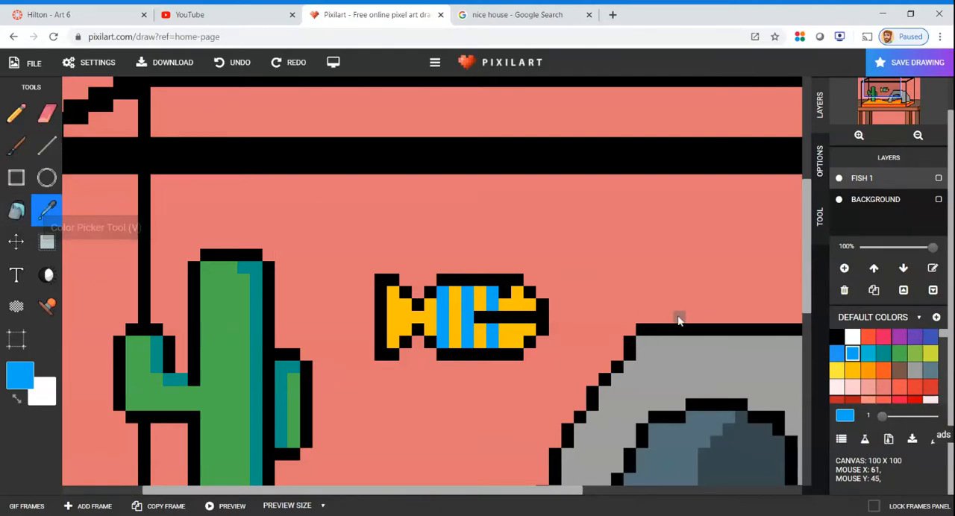
pyautogui.click(483, 306)
pyautogui.click(46, 146)
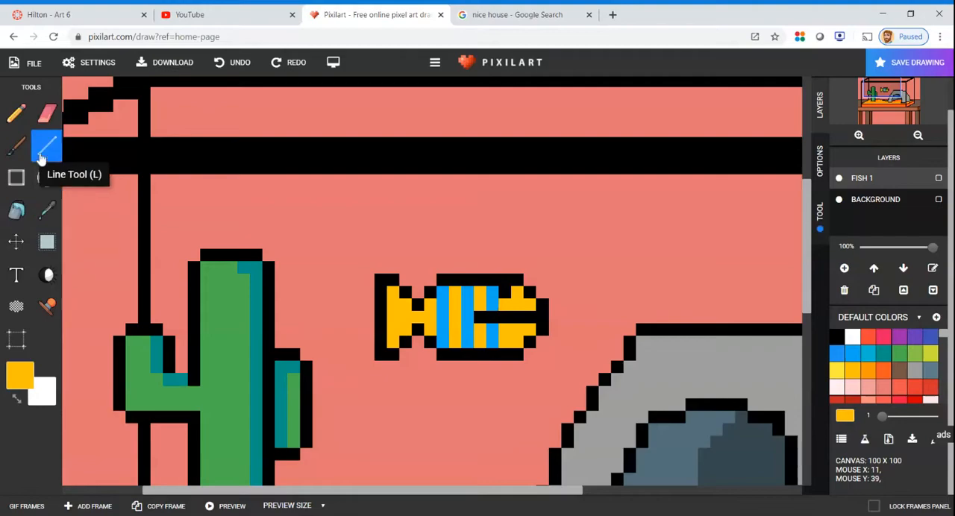
pyautogui.click(482, 319)
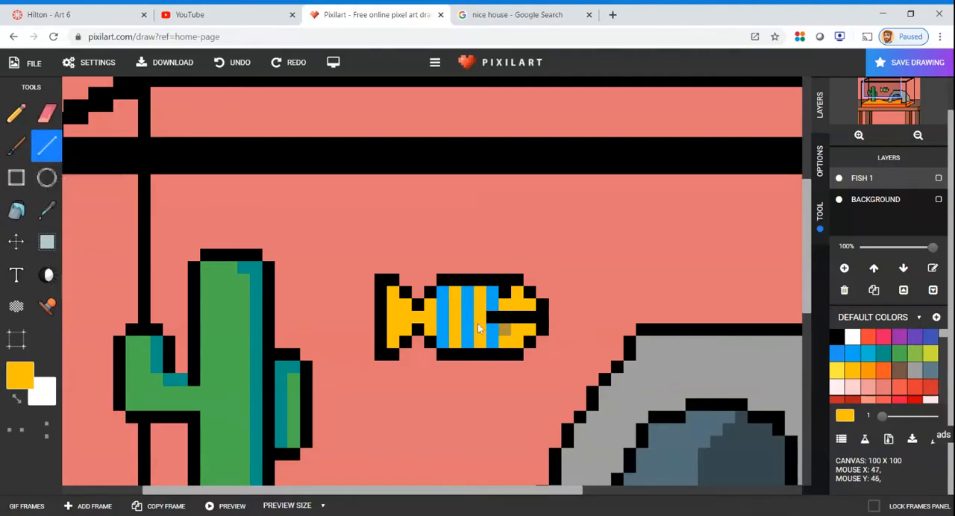
# Toggle the fish 1 layer's visibility off and on, and shift the fish about 4 pixels left toward the cactus
pyautogui.scroll(-3, 627, 345)
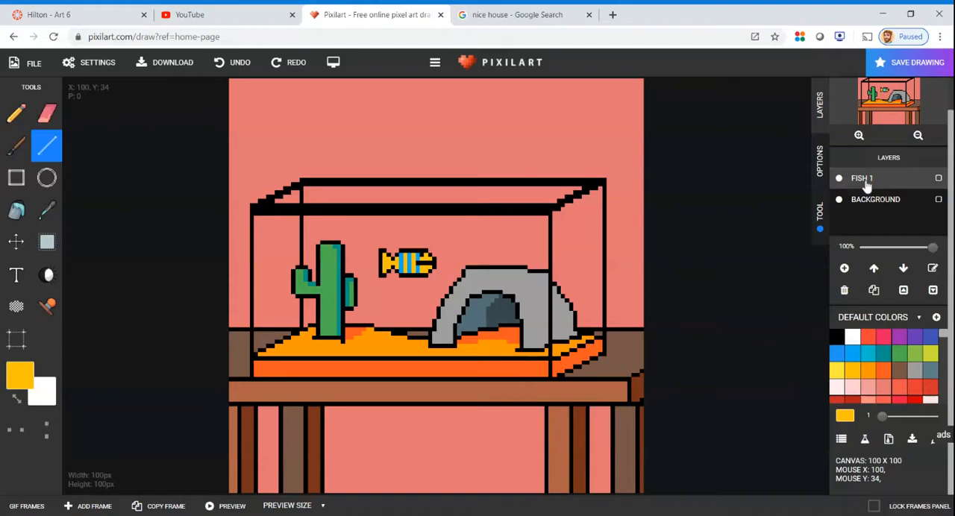
pyautogui.click(838, 179)
pyautogui.click(839, 179)
pyautogui.click(17, 241)
pyautogui.moveTo(408, 270); pyautogui.dragTo(391, 263)
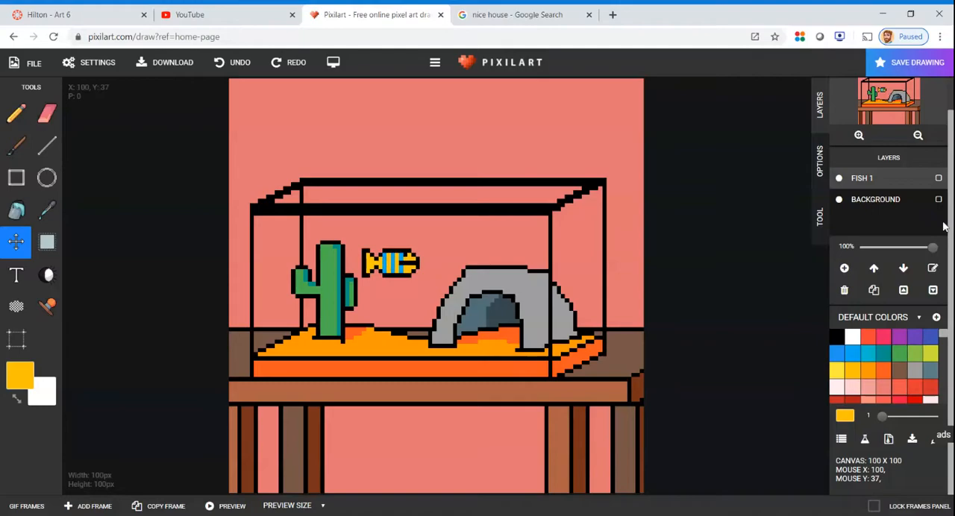
# Add another layer on top and name it "fish 2"
pyautogui.click(844, 268)
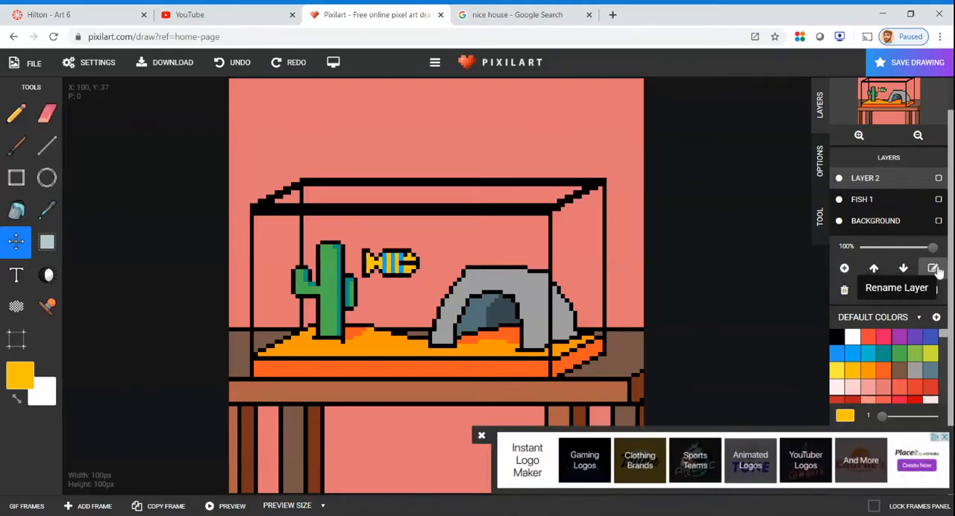
pyautogui.click(934, 269)
pyautogui.write('fi')
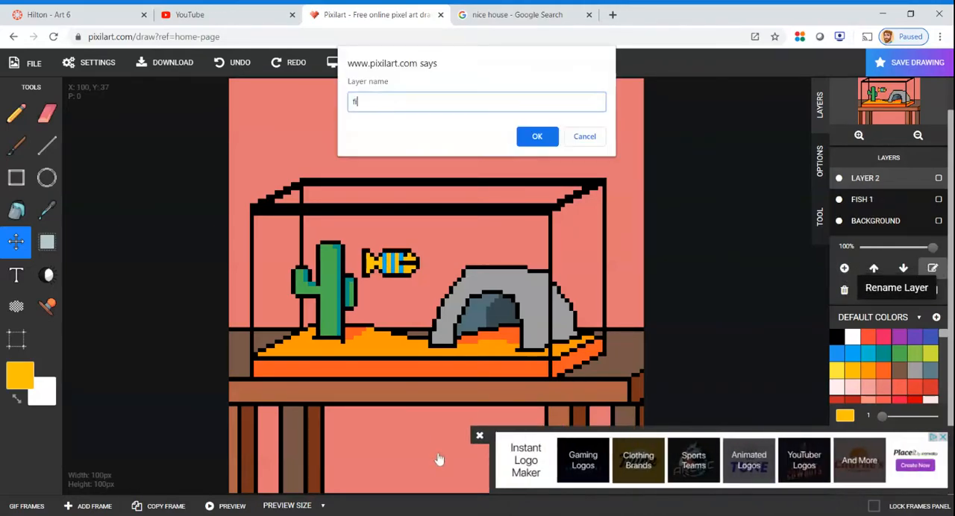
pyautogui.click(536, 136)
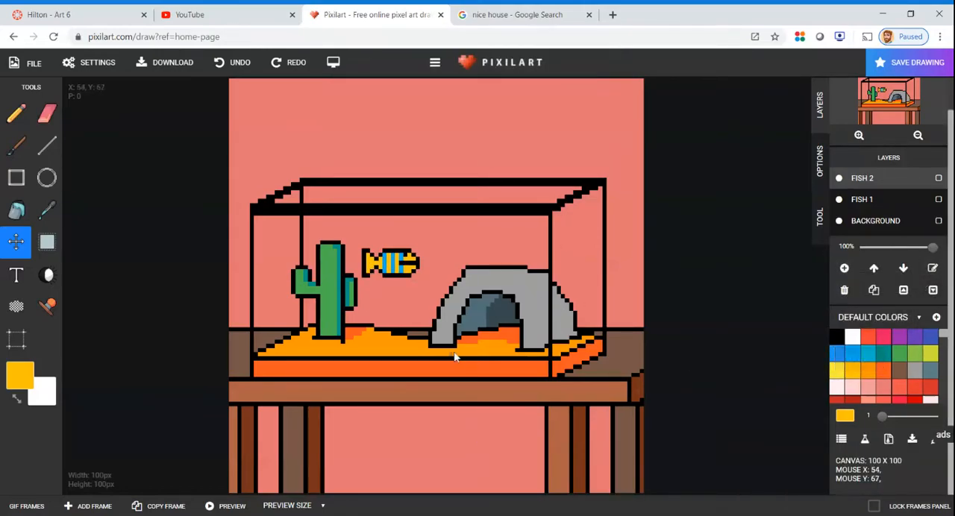
# Select the area around the striped fish on the fish 1 layer and copy it
pyautogui.click(47, 242)
pyautogui.scroll(2, 422, 293)
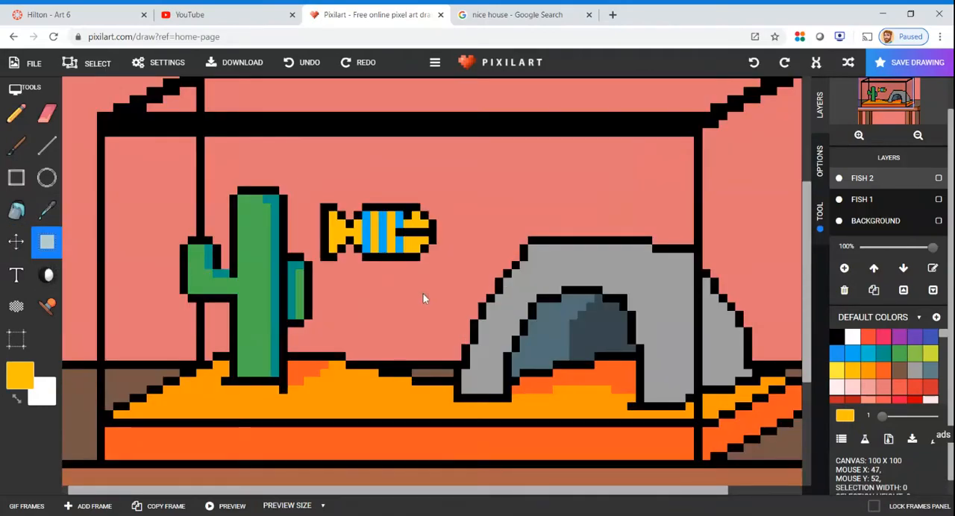
pyautogui.click(862, 198)
pyautogui.moveTo(331, 192); pyautogui.dragTo(460, 293)
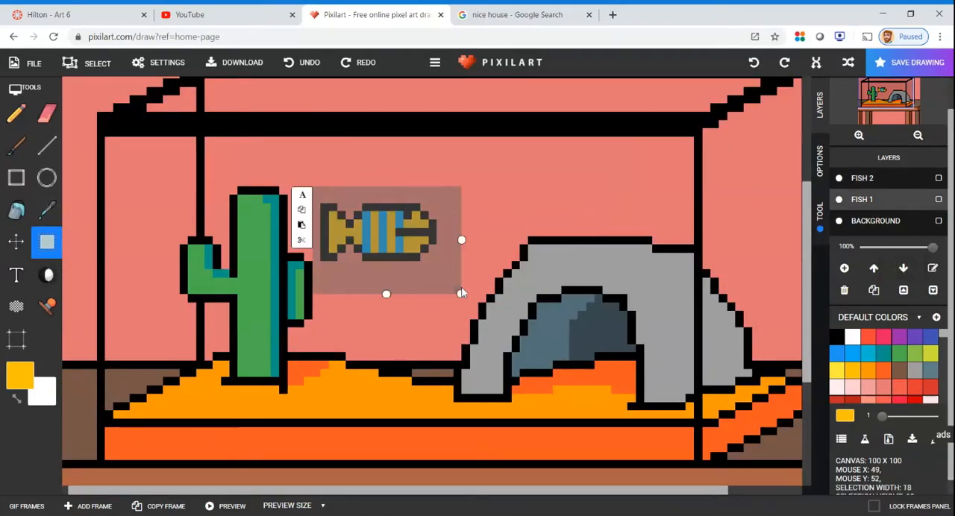
pyautogui.click(303, 213)
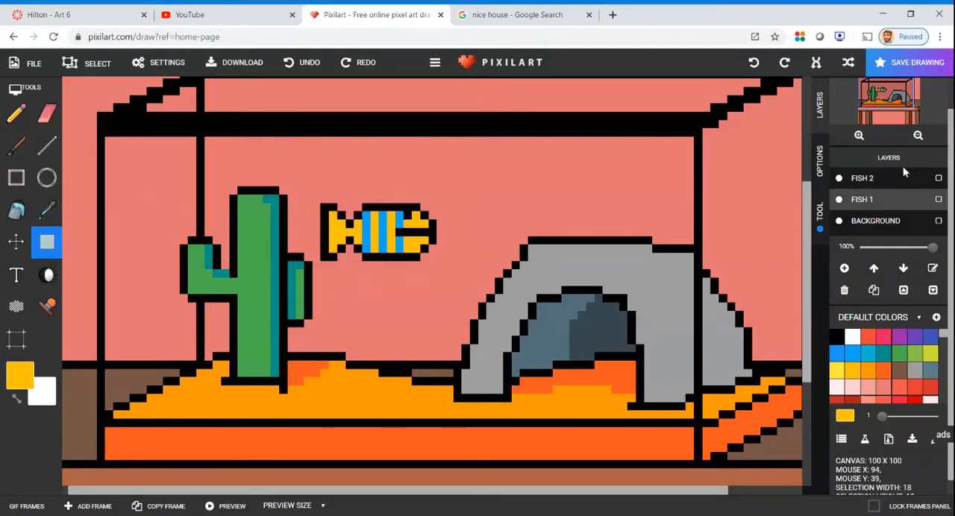
# Paste the copied fish onto the fish 2 layer and position it over the upper part of the rock arch
pyautogui.click(866, 179)
pyautogui.moveTo(491, 185); pyautogui.dragTo(635, 276)
pyautogui.click(476, 219)
pyautogui.moveTo(489, 268); pyautogui.dragTo(591, 216)
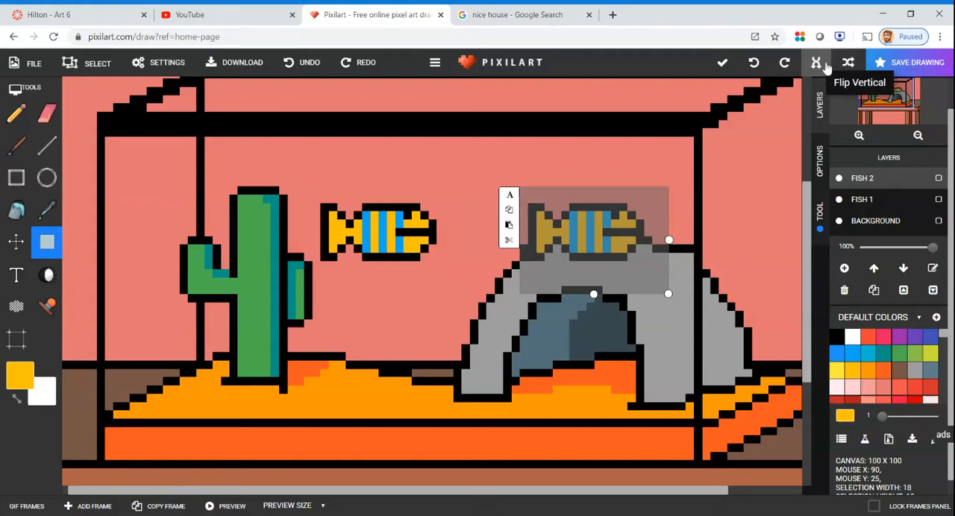
# Flip the pasted fish horizontally and move it down into the arch's opening
pyautogui.click(847, 62)
pyautogui.click(606, 229)
pyautogui.moveTo(606, 230); pyautogui.dragTo(561, 348)
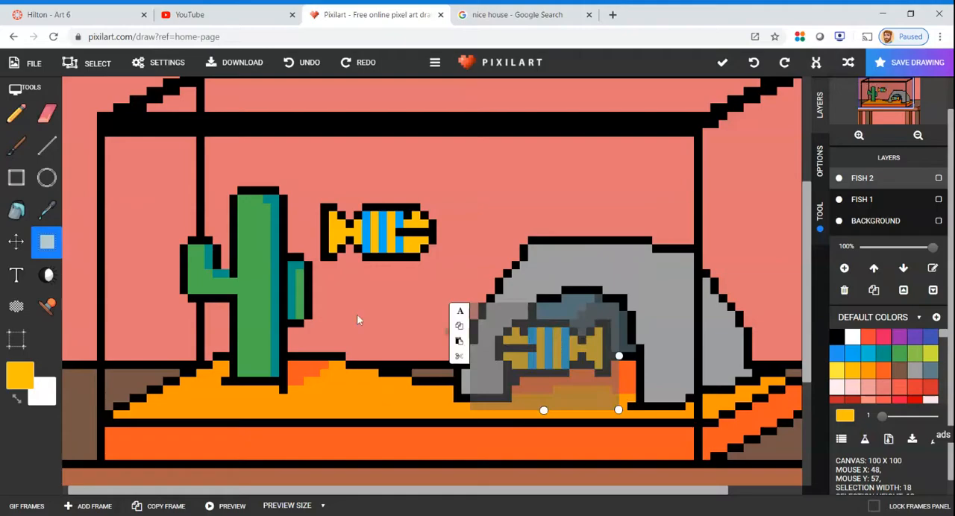
# Fill the blue stripes of the fish in the rock arch with green on the fish 2 layer
pyautogui.click(16, 211)
pyautogui.click(883, 370)
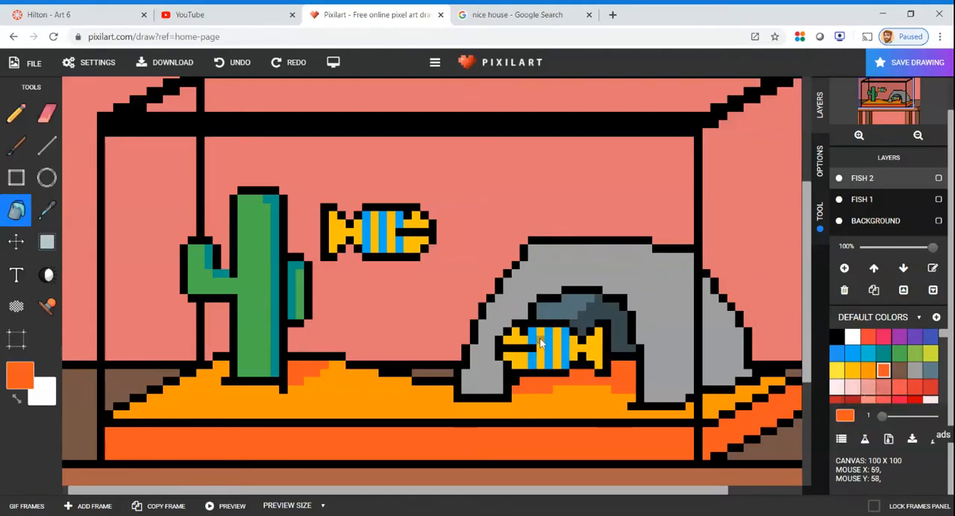
pyautogui.click(899, 353)
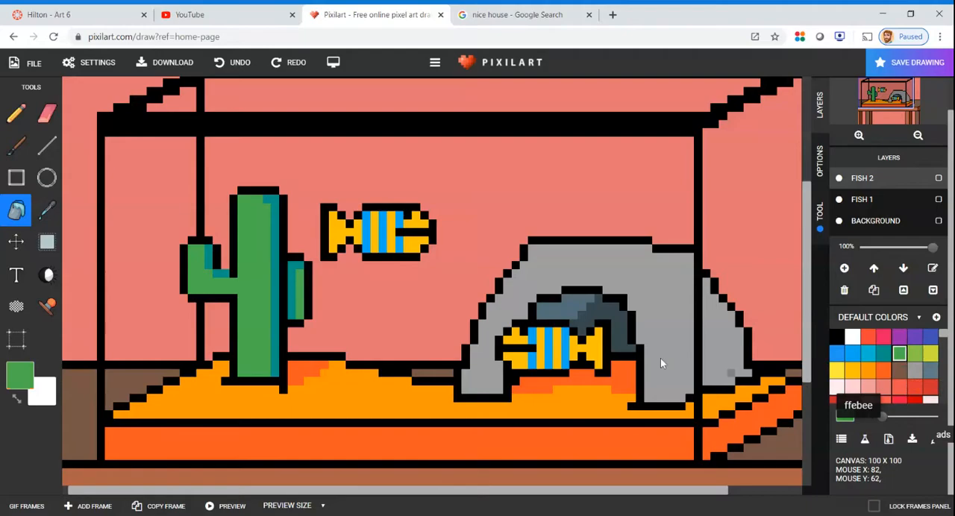
pyautogui.click(561, 347)
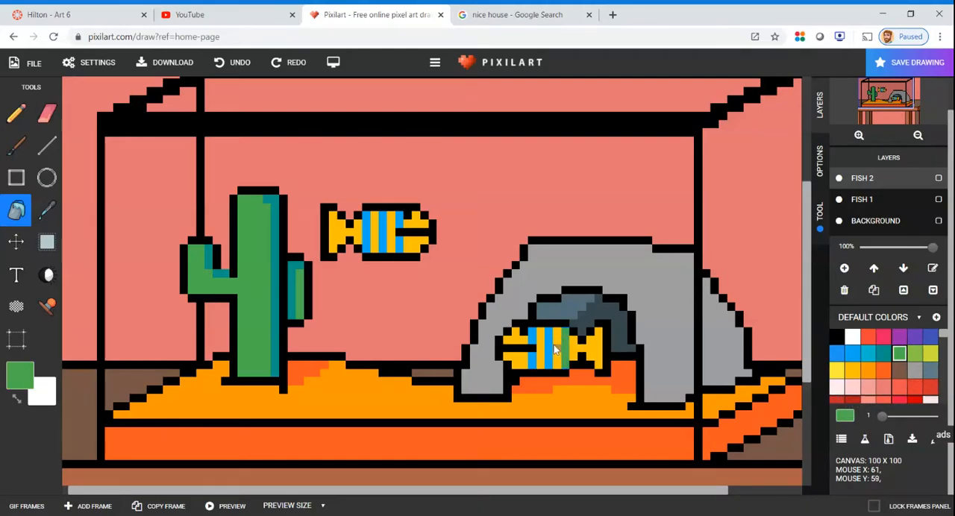
pyautogui.click(547, 347)
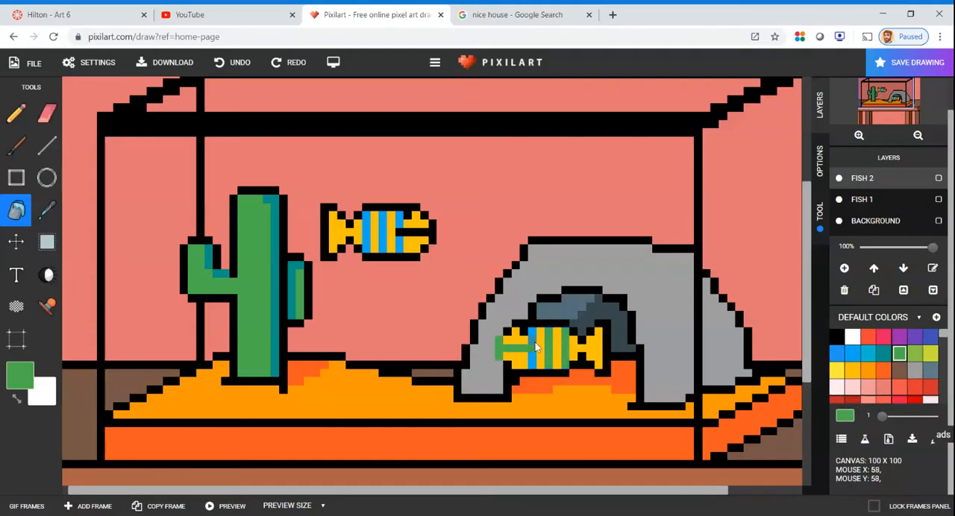
pyautogui.click(533, 346)
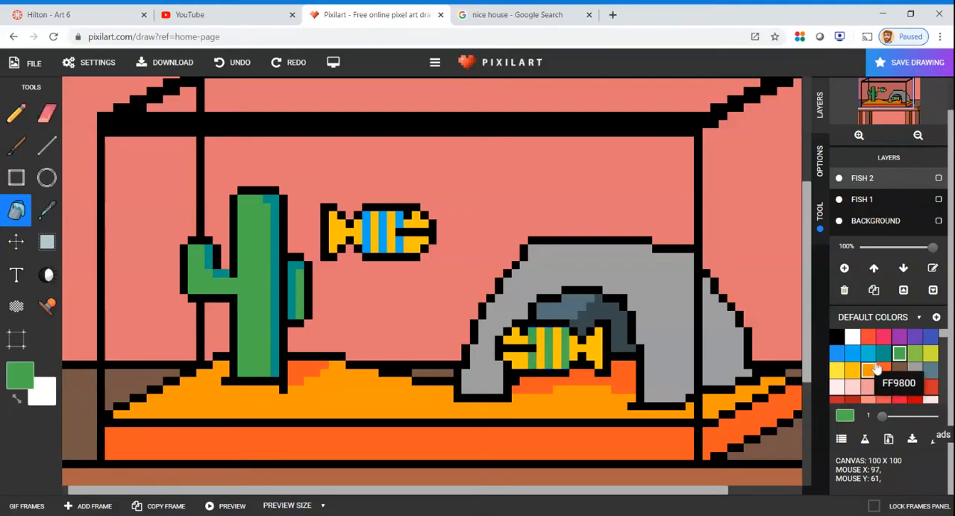
# Fill the yellow tail, body stripes and head of the fish in the arch with bright magenta
pyautogui.scroll(-3, 902, 384)
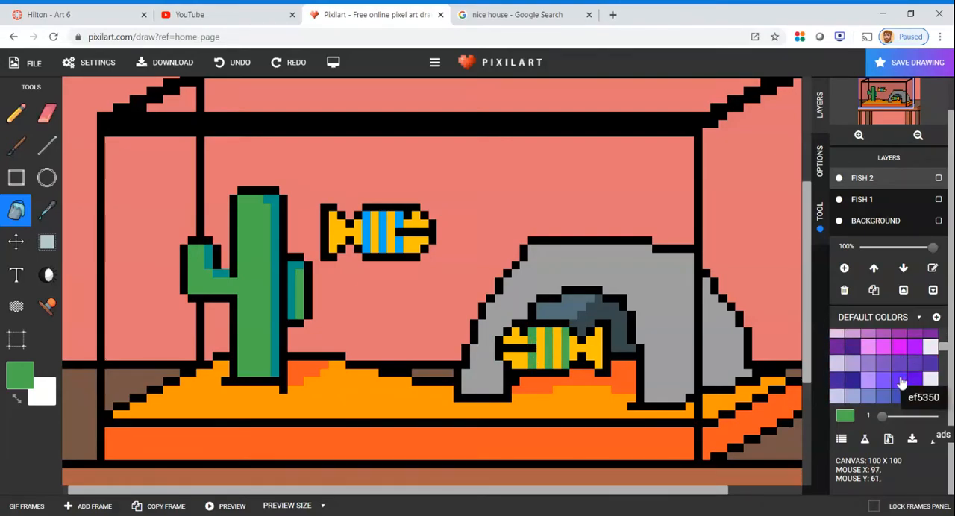
pyautogui.scroll(2, 898, 371)
pyautogui.click(899, 347)
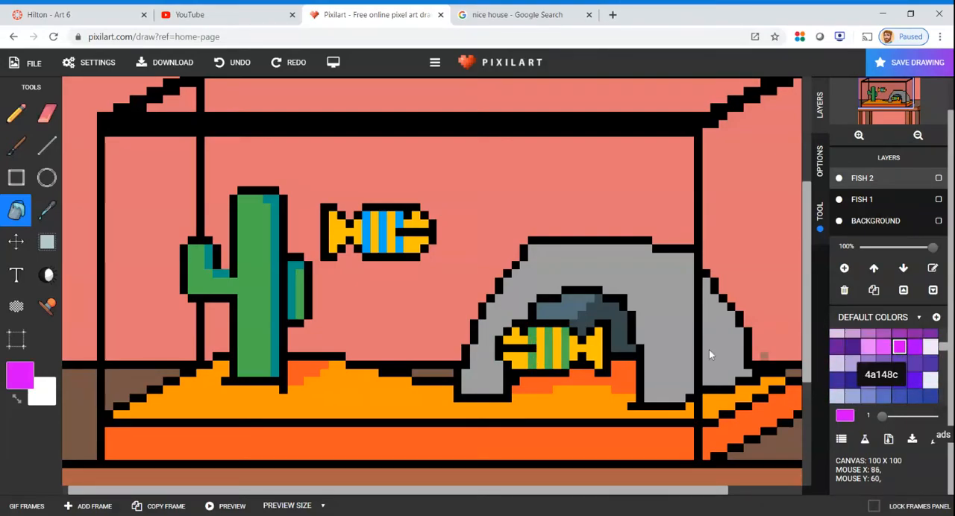
pyautogui.click(599, 351)
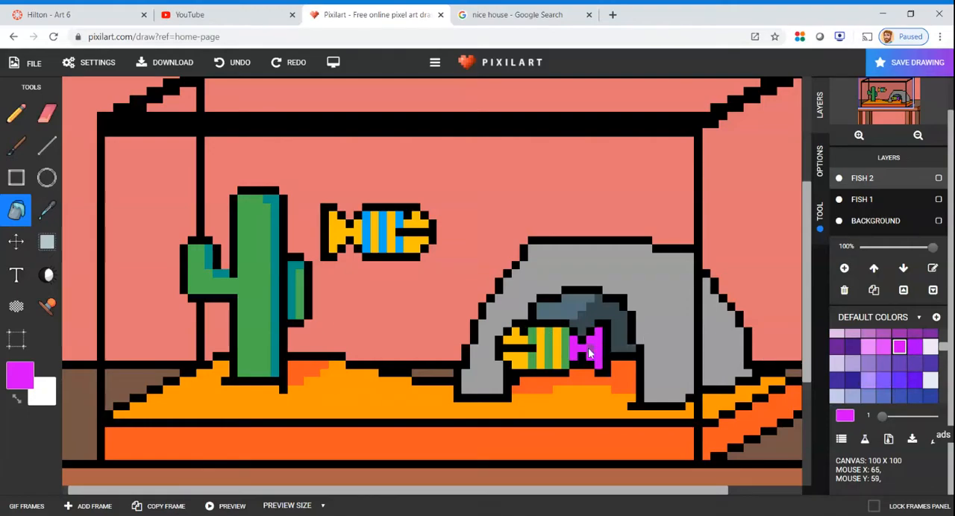
pyautogui.click(559, 351)
pyautogui.click(544, 350)
pyautogui.click(528, 363)
pyautogui.click(515, 356)
pyautogui.click(516, 337)
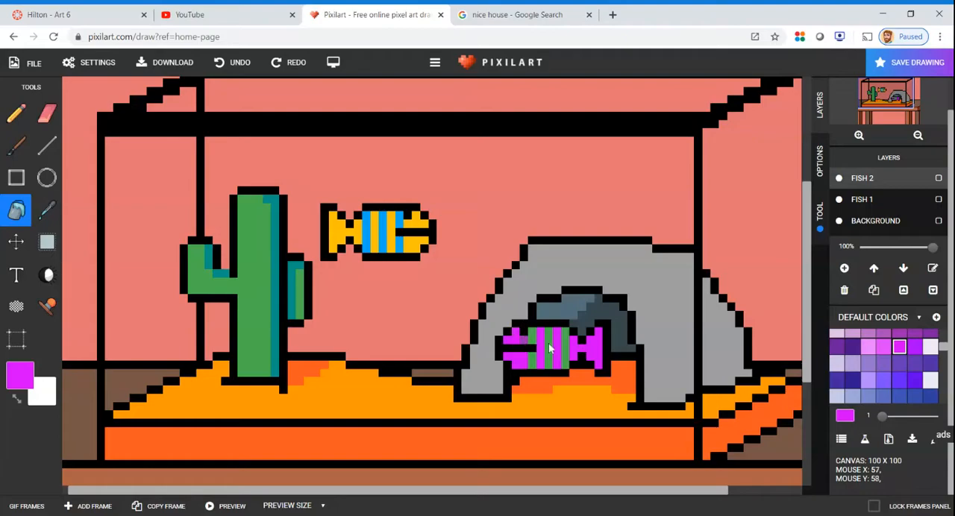
# Choose a light blue from the default colours for filling the tank's water
pyautogui.scroll(2, 576, 346)
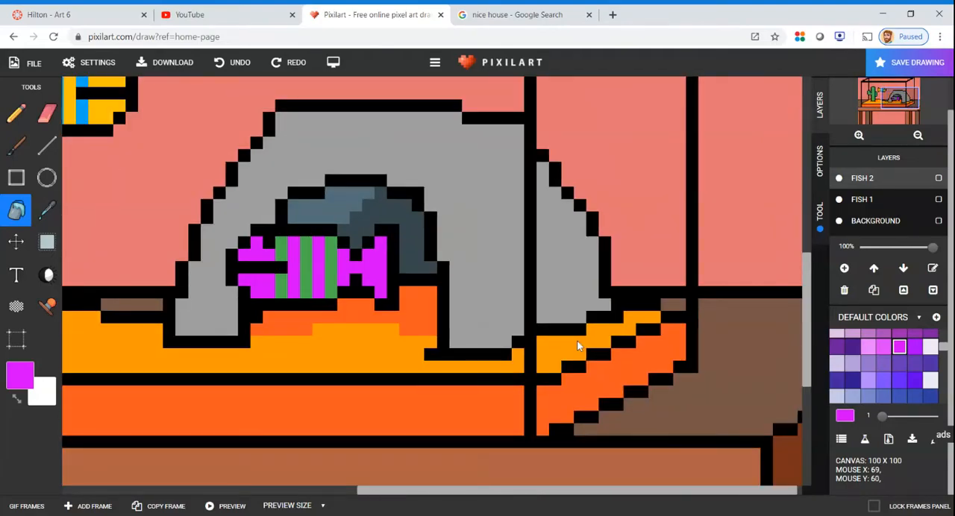
pyautogui.scroll(-1, 577, 346)
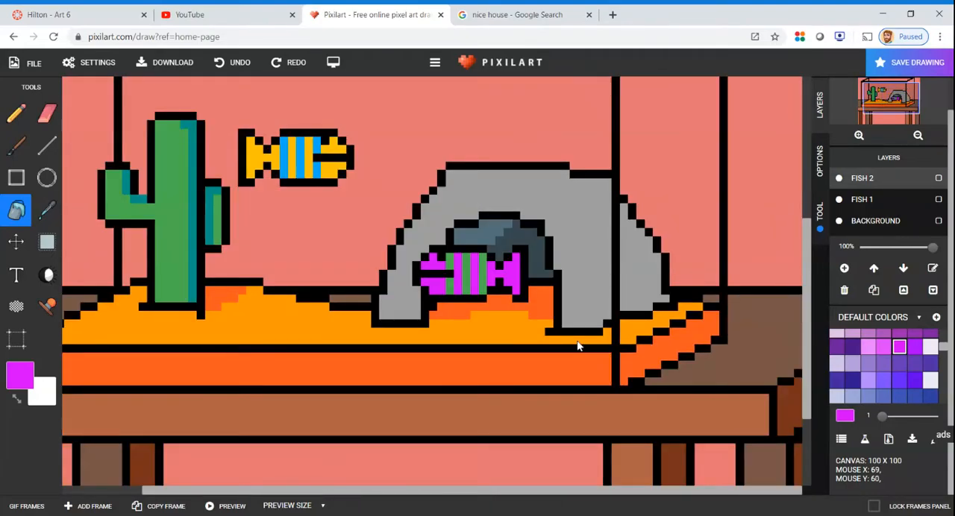
pyautogui.scroll(-1, 576, 345)
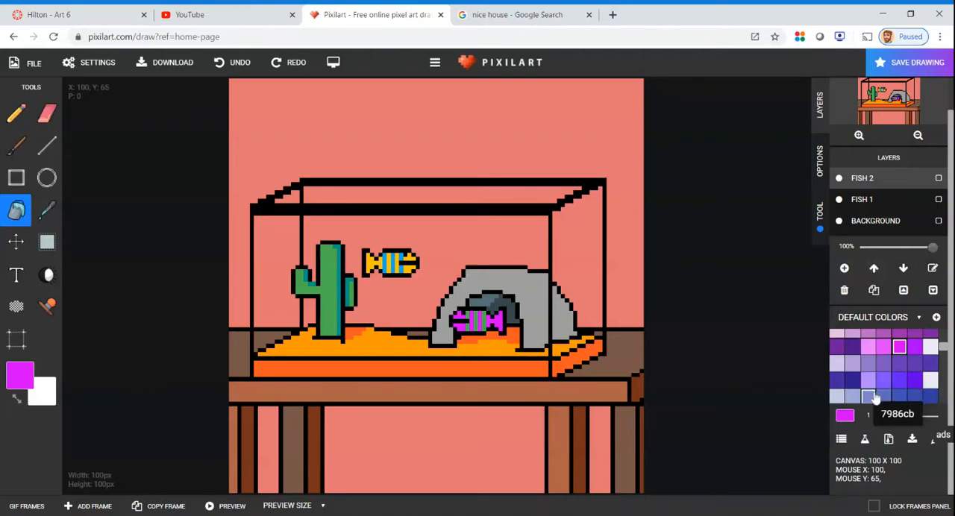
pyautogui.scroll(-6, 877, 400)
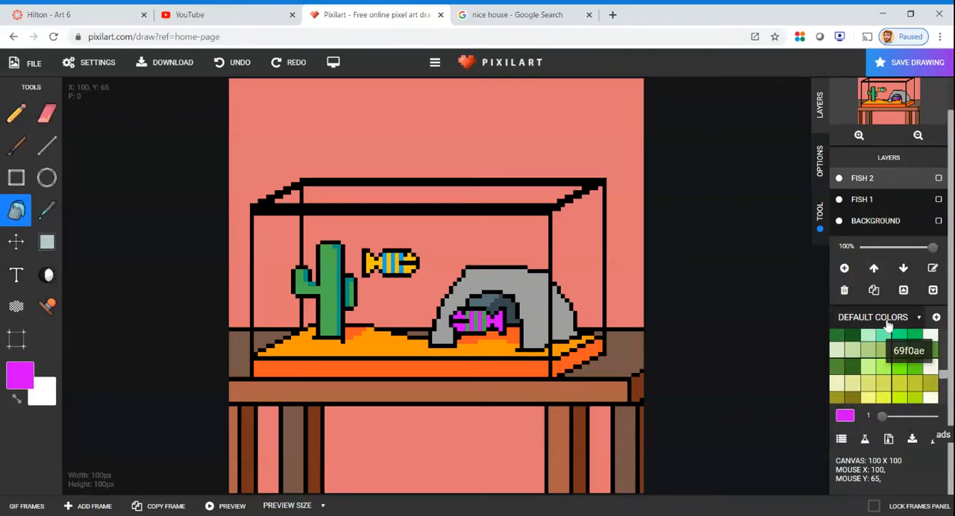
pyautogui.scroll(1, 889, 332)
pyautogui.scroll(6, 886, 409)
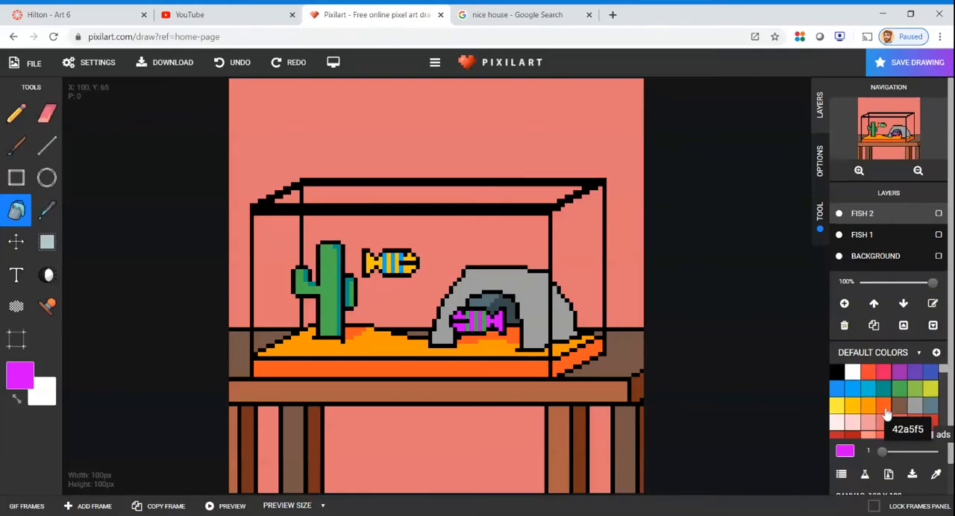
pyautogui.scroll(-4, 885, 412)
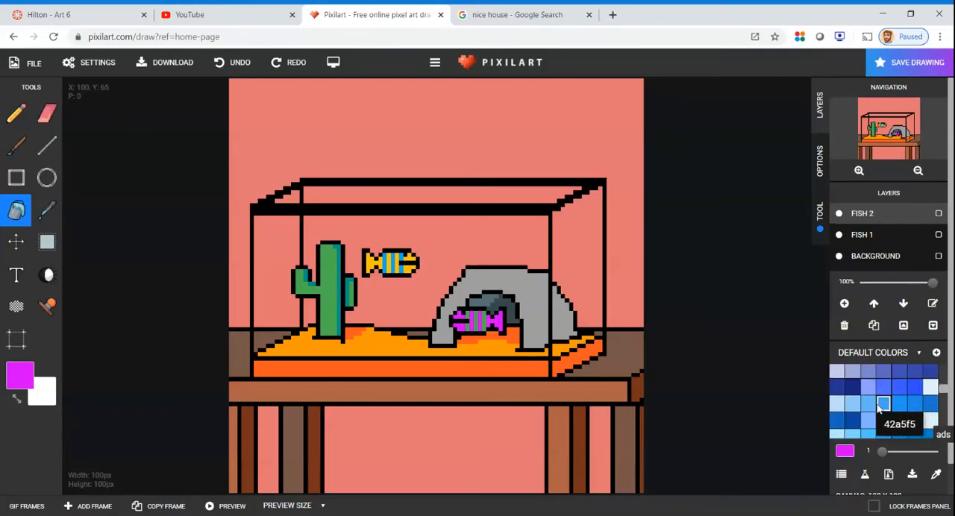
pyautogui.click(878, 405)
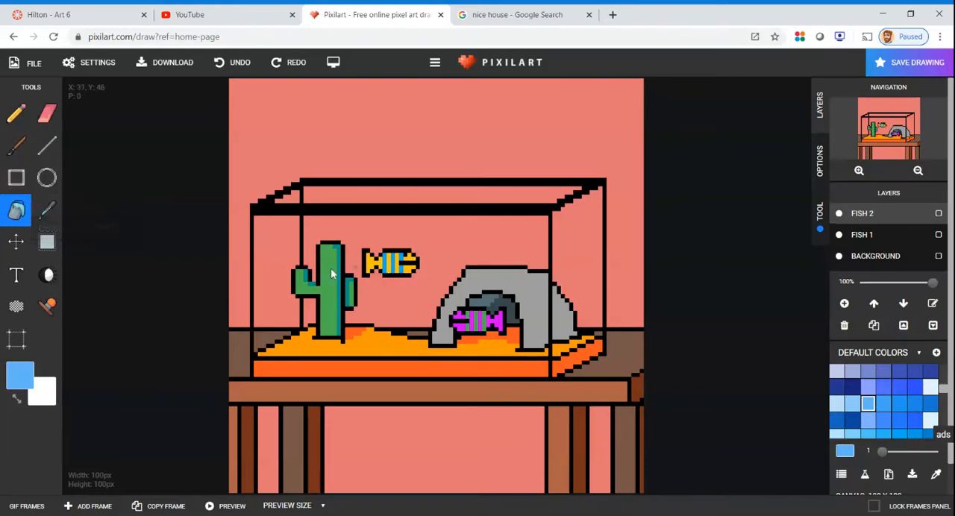
# Undo the light blue fill on the fish 2 layer and fill the tank's water areas on the Background layer instead
pyautogui.click(280, 259)
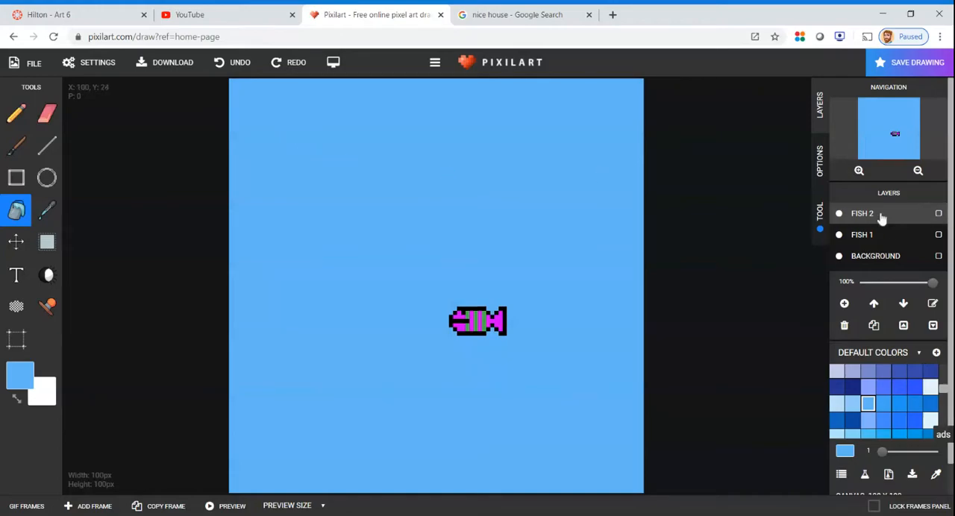
pyautogui.click(230, 67)
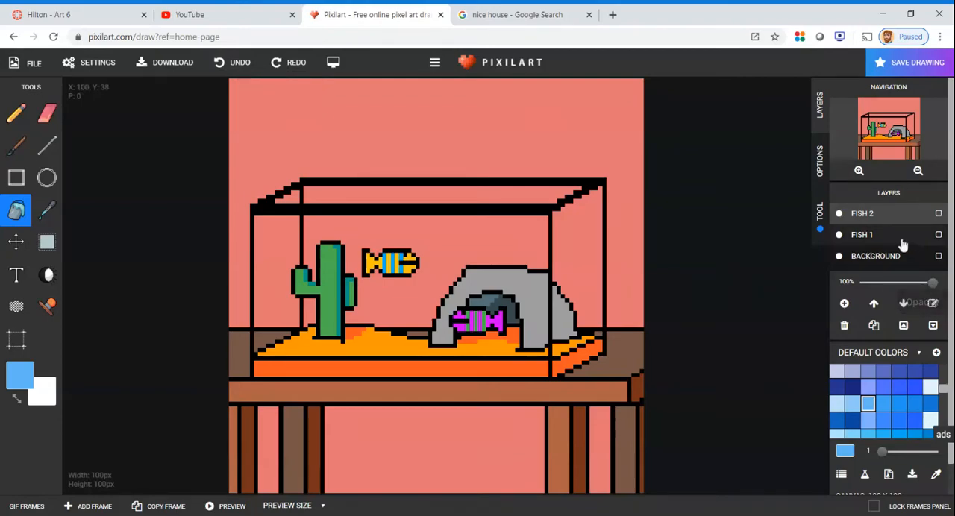
pyautogui.click(866, 239)
pyautogui.click(869, 256)
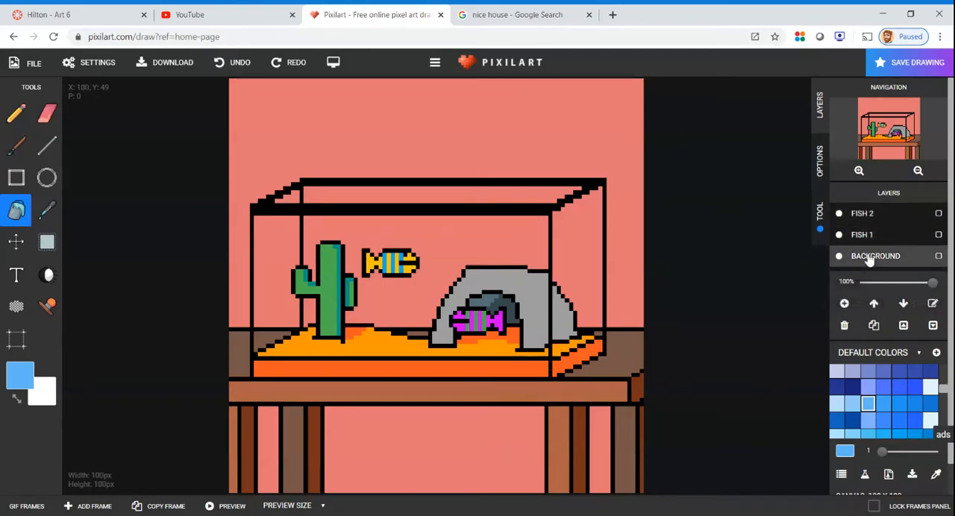
pyautogui.click(584, 268)
pyautogui.click(485, 254)
pyautogui.click(277, 281)
pyautogui.click(262, 344)
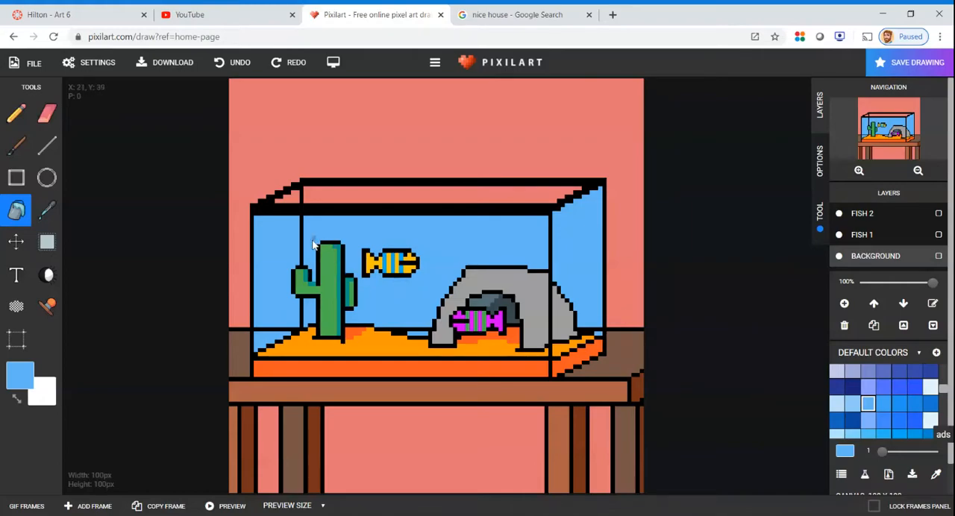
# Draw the water surface in darker blue with front and back horizontal lines and a diagonal joining them at the tank's left side
pyautogui.scroll(2, 348, 235)
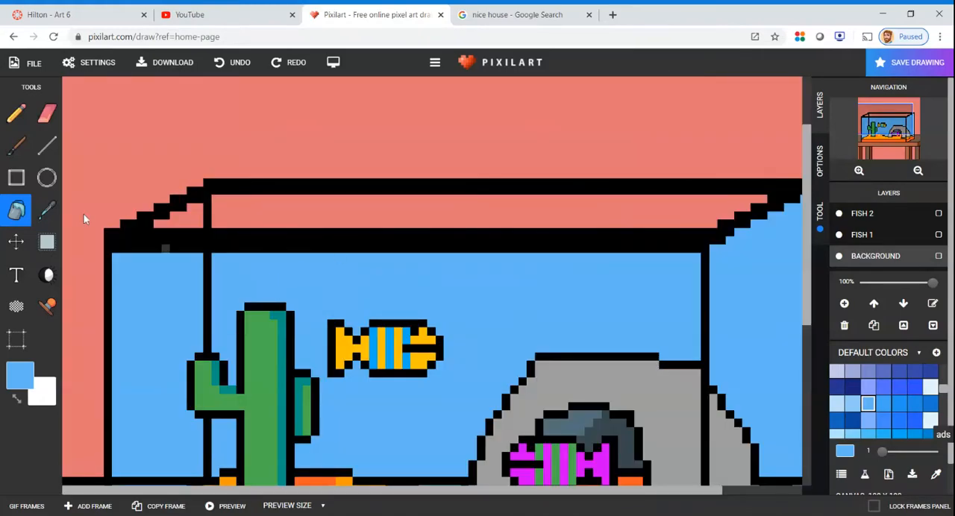
pyautogui.click(899, 386)
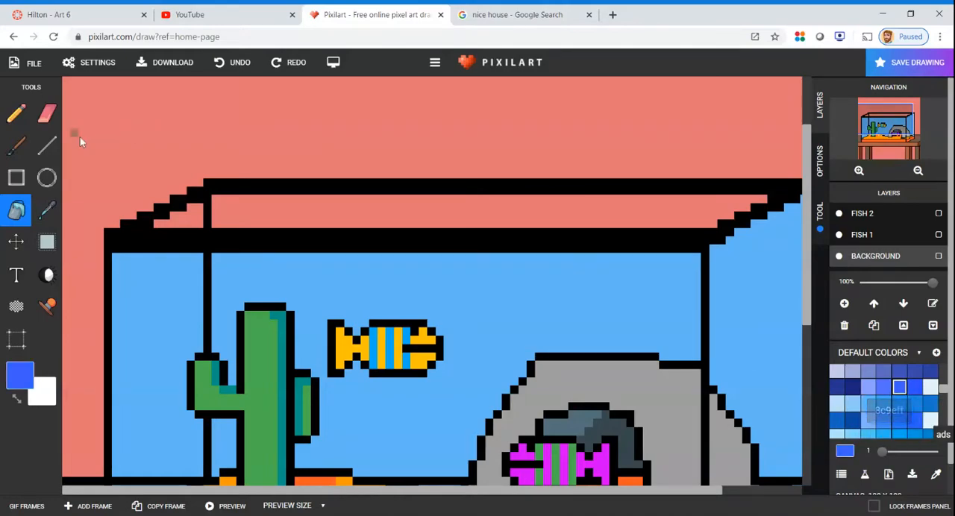
pyautogui.click(47, 147)
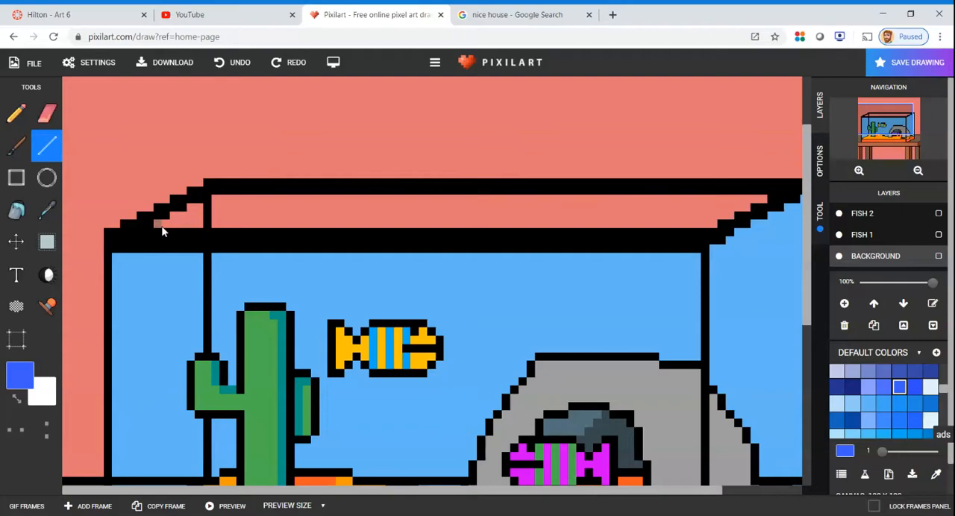
pyautogui.moveTo(113, 298)
pyautogui.mouseDown()
pyautogui.moveTo(552, 294)
pyautogui.moveTo(615, 306)
pyautogui.moveTo(668, 304)
pyautogui.moveTo(686, 289)
pyautogui.moveTo(697, 301)
pyautogui.mouseUp()
pyautogui.moveTo(217, 267)
pyautogui.mouseDown()
pyautogui.moveTo(583, 281)
pyautogui.moveTo(655, 262)
pyautogui.moveTo(701, 265)
pyautogui.mouseUp()
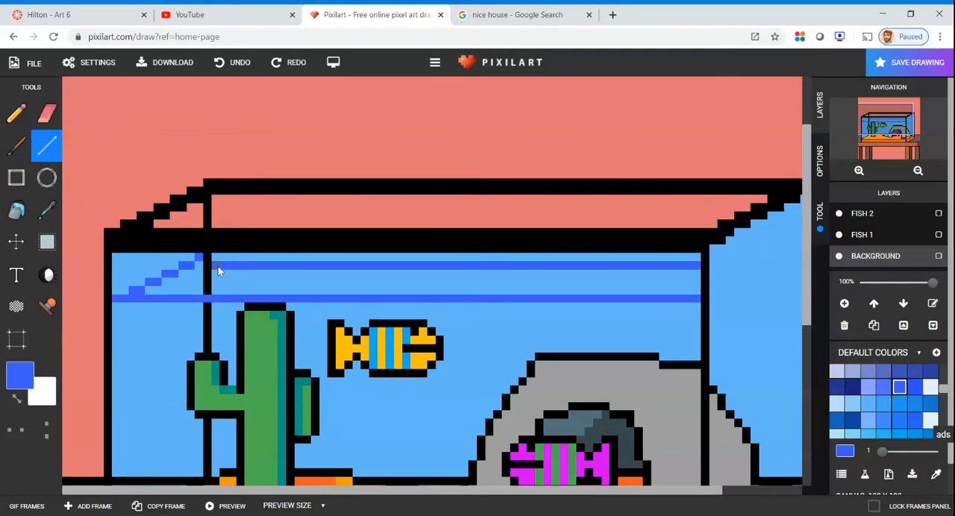
pyautogui.moveTo(220, 260); pyautogui.dragTo(454, 261)
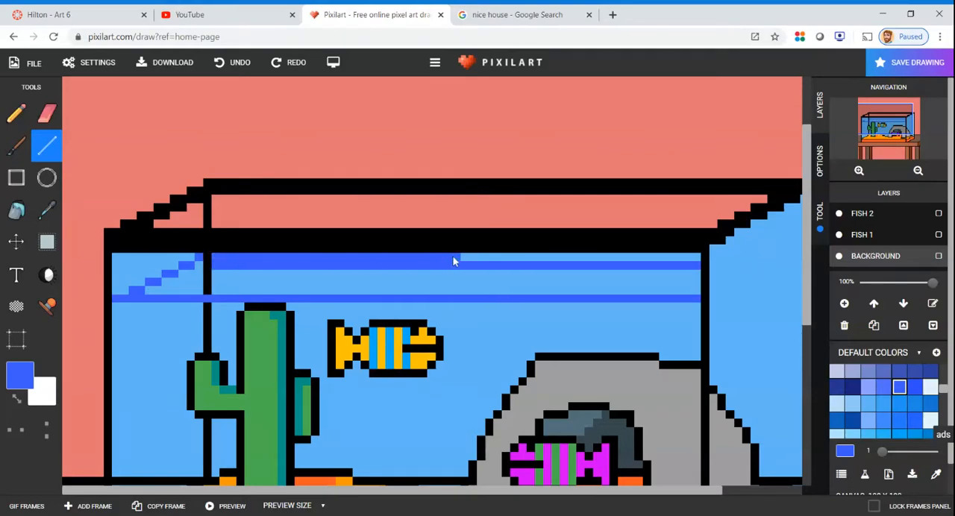
pyautogui.moveTo(650, 268); pyautogui.dragTo(700, 258)
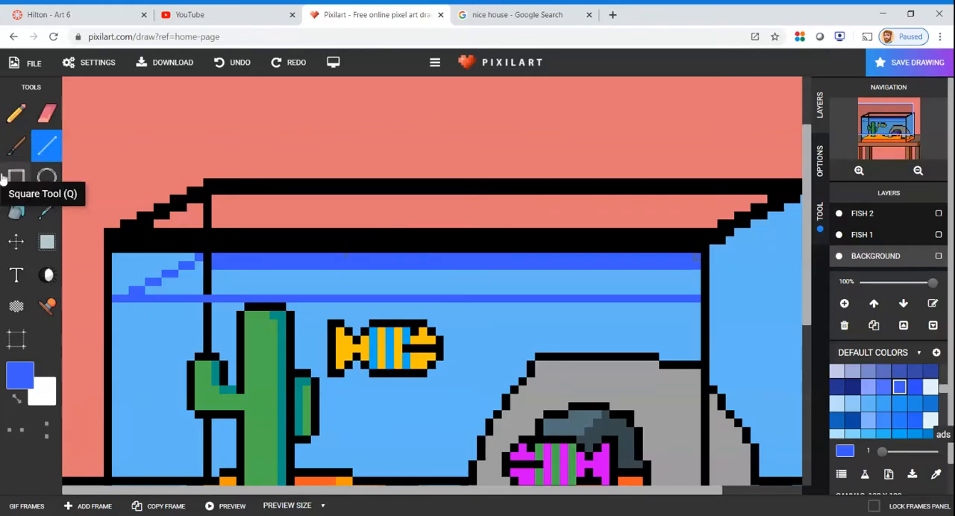
# Thin the back waterline by covering its lower pixel row with light blue sampled from the water
pyautogui.click(60, 214)
pyautogui.click(314, 276)
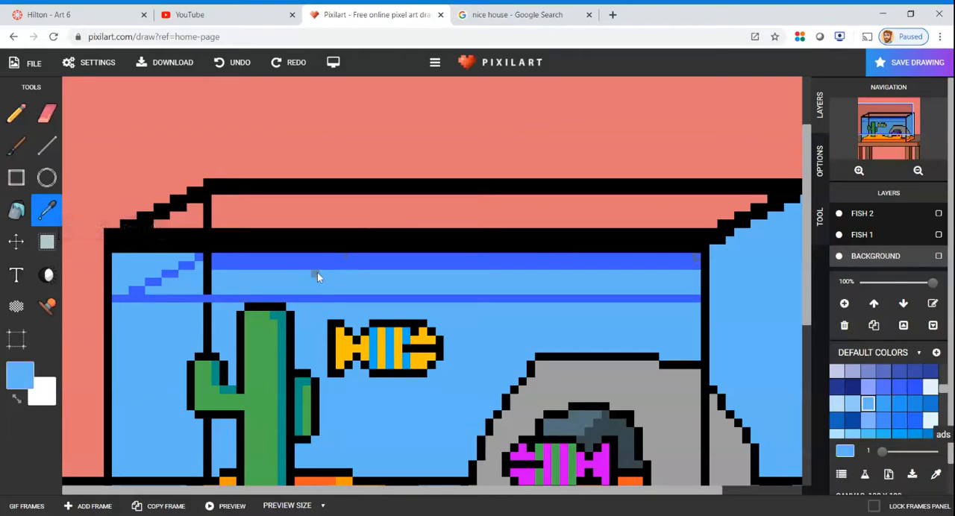
pyautogui.moveTo(212, 262)
pyautogui.mouseDown()
pyautogui.moveTo(469, 255)
pyautogui.moveTo(526, 279)
pyautogui.moveTo(701, 267)
pyautogui.mouseUp()
# Sample the darker blue and extend the back waterline and a connecting diagonal across the tank's right side pane
pyautogui.scroll(1, 685, 296)
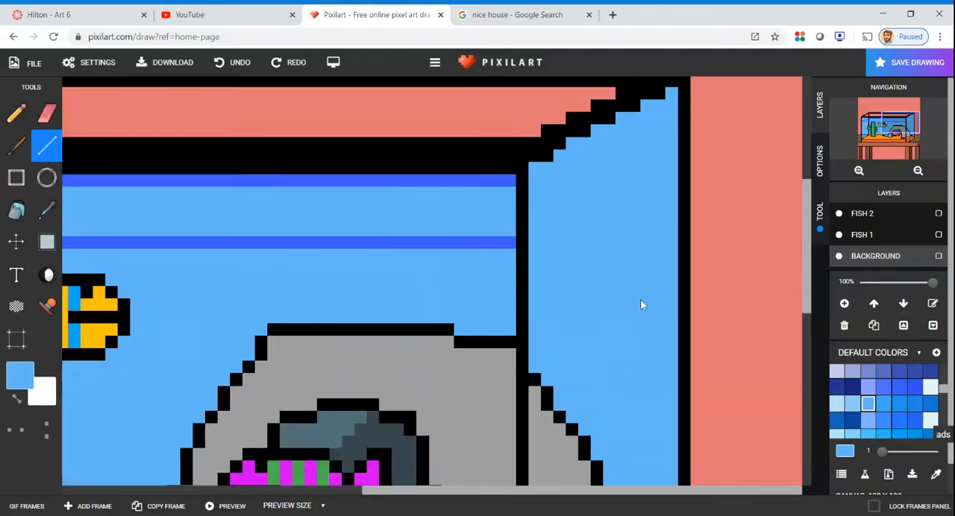
pyautogui.scroll(-2, 640, 298)
pyautogui.scroll(1, 584, 260)
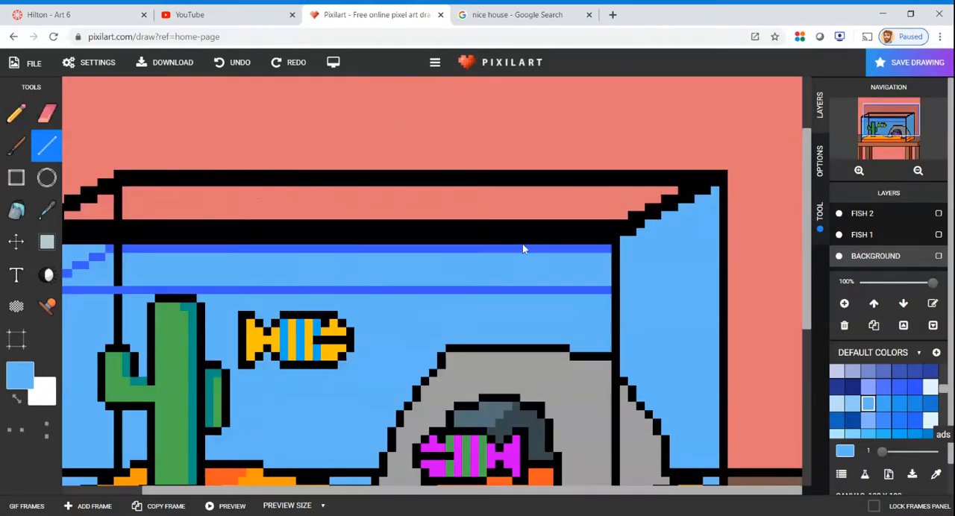
pyautogui.click(47, 216)
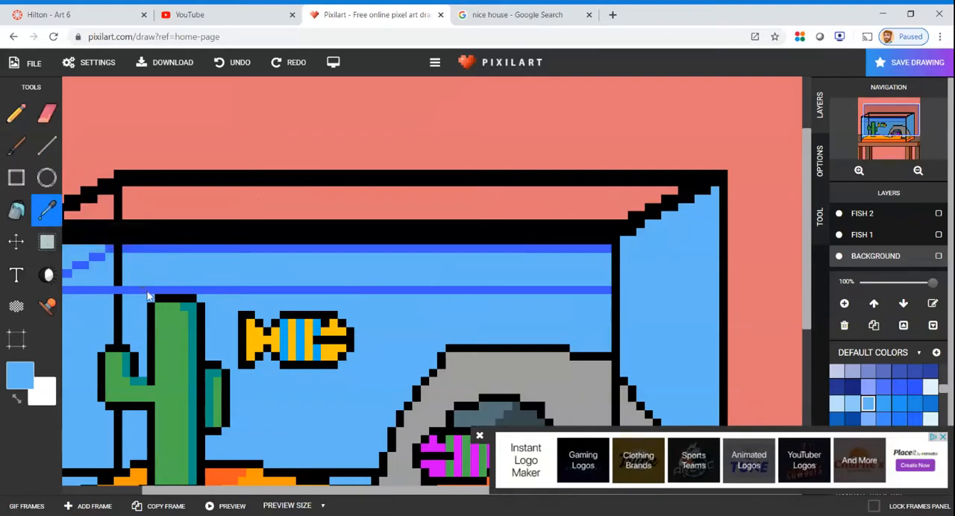
pyautogui.click(151, 290)
pyautogui.click(479, 436)
pyautogui.press('l')
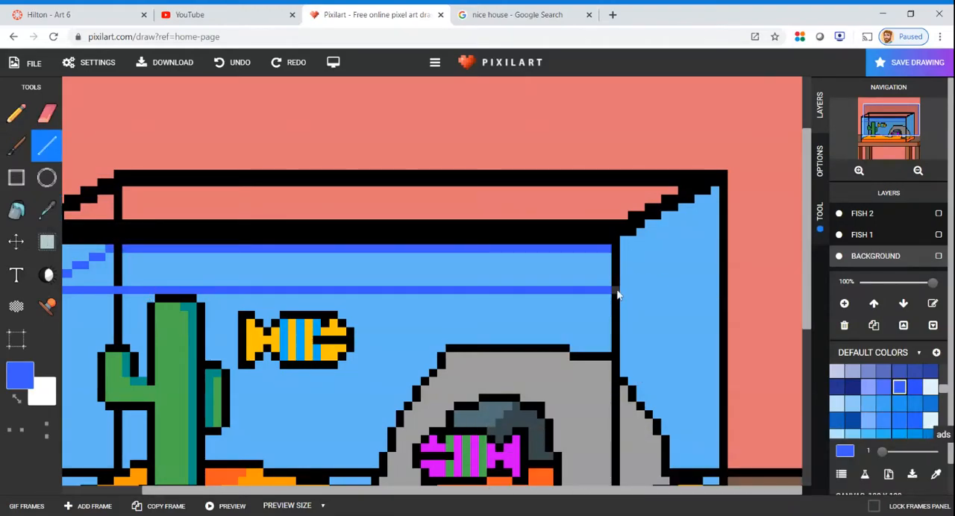
pyautogui.click(715, 249)
pyautogui.moveTo(625, 248); pyautogui.dragTo(704, 240)
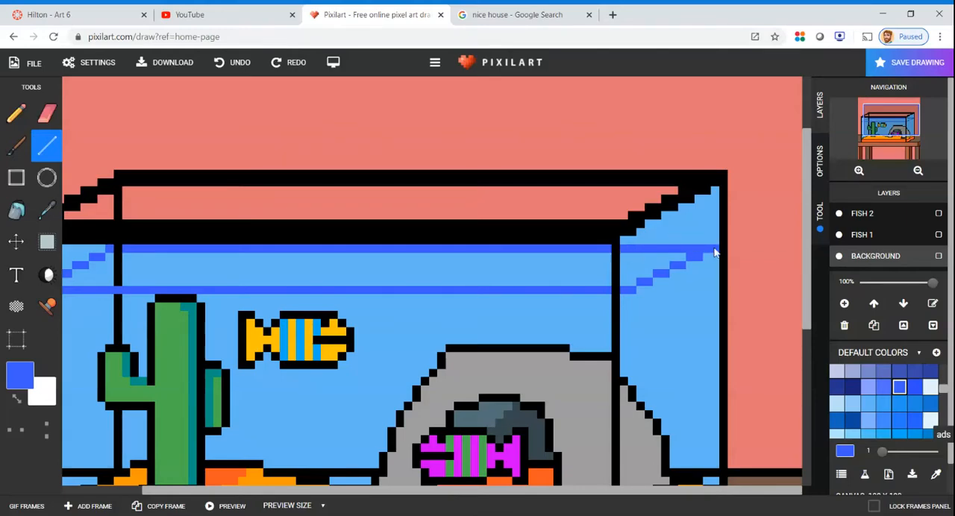
# Fill the area above the water surface at the tank's left corner with the pink sampled from the wall
pyautogui.scroll(1, 679, 288)
pyautogui.scroll(-2, 679, 287)
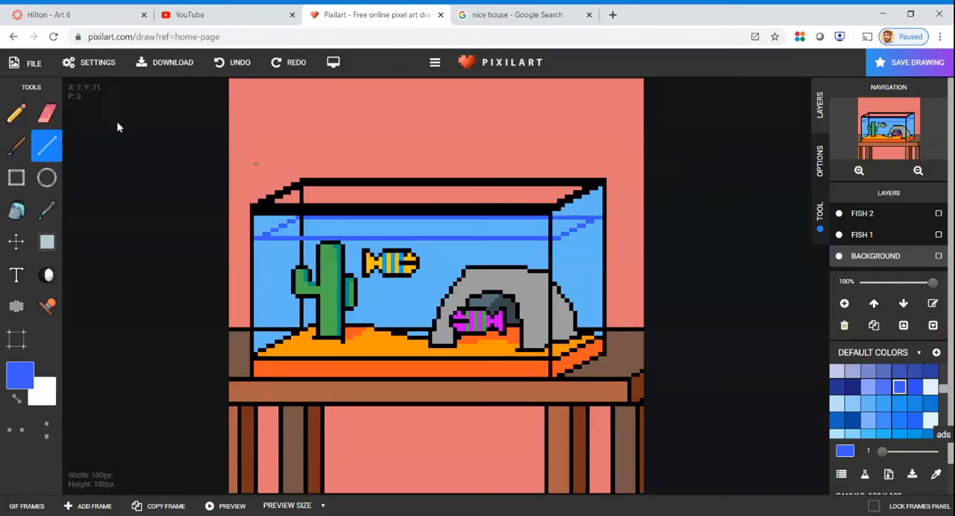
pyautogui.click(47, 211)
pyautogui.click(356, 130)
pyautogui.click(17, 210)
pyautogui.click(285, 222)
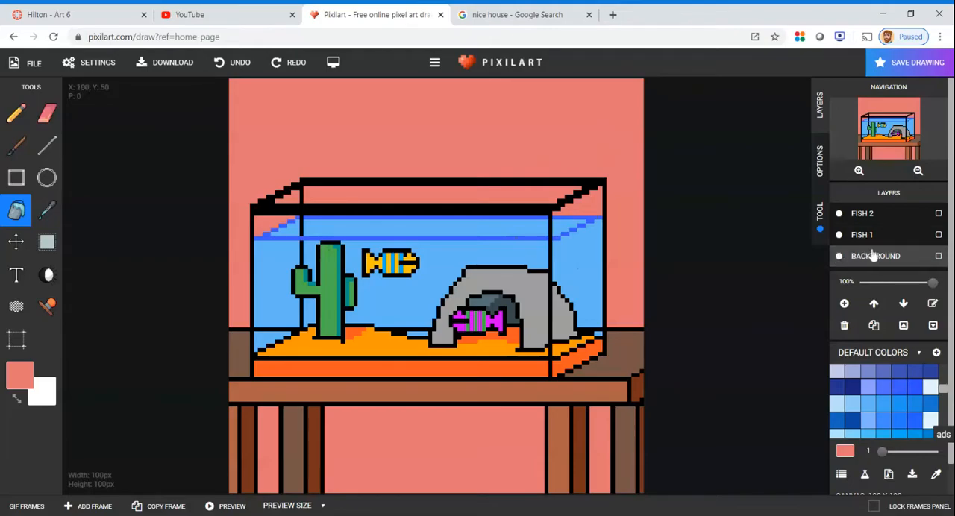
# Hide and show the Background layer to check which parts of the drawing it holds
pyautogui.click(840, 256)
pyautogui.click(839, 257)
pyautogui.click(839, 256)
pyautogui.click(839, 257)
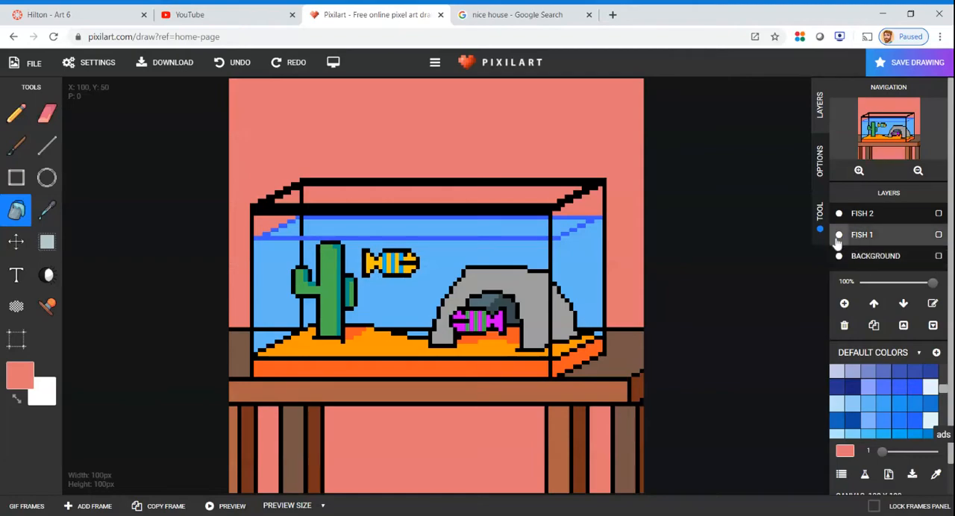
# Hide and show the Fish 1 layer to check which fish it holds
pyautogui.click(838, 235)
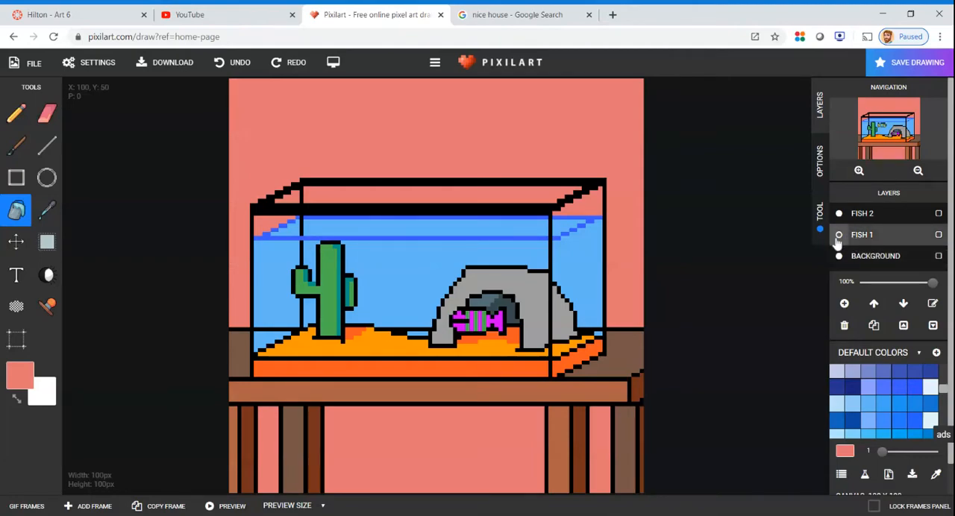
pyautogui.click(839, 235)
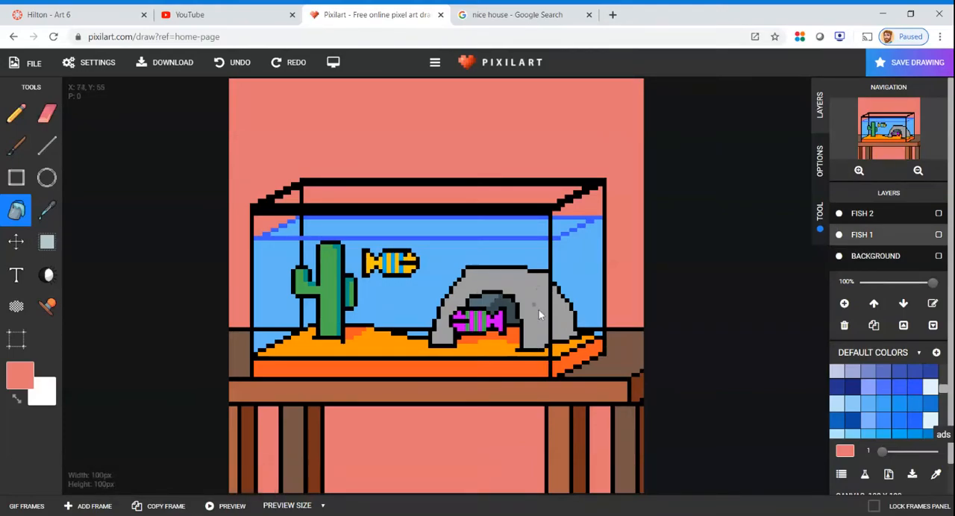
pyautogui.click(25, 506)
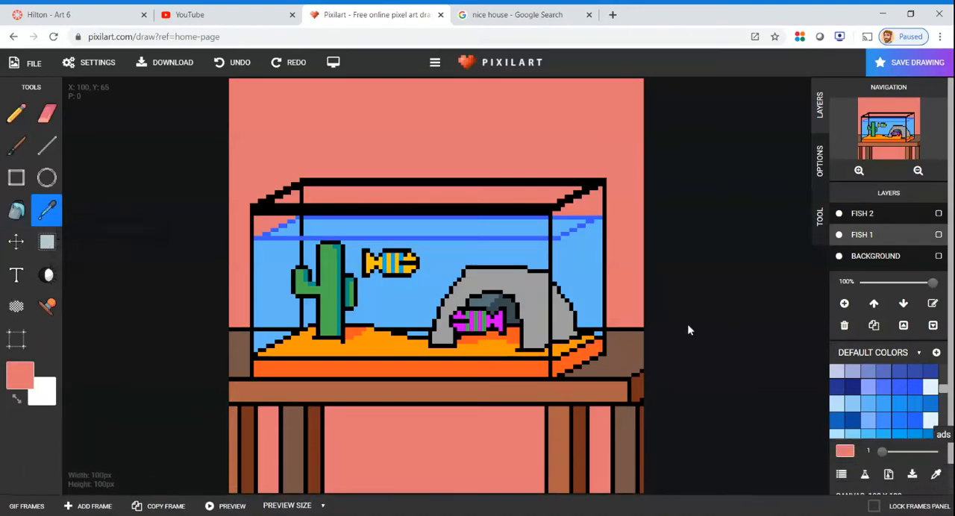
# Sample the rock's grey, make the Background layer active and mix a darker purplish grey for the rock's shadows
pyautogui.scroll(2, 571, 328)
pyautogui.scroll(1, 662, 261)
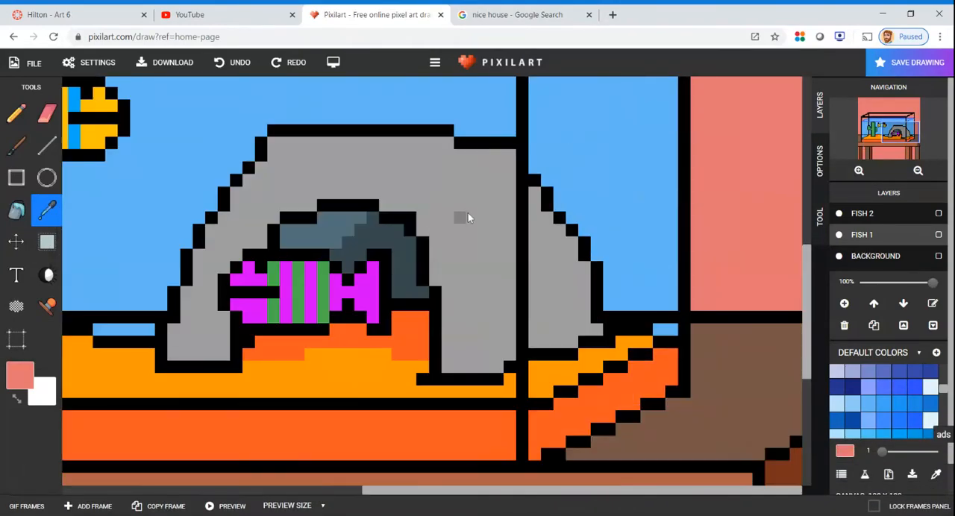
pyautogui.click(471, 192)
pyautogui.click(46, 144)
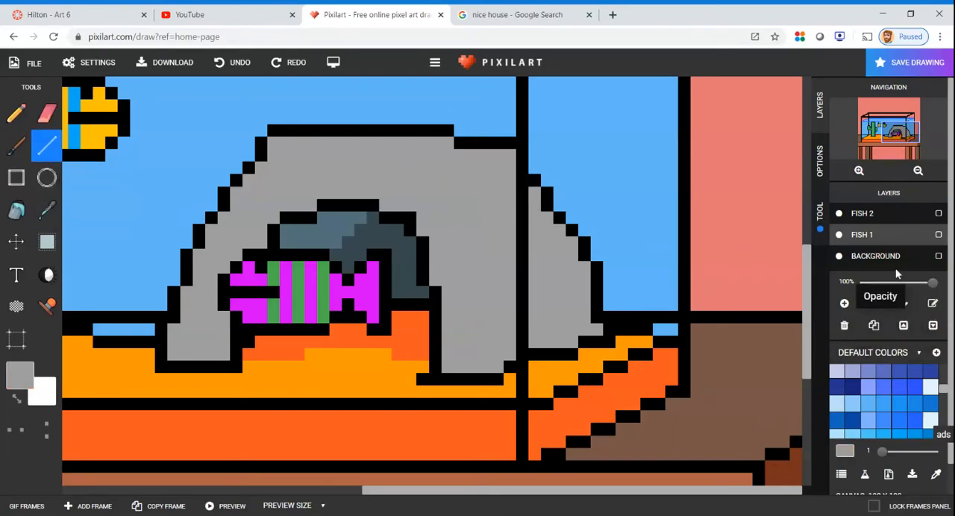
pyautogui.click(870, 254)
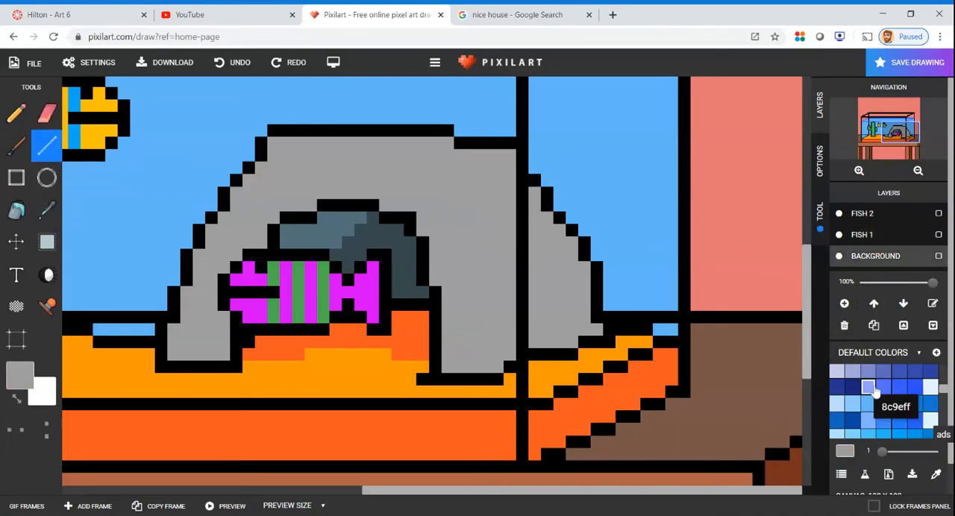
pyautogui.click(845, 451)
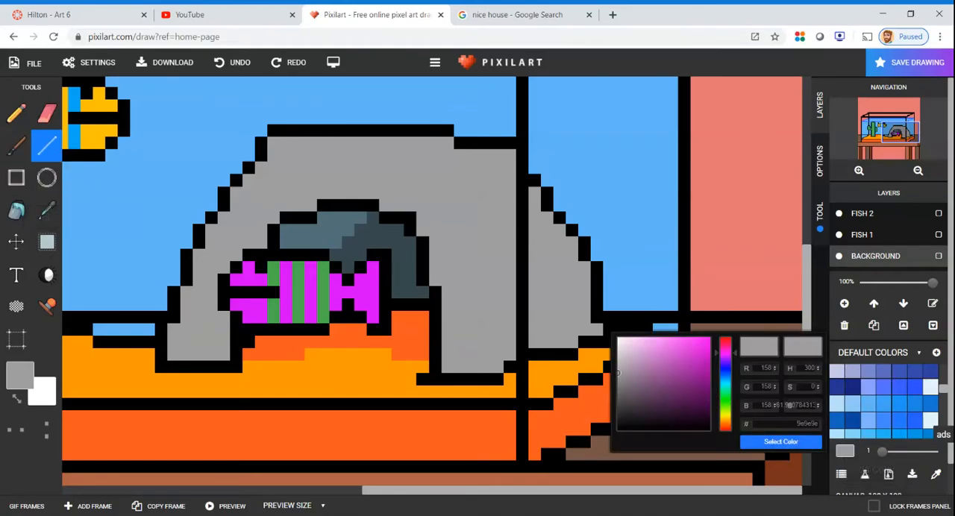
pyautogui.click(780, 442)
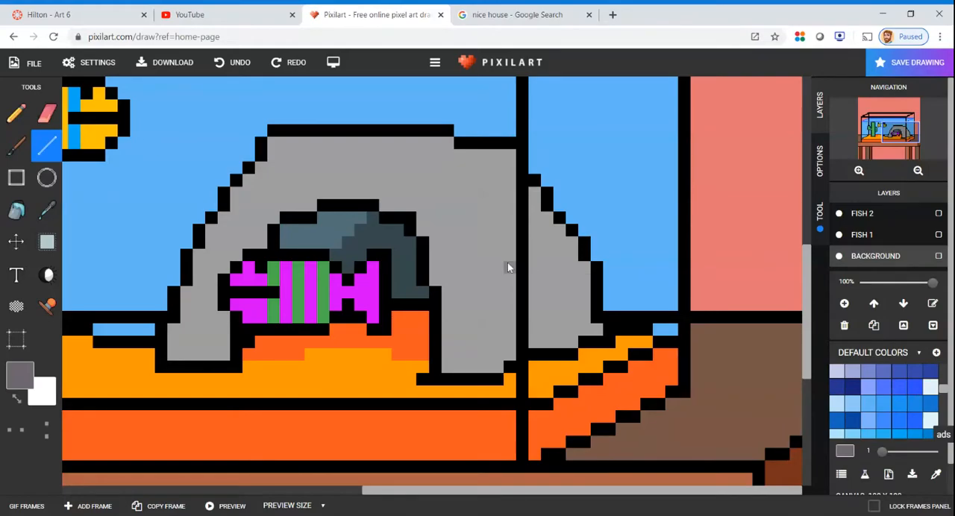
# Draw a stepped shadow edge down the rock arch's right leg and fill the areas right of it with the darker grey
pyautogui.moveTo(488, 171)
pyautogui.mouseDown()
pyautogui.moveTo(498, 258)
pyautogui.moveTo(490, 290)
pyautogui.mouseUp()
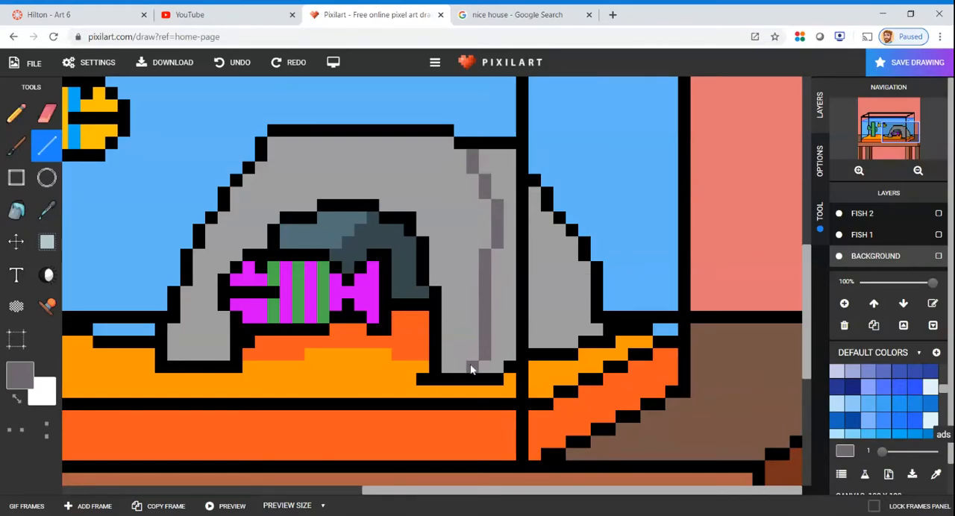
pyautogui.click(16, 211)
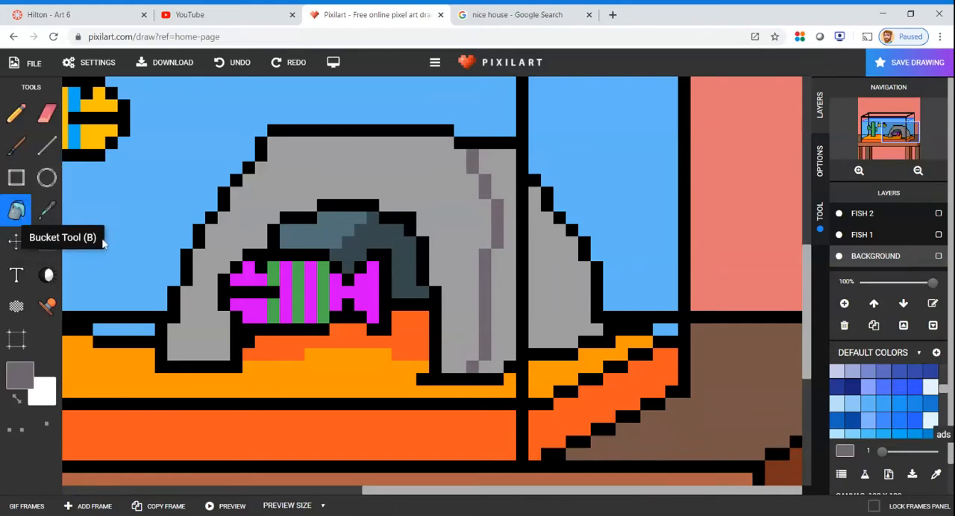
pyautogui.click(536, 295)
pyautogui.click(513, 305)
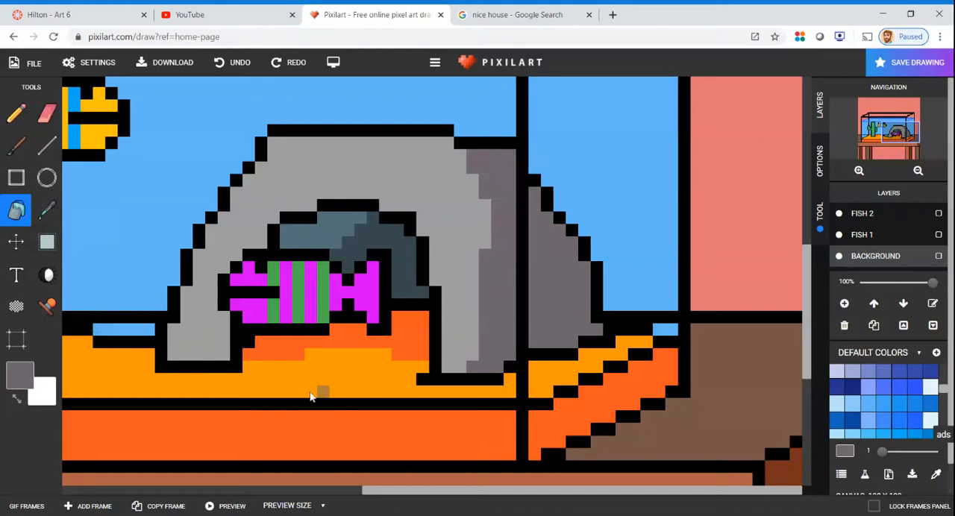
# Outline a shadow along the inner edge of the arch's left leg and fill the enclosed areas with the darker grey
pyautogui.click(46, 145)
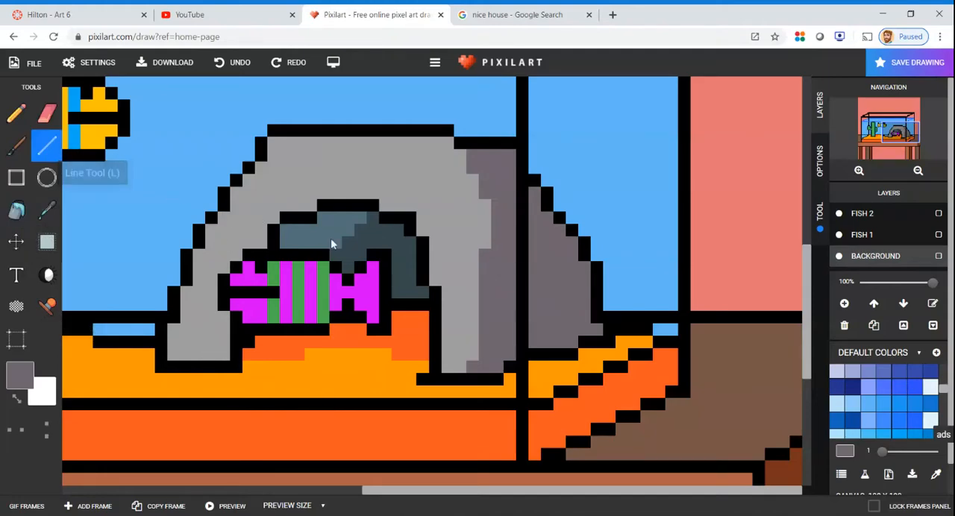
pyautogui.moveTo(310, 206); pyautogui.dragTo(214, 300)
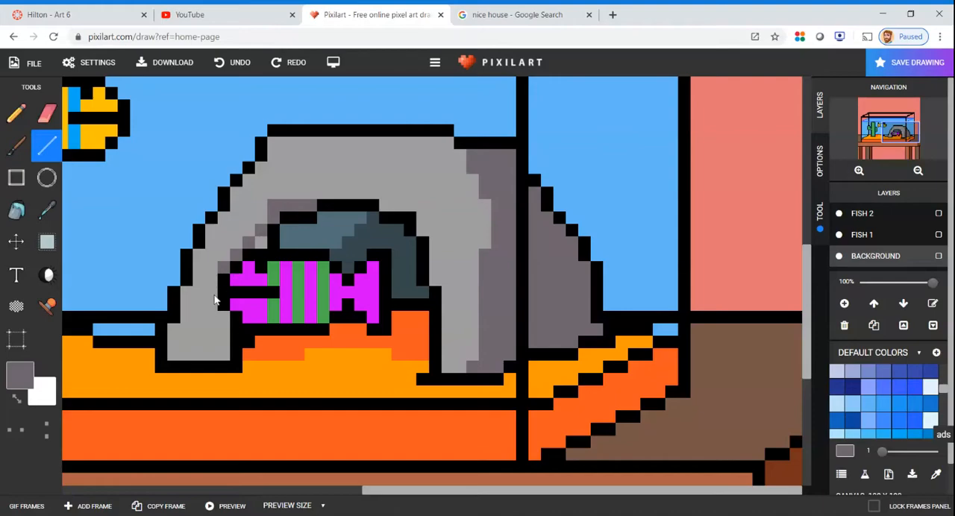
pyautogui.click(17, 209)
pyautogui.click(262, 244)
pyautogui.click(222, 329)
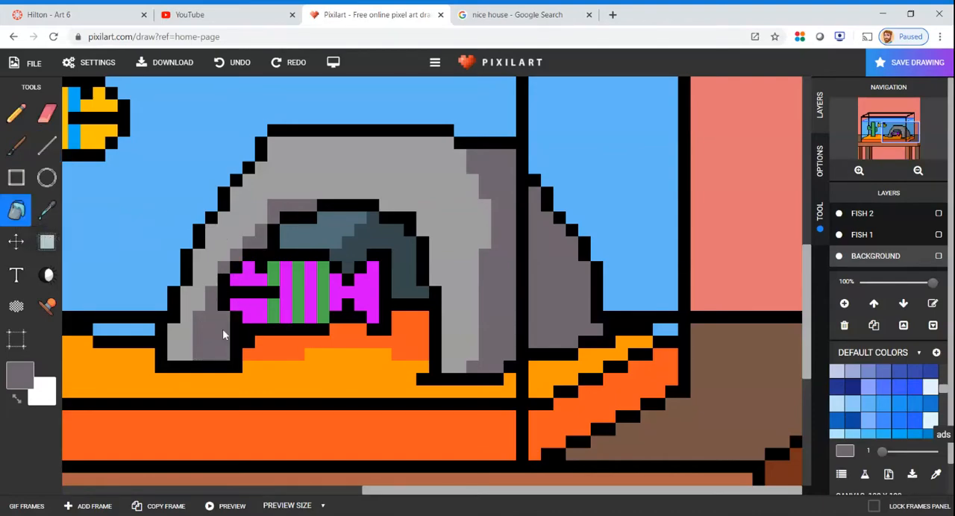
# Hide and show the Fish 1 layer and review the shaded rock in the whole drawing
pyautogui.click(839, 235)
pyautogui.click(838, 235)
pyautogui.scroll(2, 393, 248)
pyautogui.scroll(-3, 395, 253)
pyautogui.scroll(-2, 399, 258)
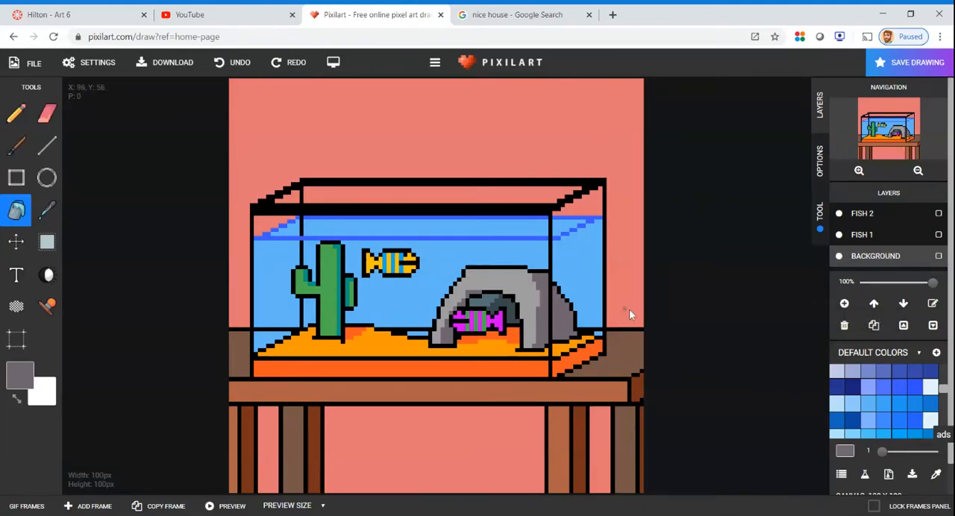
# Show the animation frames and add a second, blank frame after the fish tank drawing
pyautogui.click(27, 506)
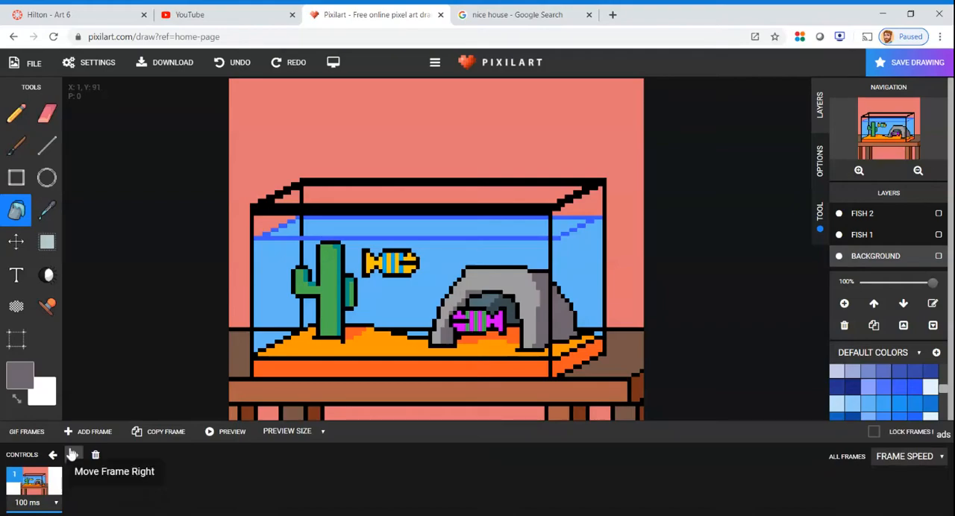
pyautogui.click(69, 431)
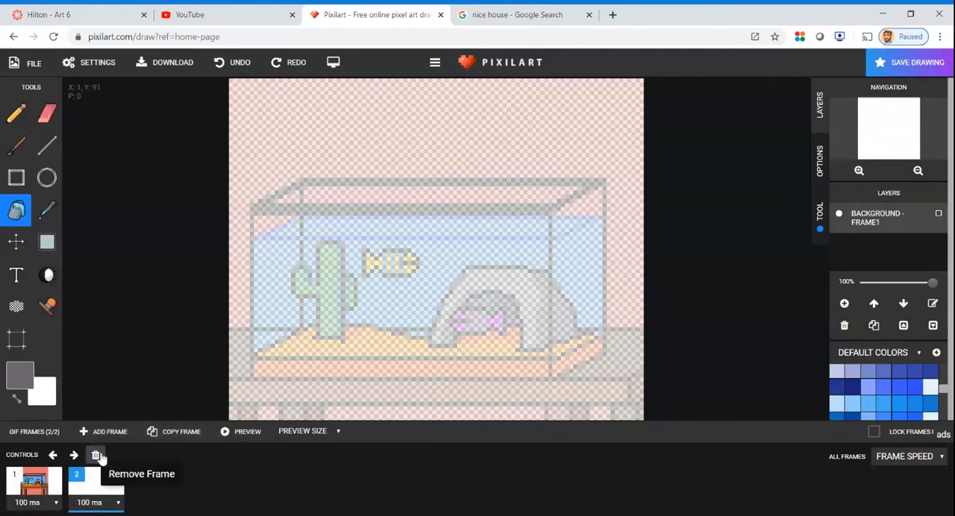
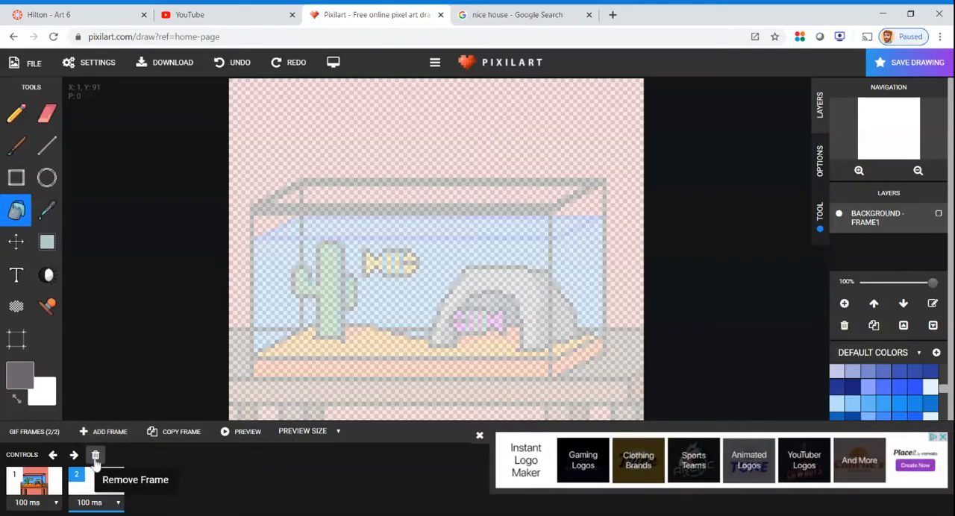
# Remove the blank second frame and add a copy of the fish tank frame in its place
pyautogui.click(96, 455)
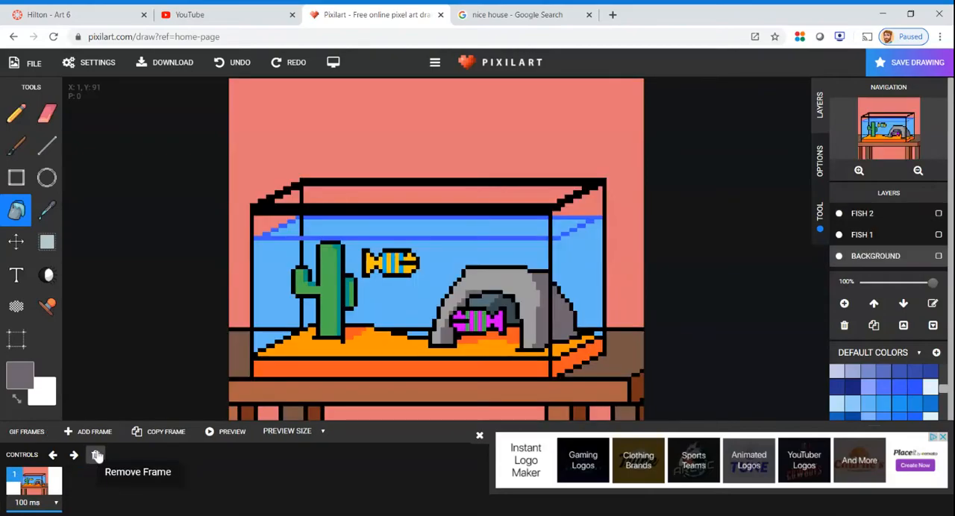
pyautogui.click(480, 436)
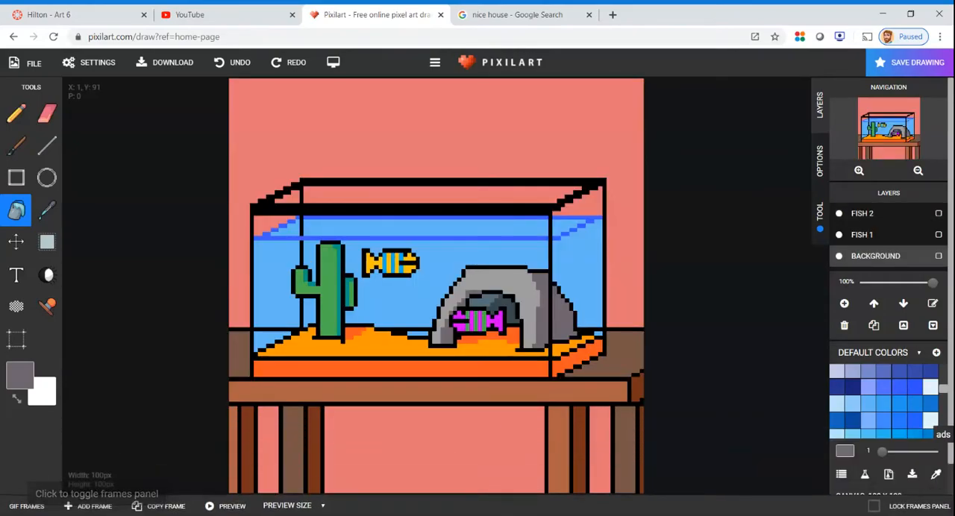
pyautogui.click(12, 507)
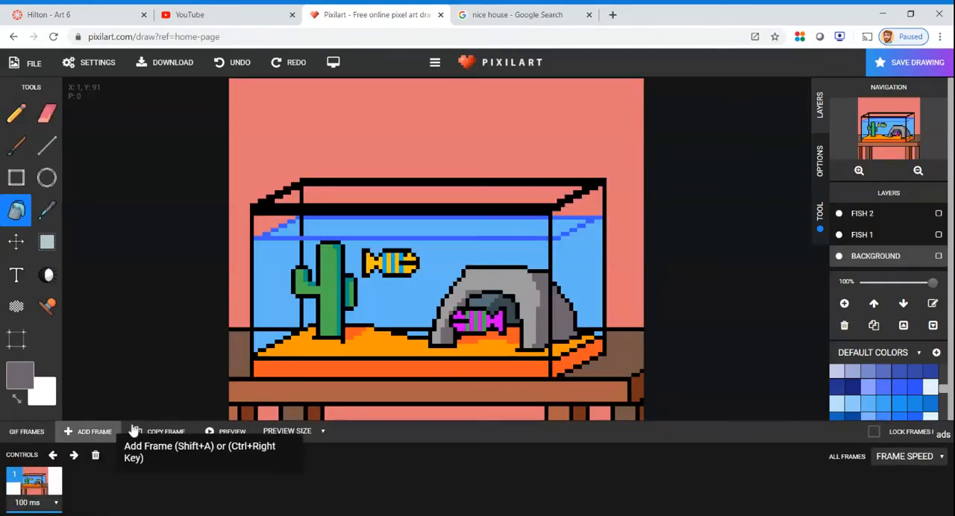
pyautogui.click(149, 432)
pyautogui.click(41, 486)
pyautogui.click(96, 484)
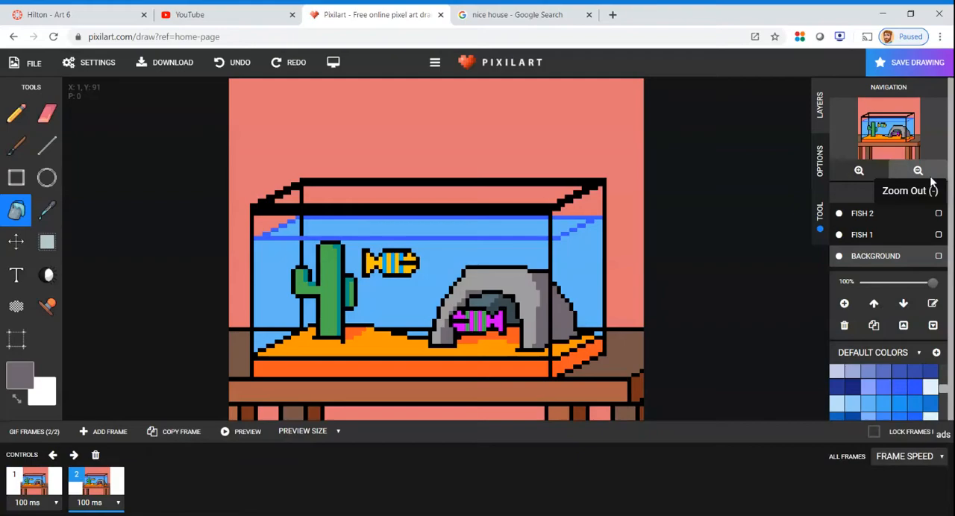
# In frame 2, make the Fish 1 layer active and move the orange striped fish slightly to the right
pyautogui.click(863, 236)
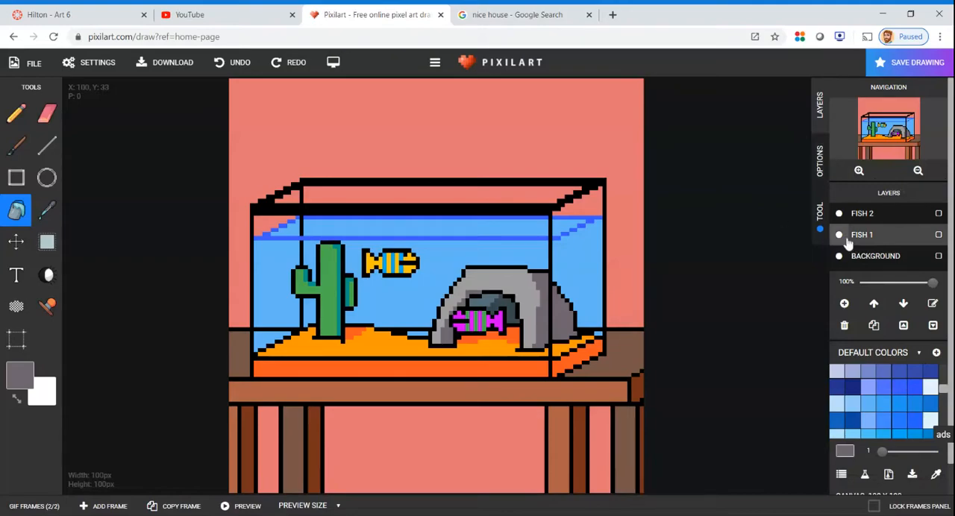
pyautogui.click(839, 235)
pyautogui.click(839, 235)
pyautogui.click(840, 235)
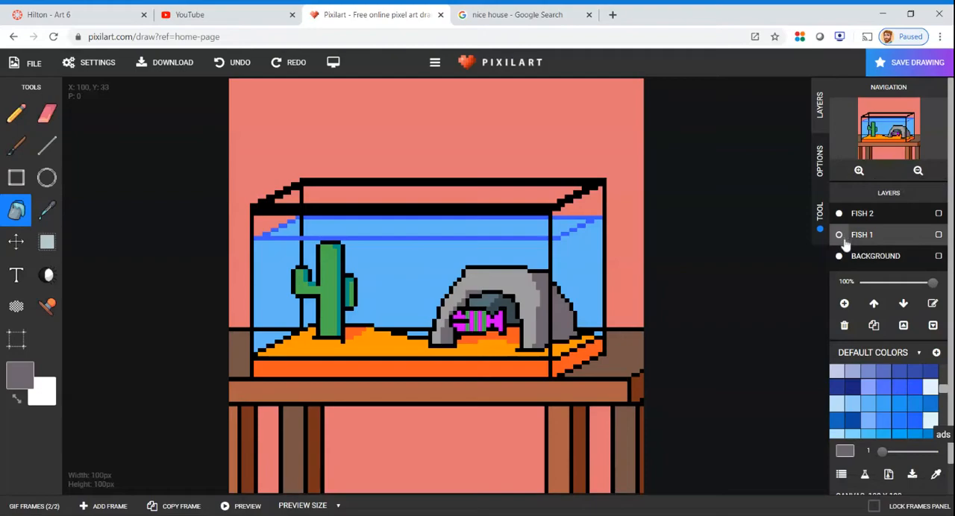
pyautogui.click(838, 235)
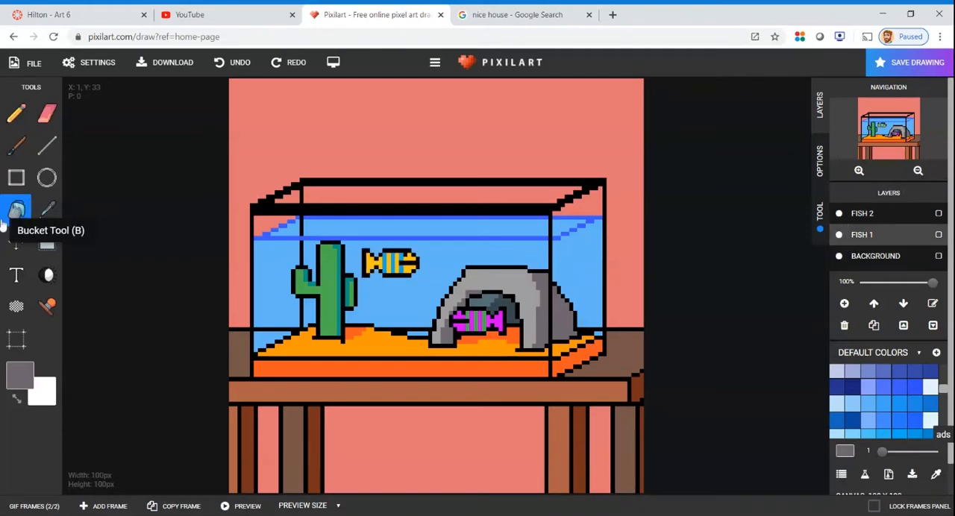
pyautogui.click(16, 241)
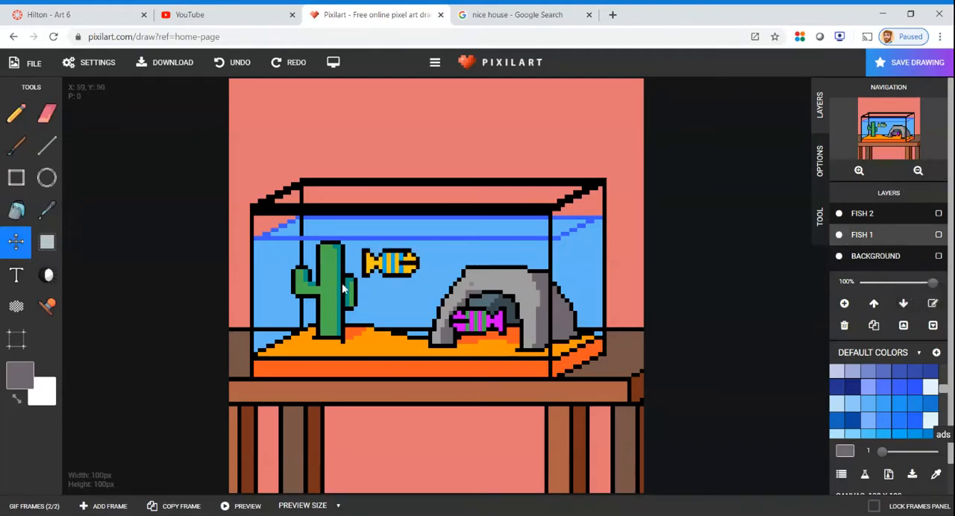
pyautogui.moveTo(404, 268); pyautogui.dragTo(420, 269)
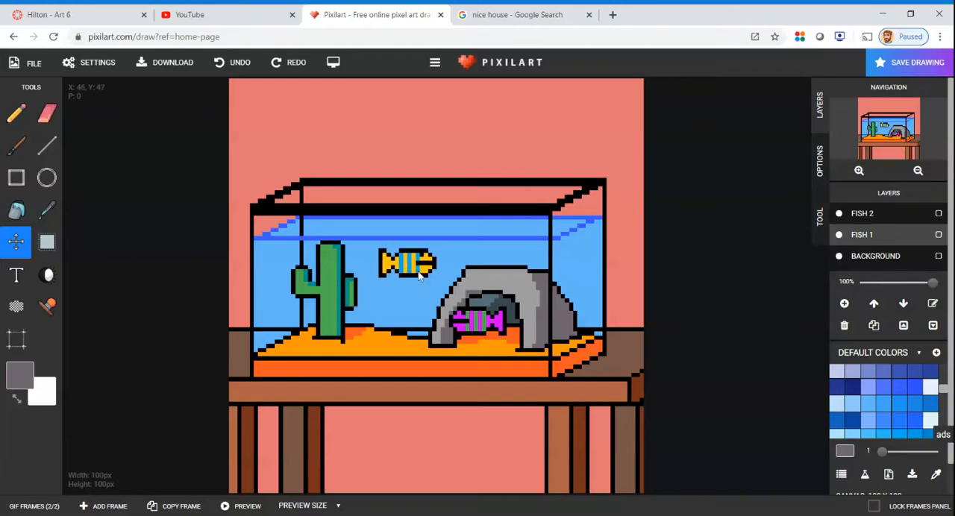
# Add copied frames up to frame 6, moving the orange fish progressively right until it is over the rock arch
pyautogui.click(110, 506)
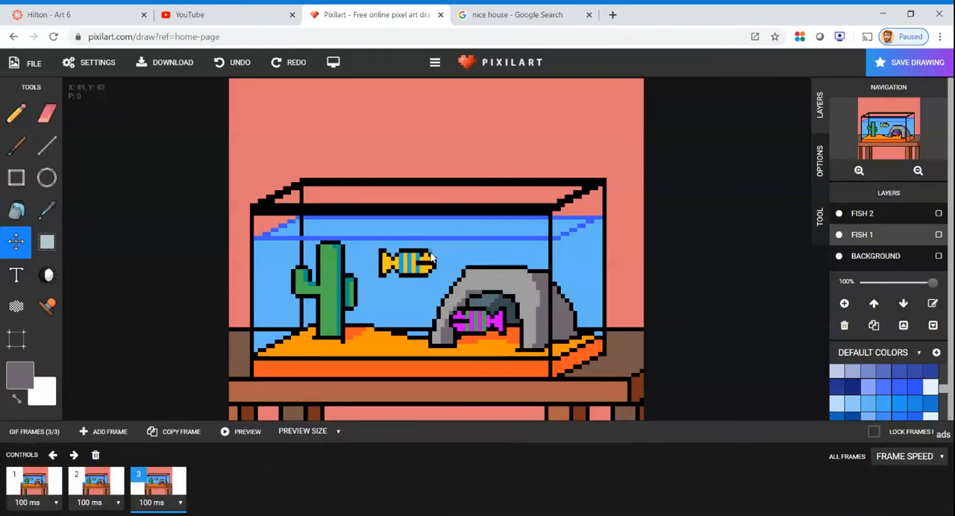
pyautogui.moveTo(409, 262); pyautogui.dragTo(520, 265)
pyautogui.click(175, 446)
pyautogui.click(110, 489)
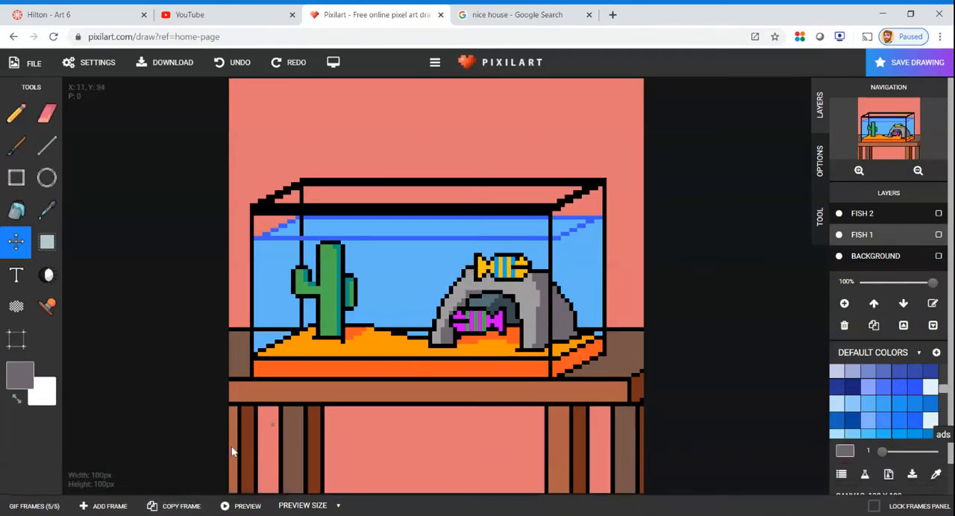
pyautogui.click(181, 506)
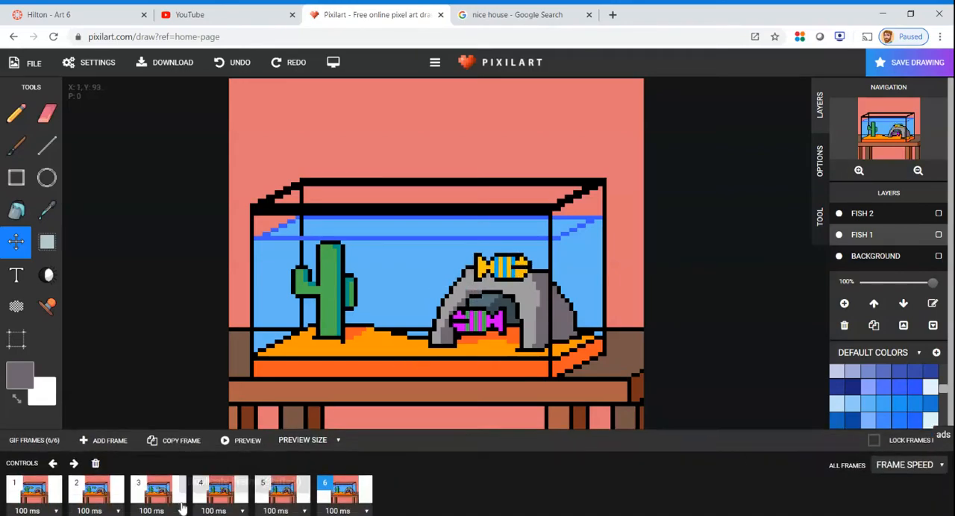
# Check the fish's position in frames 1 to 6 and move it slightly down and right in frame 6
pyautogui.click(46, 481)
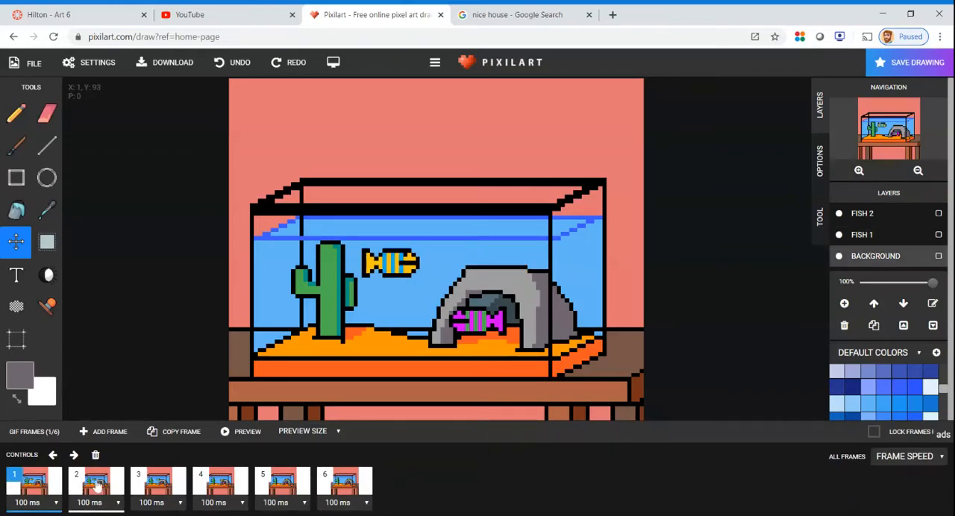
pyautogui.click(97, 485)
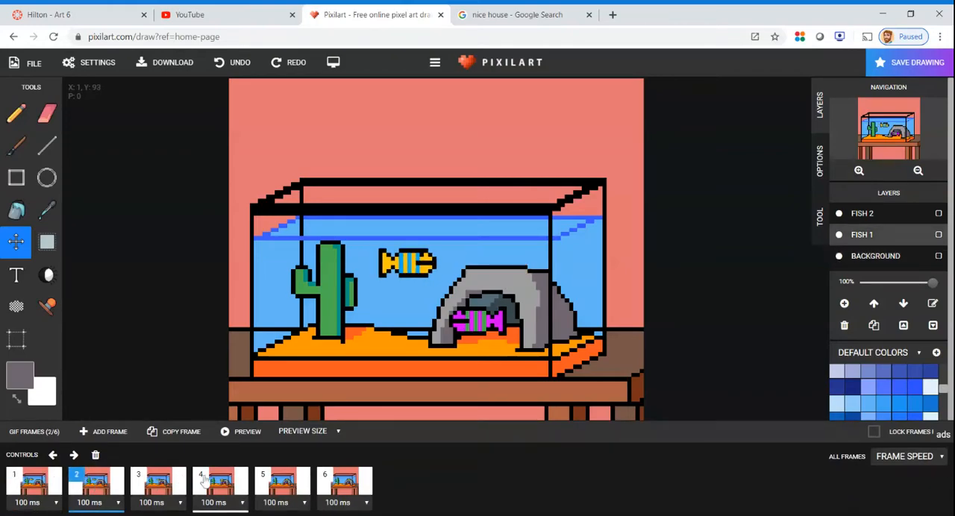
pyautogui.click(165, 492)
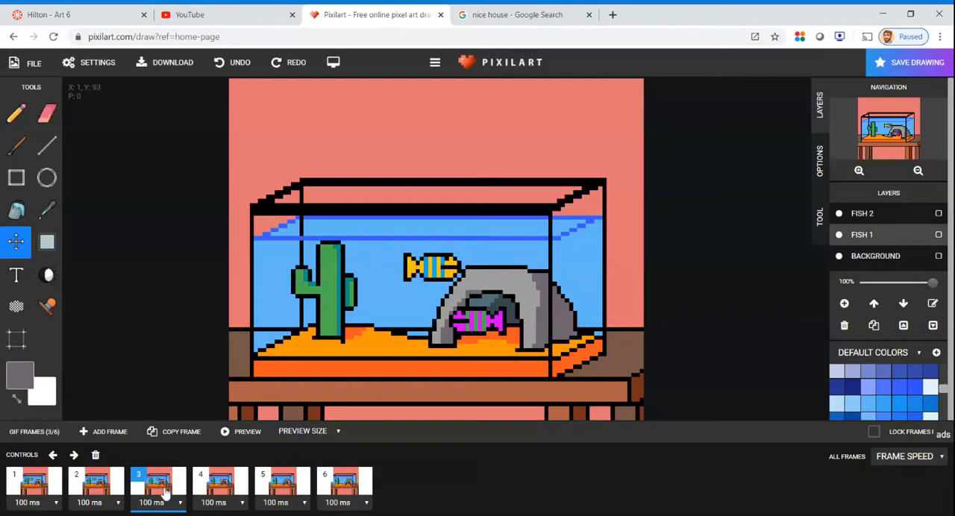
pyautogui.click(212, 490)
pyautogui.click(273, 484)
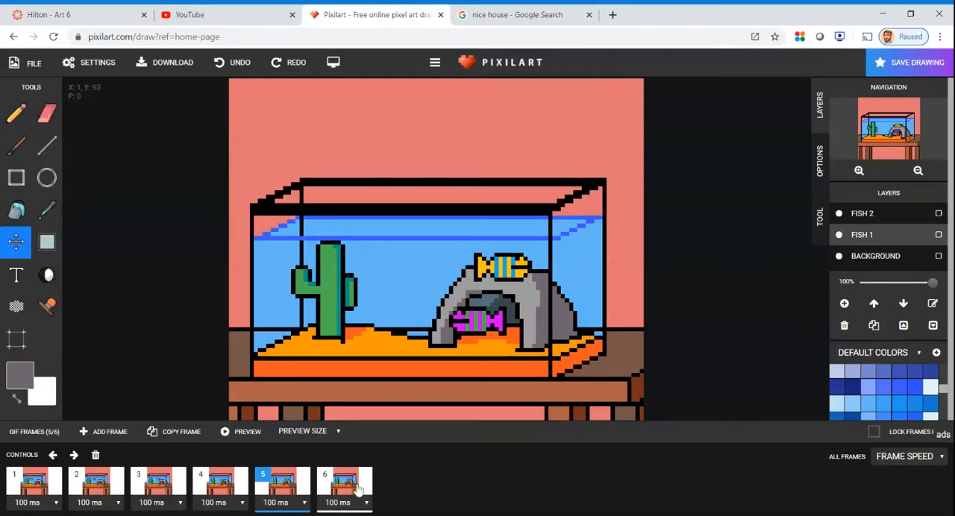
pyautogui.click(332, 485)
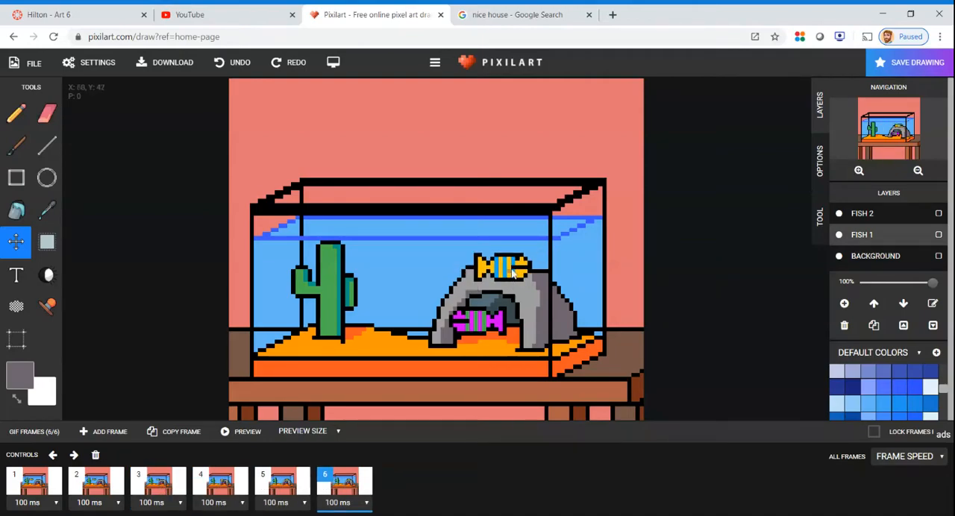
pyautogui.moveTo(514, 273)
pyautogui.mouseDown()
pyautogui.moveTo(548, 276)
pyautogui.moveTo(528, 278)
pyautogui.mouseUp()
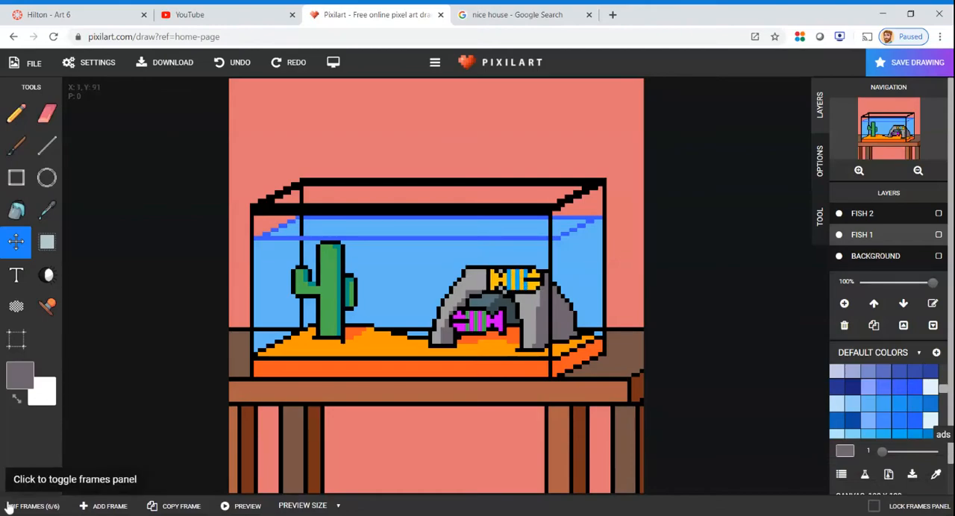
# Go through frames 1 to 6 in order to examine the orange fish's swimming path
pyautogui.click(11, 506)
pyautogui.click(34, 485)
pyautogui.click(114, 484)
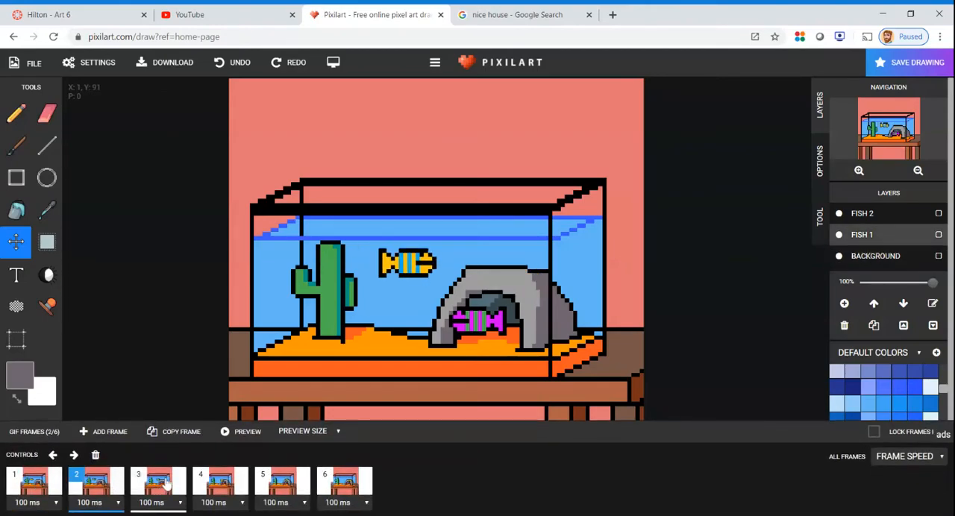
pyautogui.click(166, 485)
pyautogui.click(230, 485)
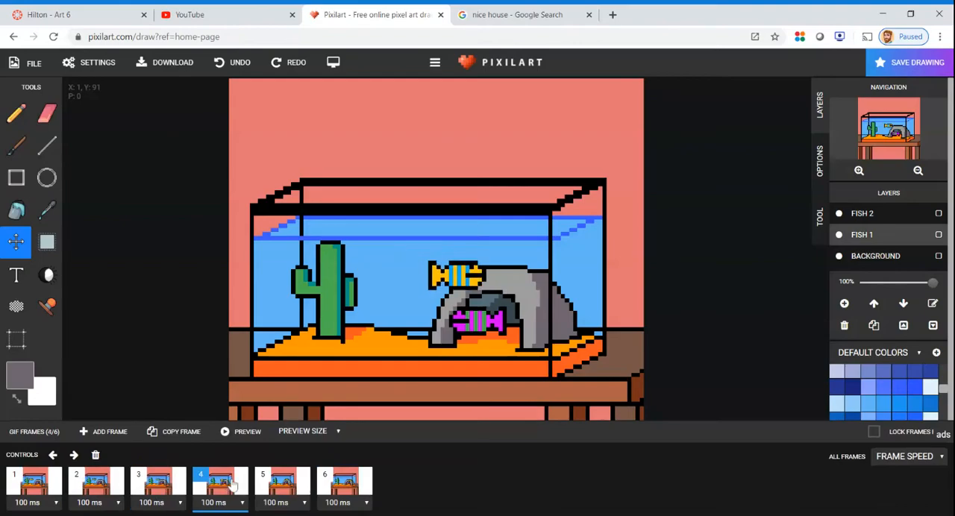
pyautogui.click(301, 483)
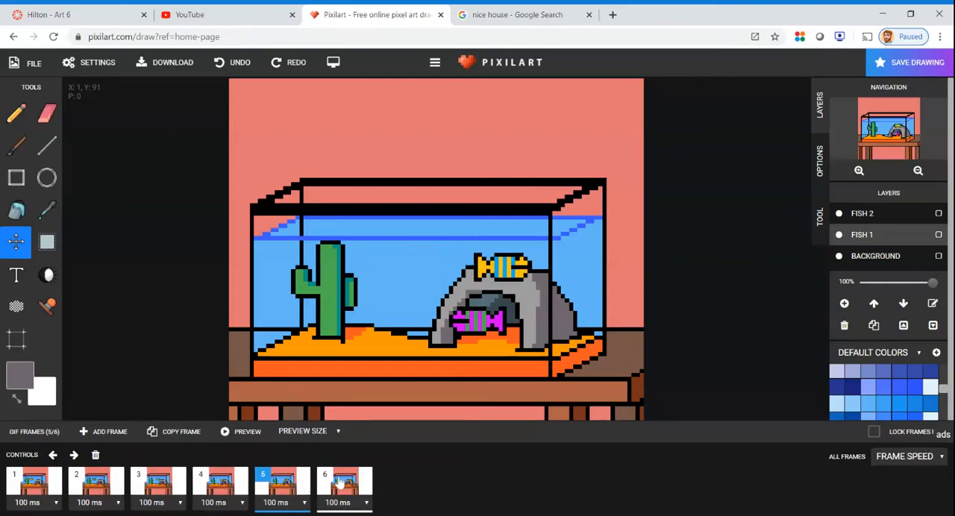
pyautogui.click(345, 485)
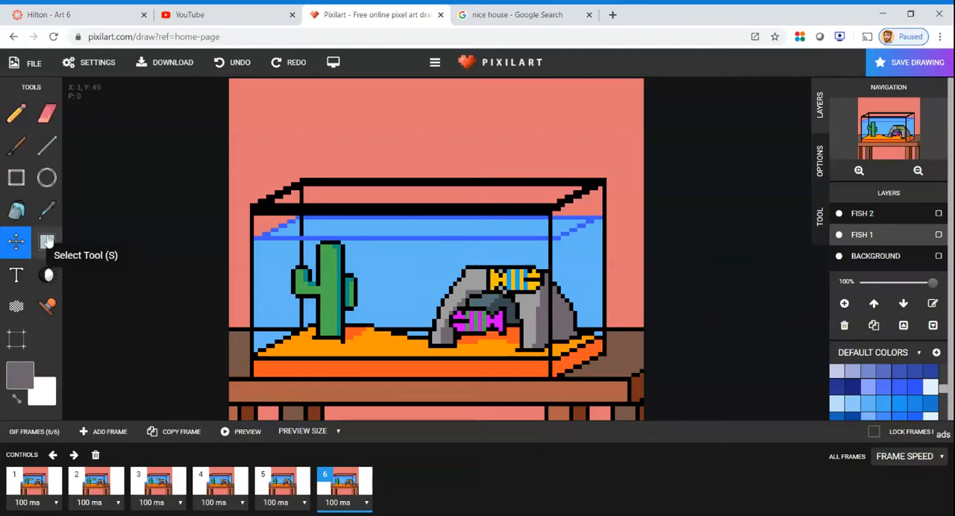
# Copy frame 6 as frame 7 and flip the orange fish horizontally there so it faces left
pyautogui.click(176, 431)
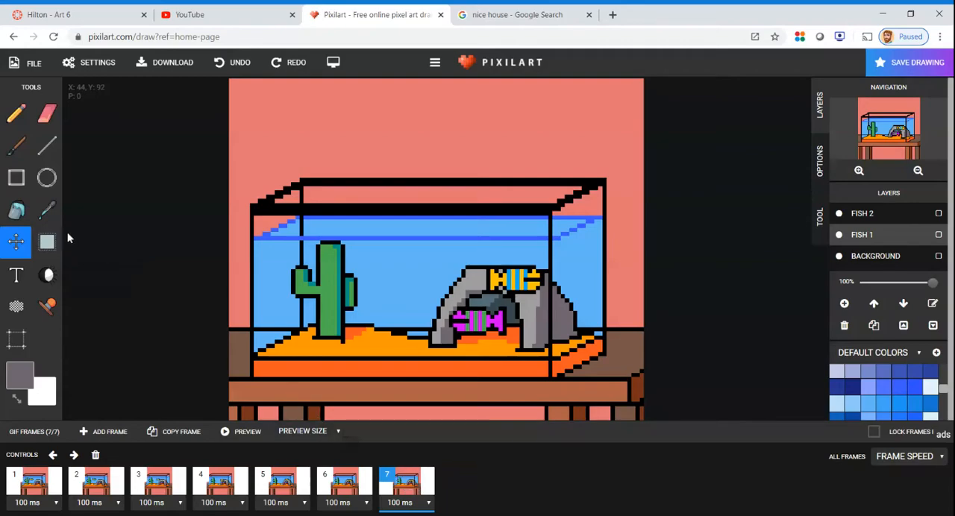
pyautogui.click(46, 241)
pyautogui.moveTo(507, 296); pyautogui.dragTo(544, 299)
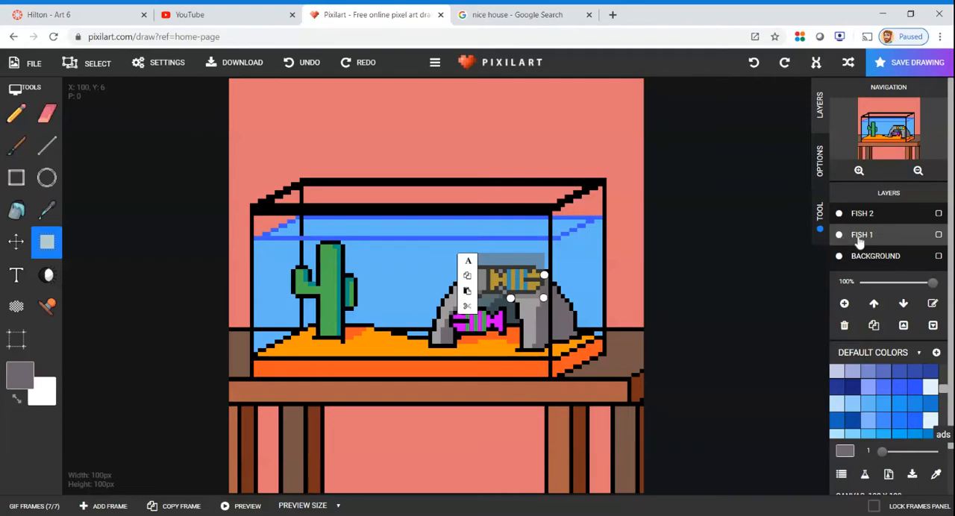
pyautogui.click(816, 68)
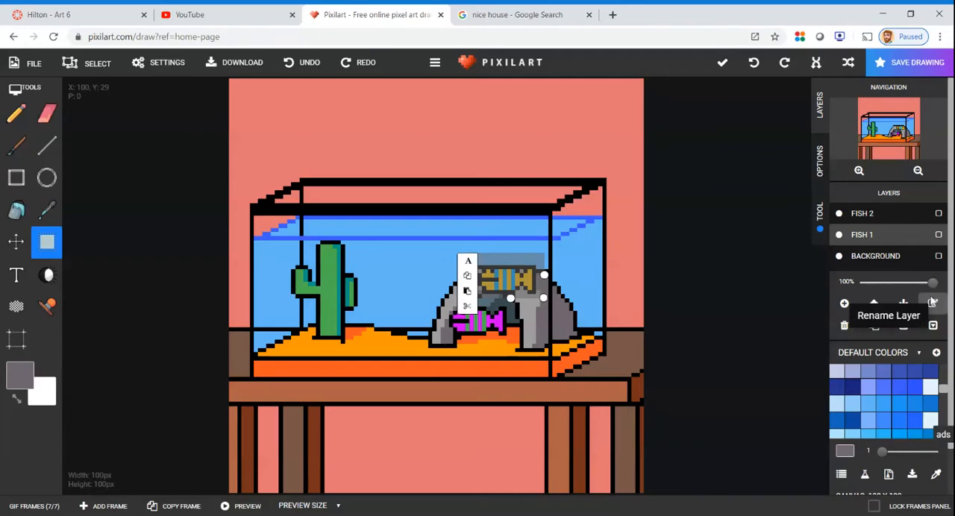
pyautogui.click(932, 303)
pyautogui.click(589, 137)
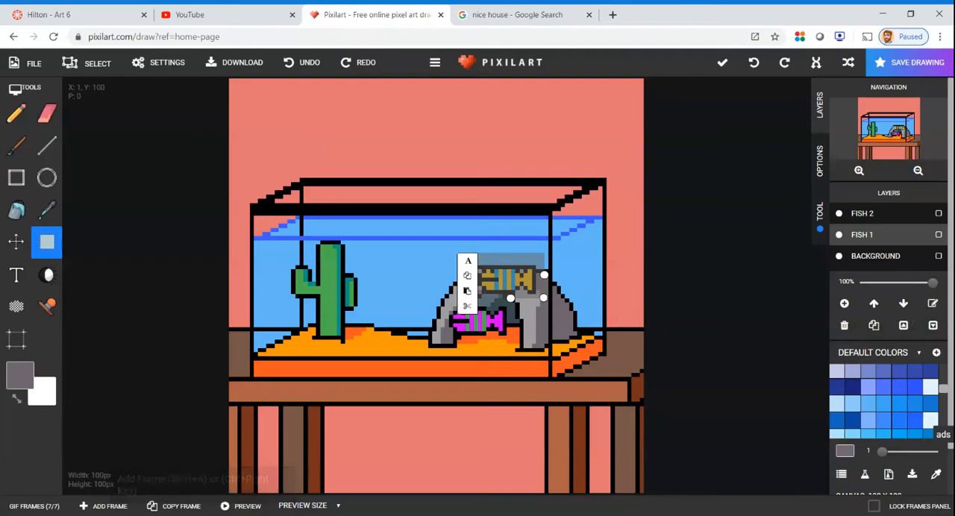
# Add copied frames 8 to 10, moving the flipped orange fish left until it reaches the cactus
pyautogui.click(37, 505)
pyautogui.click(182, 432)
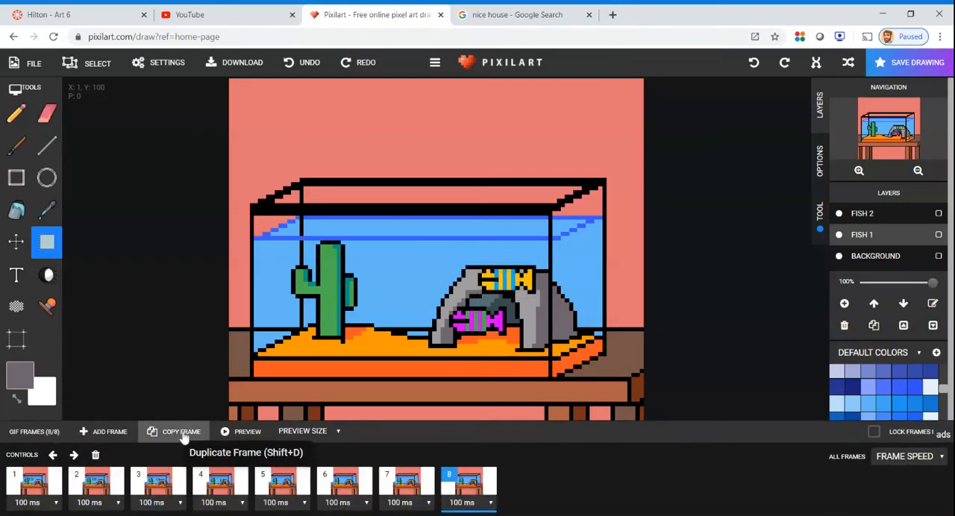
pyautogui.click(16, 241)
pyautogui.moveTo(485, 281); pyautogui.dragTo(384, 279)
pyautogui.click(179, 506)
pyautogui.click(179, 507)
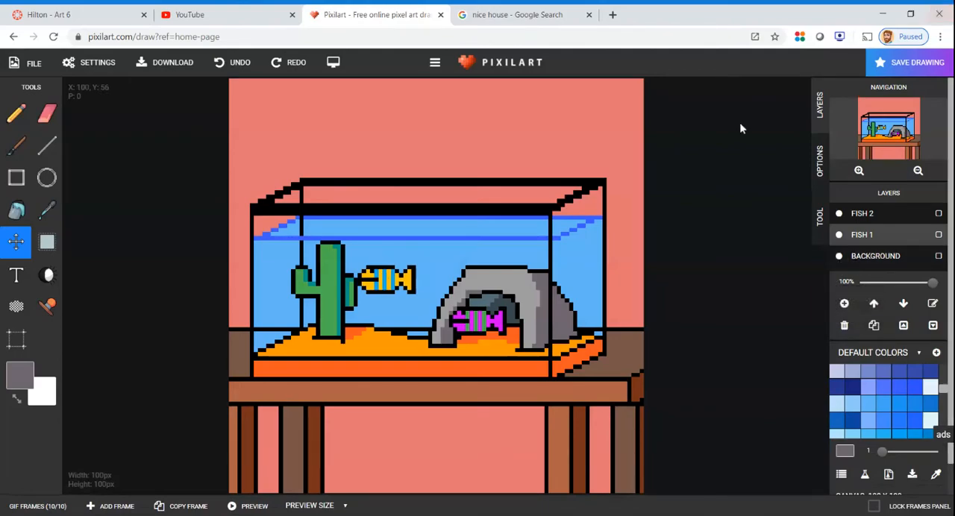
pyautogui.click(176, 506)
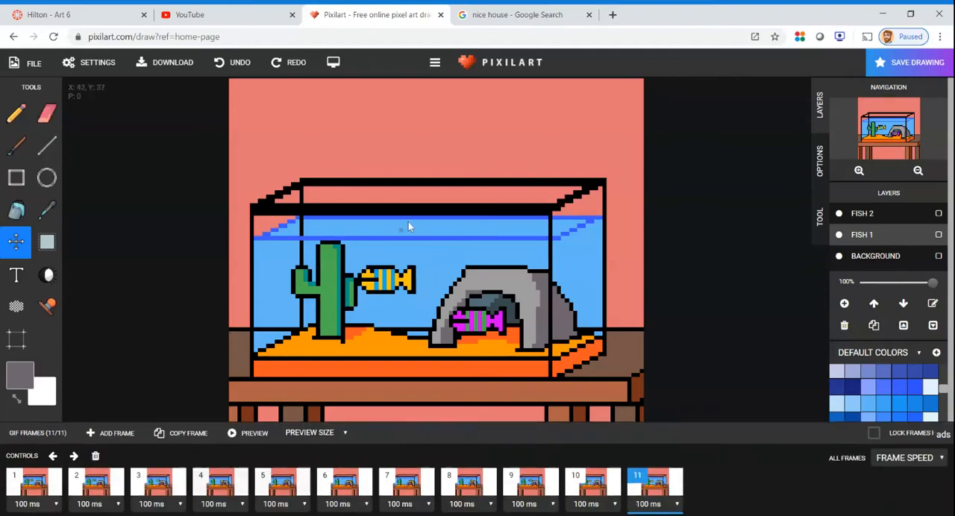
pyautogui.moveTo(379, 291); pyautogui.dragTo(333, 283)
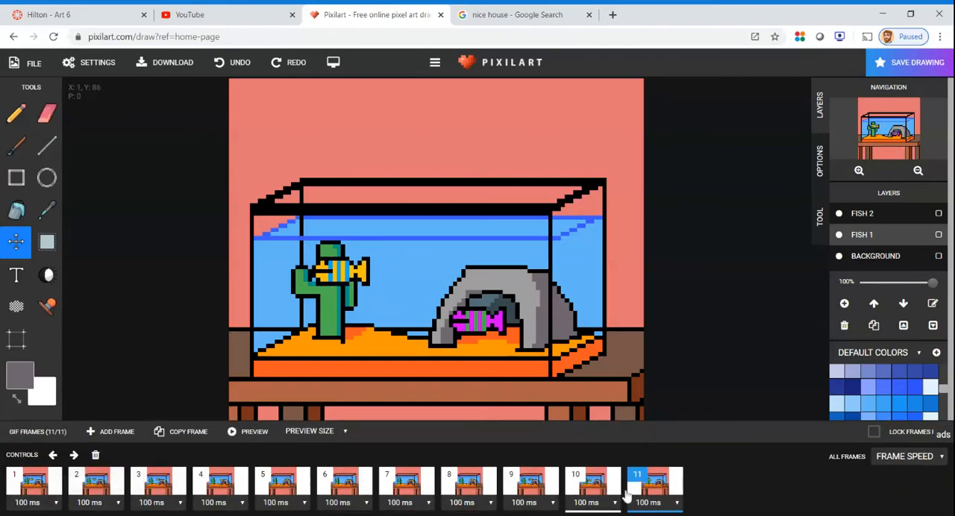
pyautogui.click(35, 485)
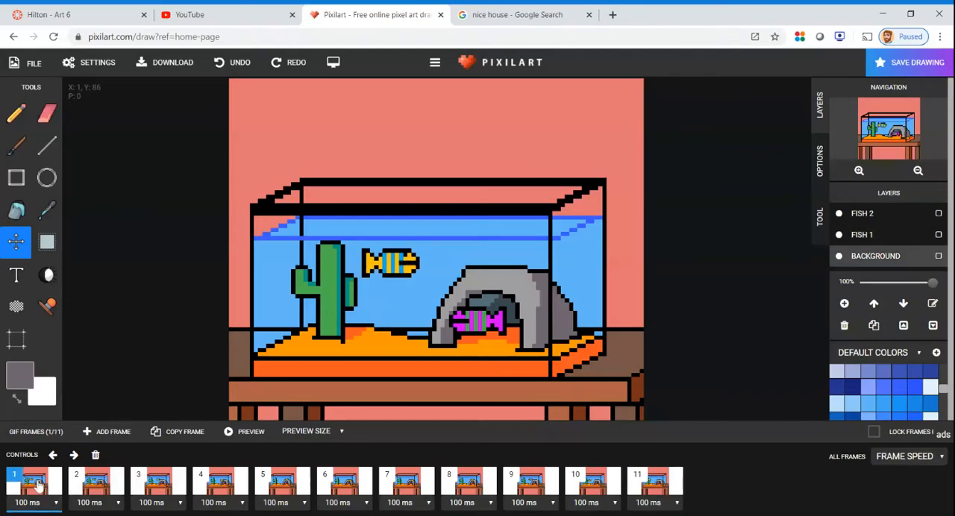
pyautogui.click(664, 488)
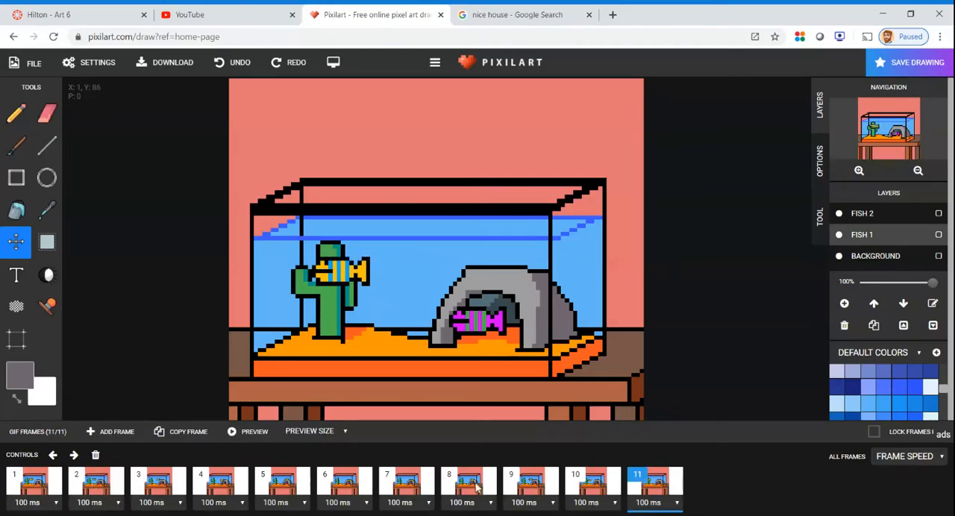
pyautogui.click(94, 455)
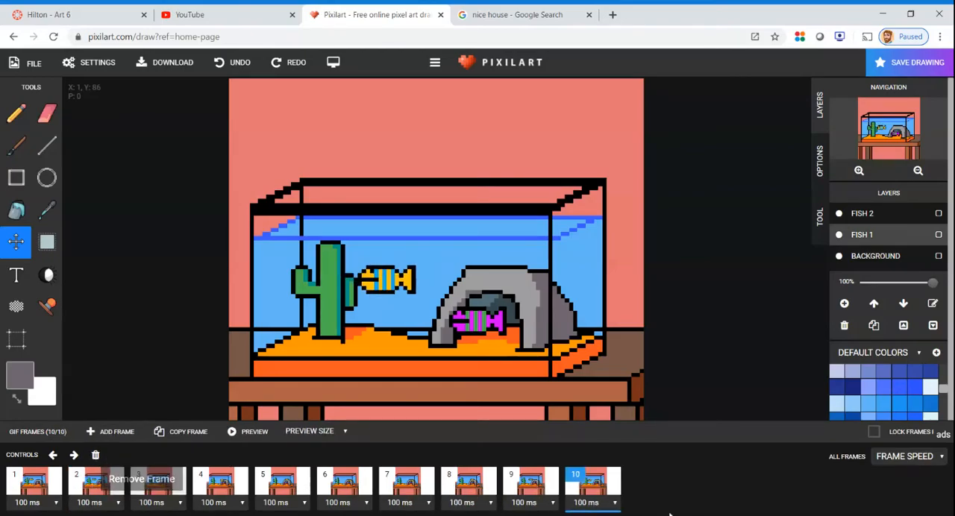
# Preview the fish tank animation and close the preview
pyautogui.click(254, 431)
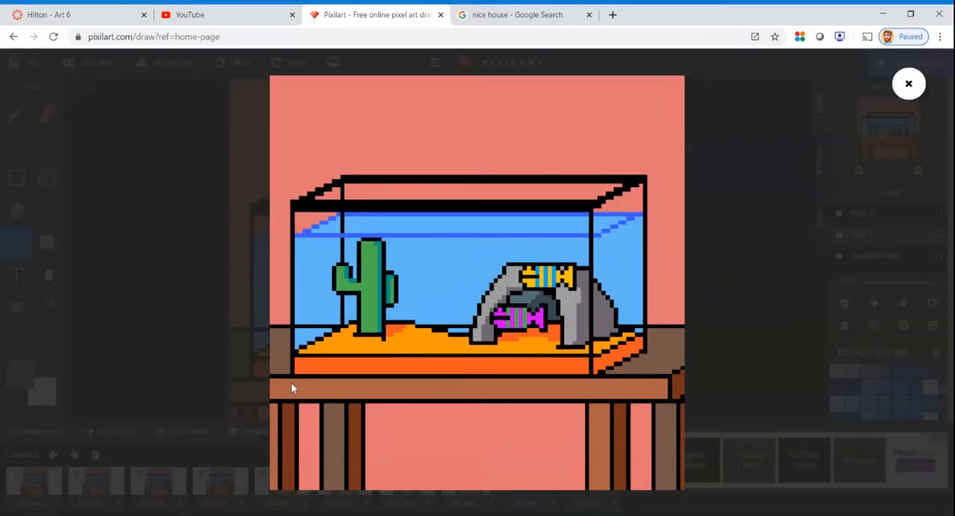
pyautogui.click(910, 84)
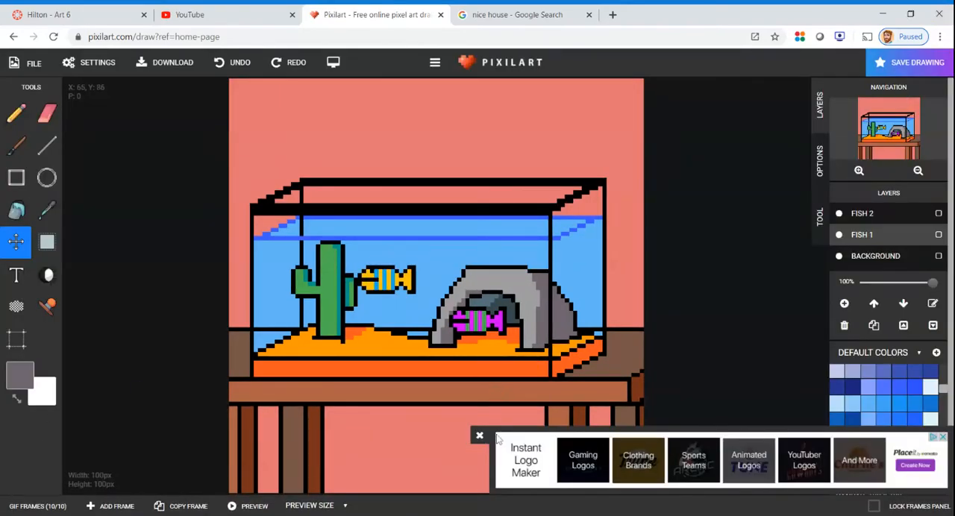
# Dismiss the advertisement and go through frames 1, 2, 3 and 5 to examine the orange fish's positions
pyautogui.click(480, 435)
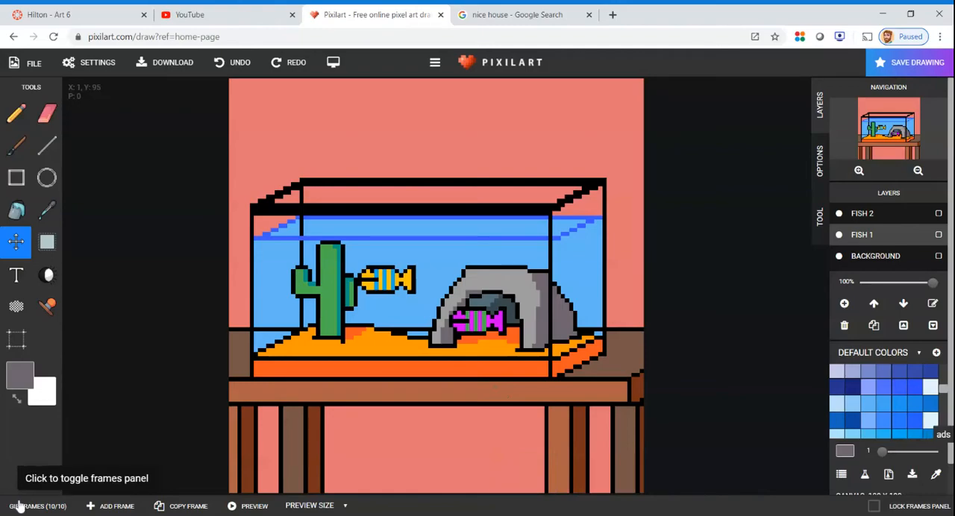
pyautogui.click(18, 505)
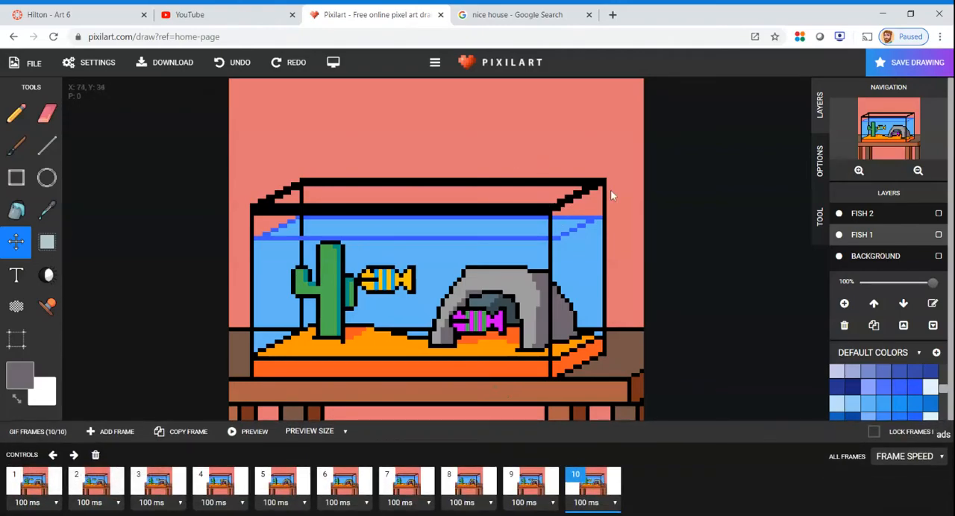
pyautogui.click(32, 491)
pyautogui.click(99, 483)
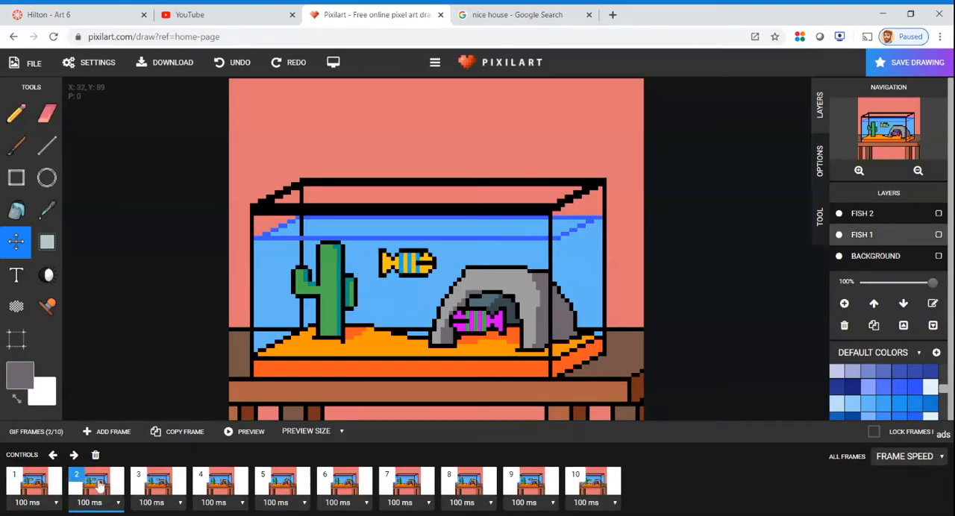
pyautogui.click(153, 483)
pyautogui.click(290, 486)
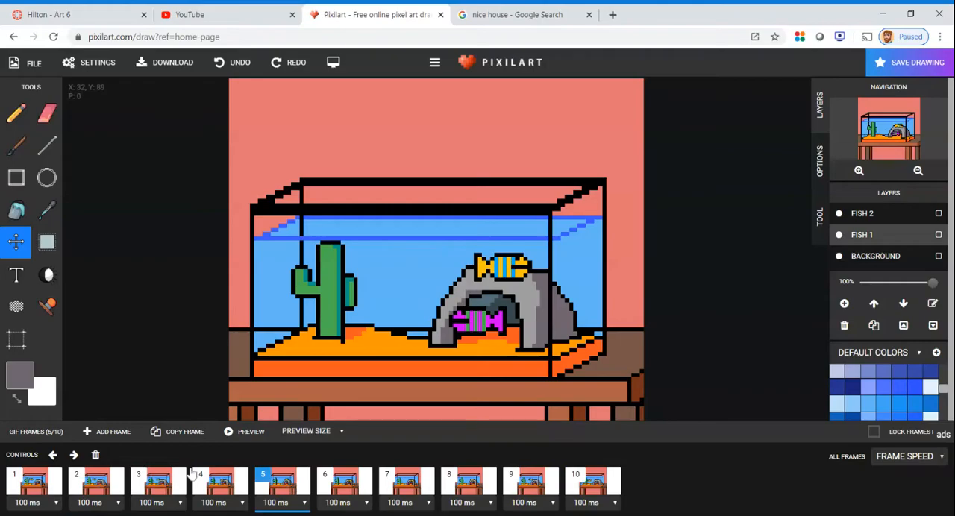
pyautogui.click(28, 485)
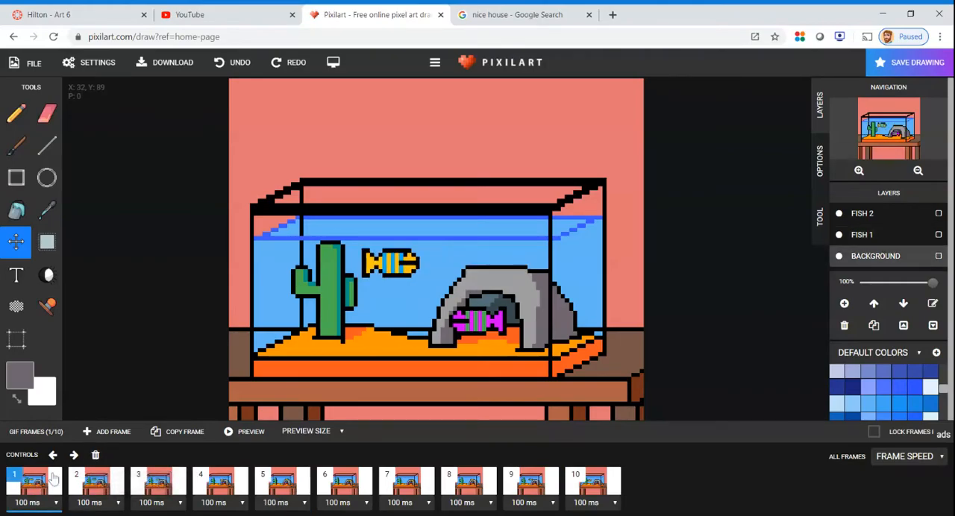
pyautogui.click(869, 213)
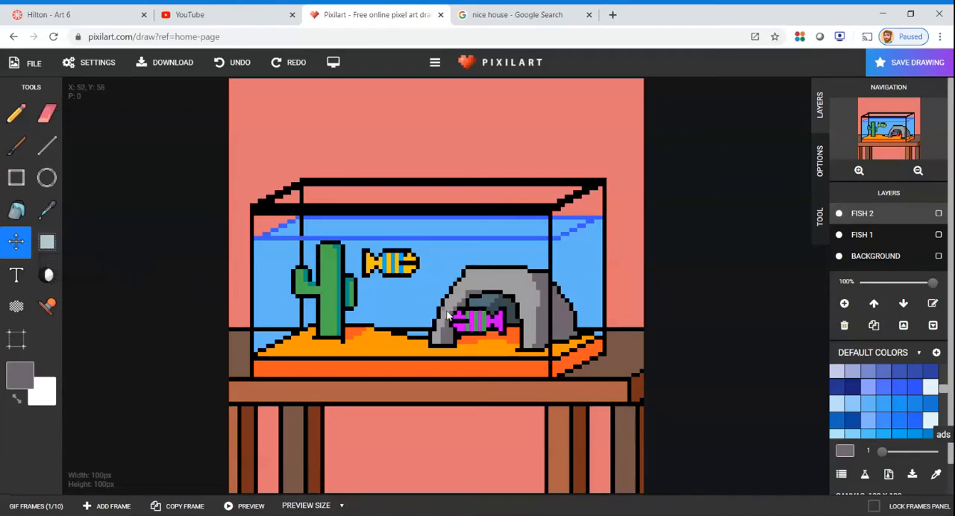
pyautogui.moveTo(465, 326); pyautogui.dragTo(431, 332)
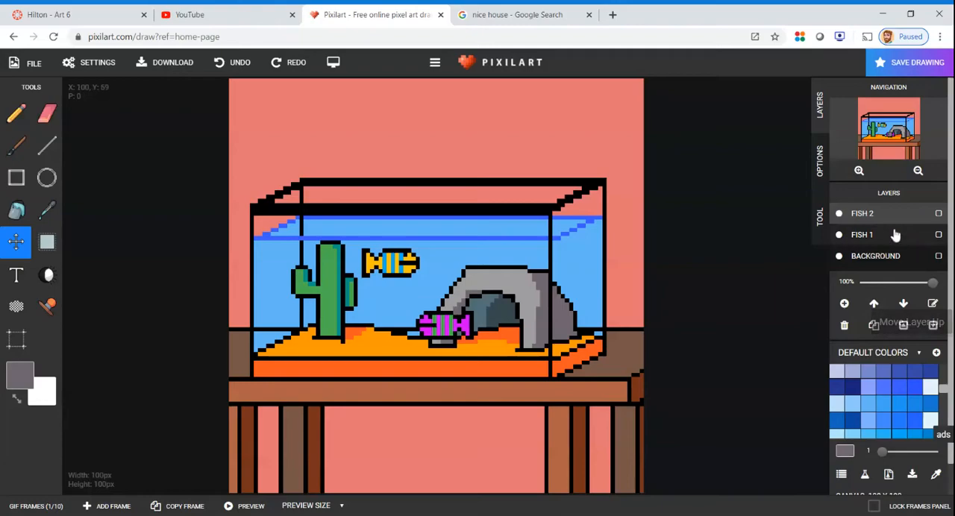
pyautogui.click(30, 505)
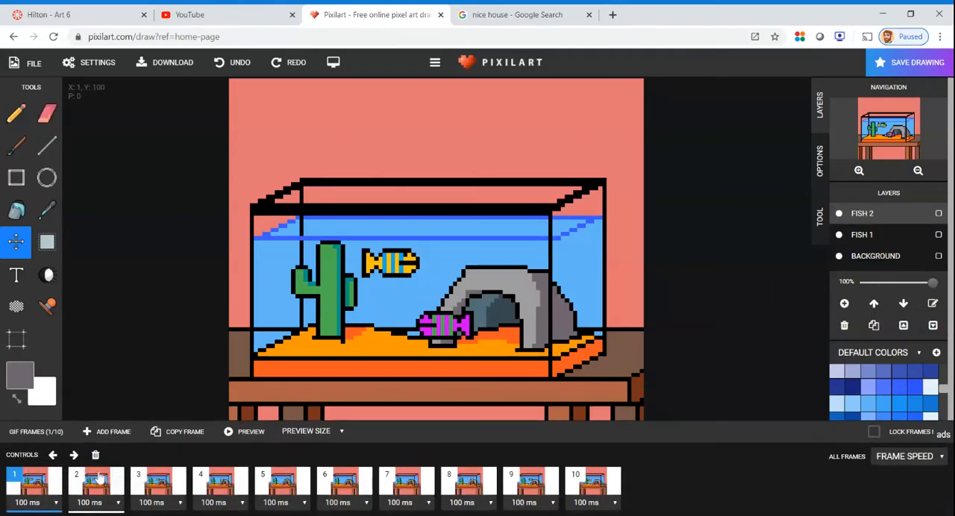
pyautogui.click(235, 62)
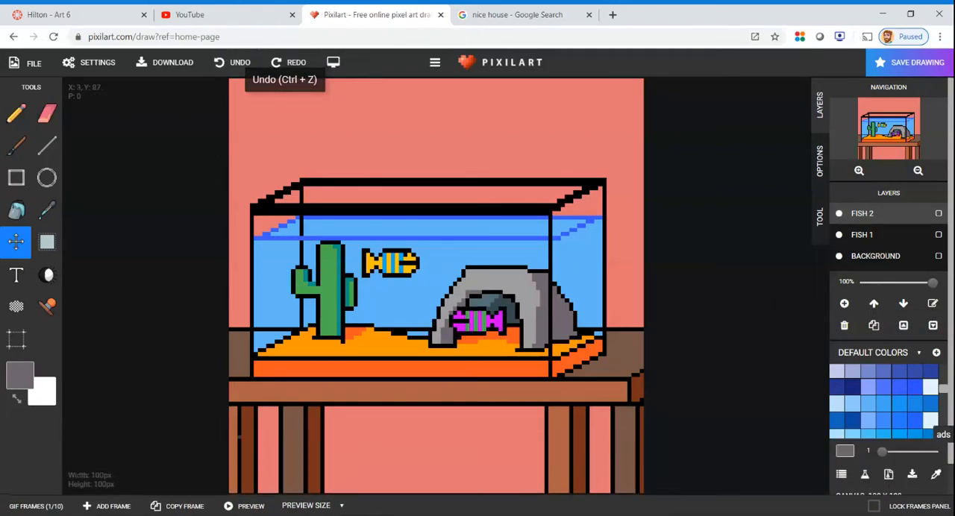
# On the FISH 2 layer, move the pink fish left over the cave's edge in frame 2, and farther left and slightly lower in frame 3
pyautogui.click(33, 506)
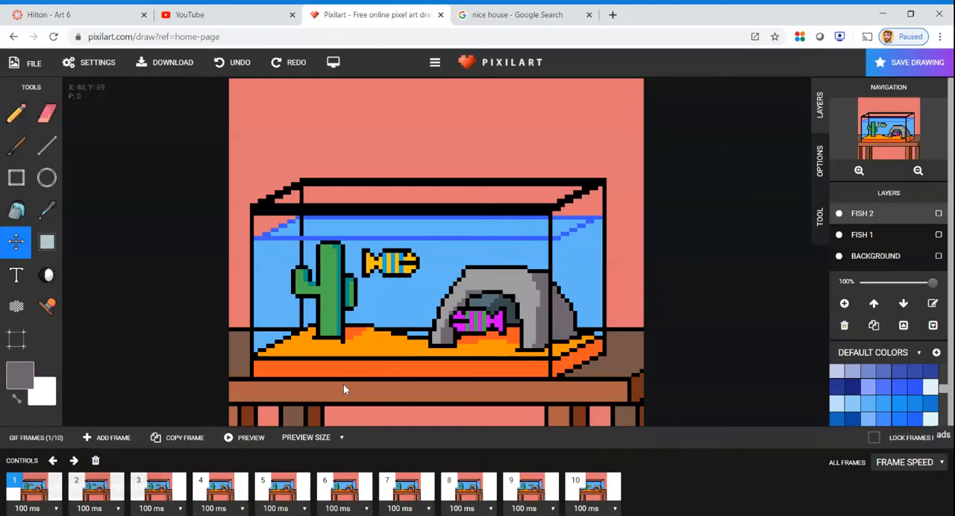
pyautogui.click(112, 483)
pyautogui.click(852, 215)
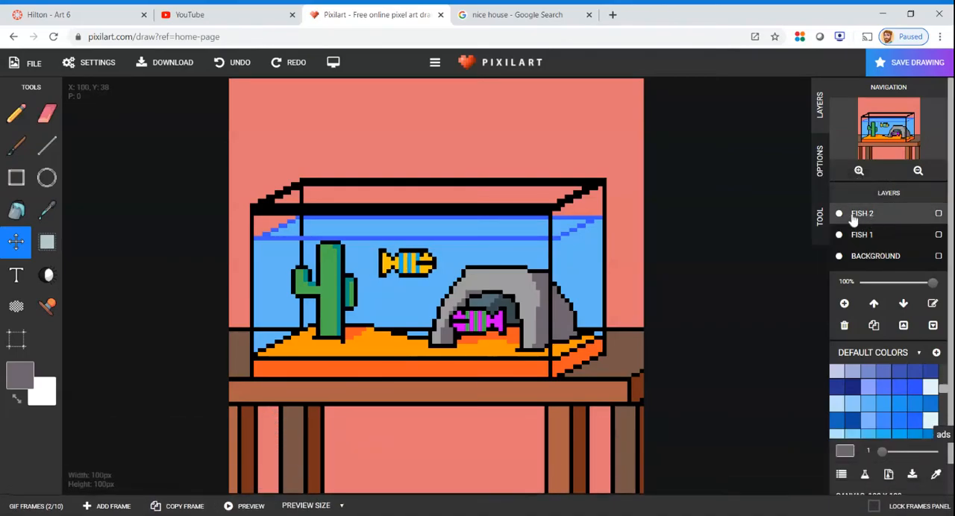
pyautogui.moveTo(477, 328); pyautogui.dragTo(447, 332)
pyautogui.click(23, 506)
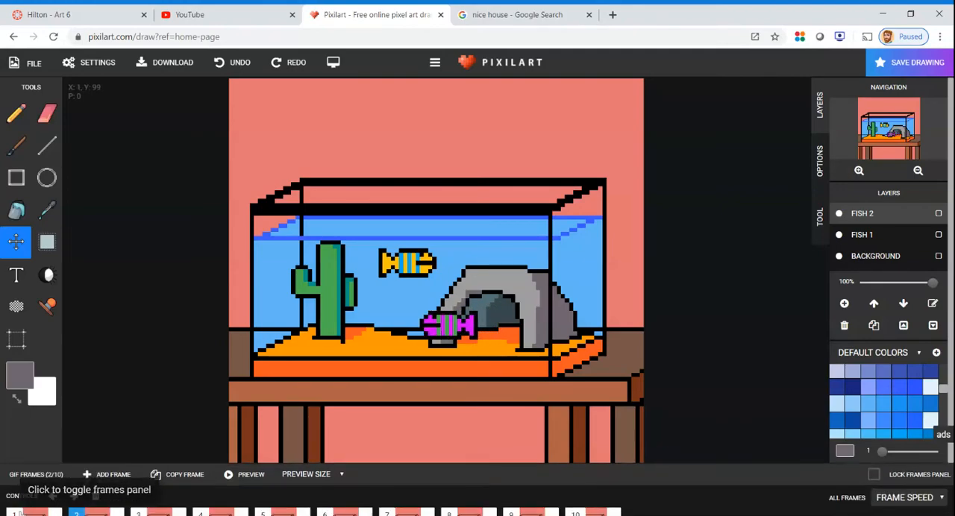
pyautogui.click(158, 484)
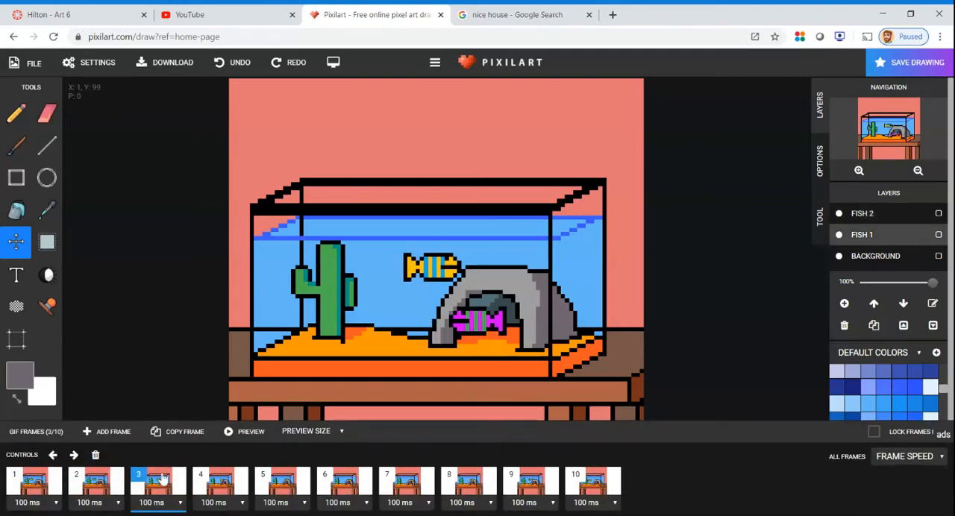
pyautogui.click(865, 215)
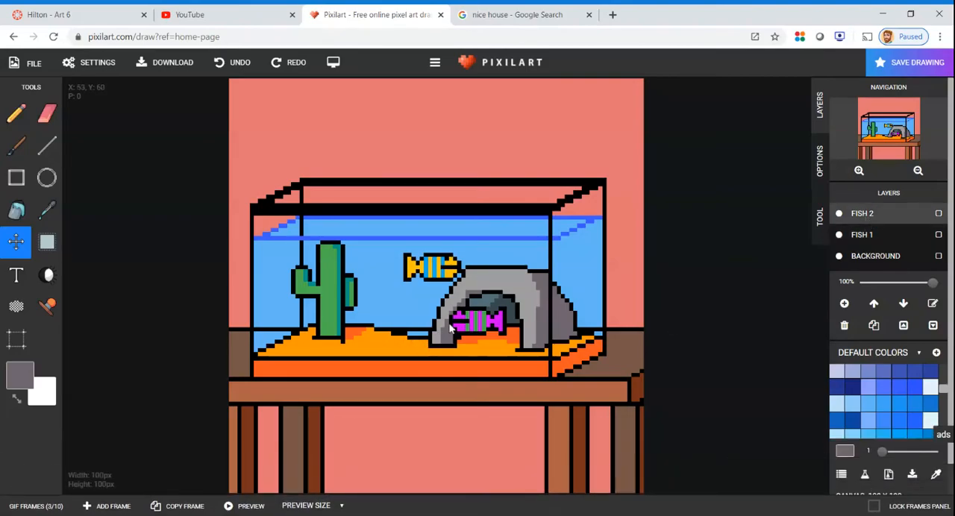
pyautogui.moveTo(468, 325); pyautogui.dragTo(416, 337)
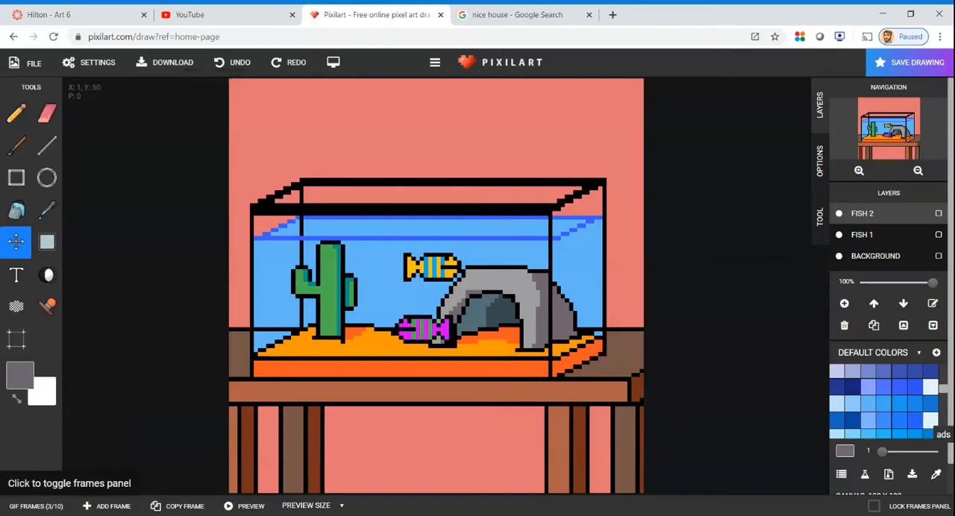
# Move the pink fish just right of the cactus in frame 4 and in front of the cactus's base in frame 5
pyautogui.click(37, 506)
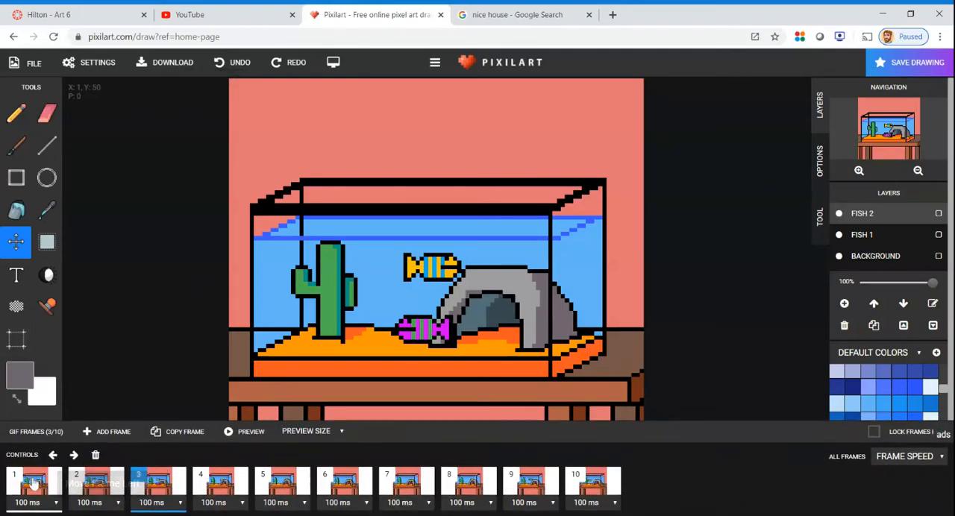
pyautogui.click(246, 485)
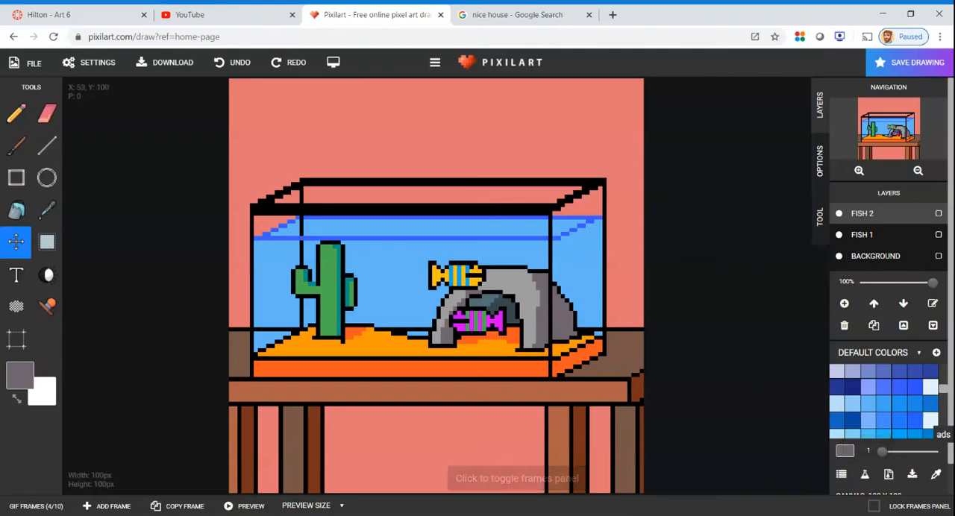
pyautogui.moveTo(473, 327); pyautogui.dragTo(380, 330)
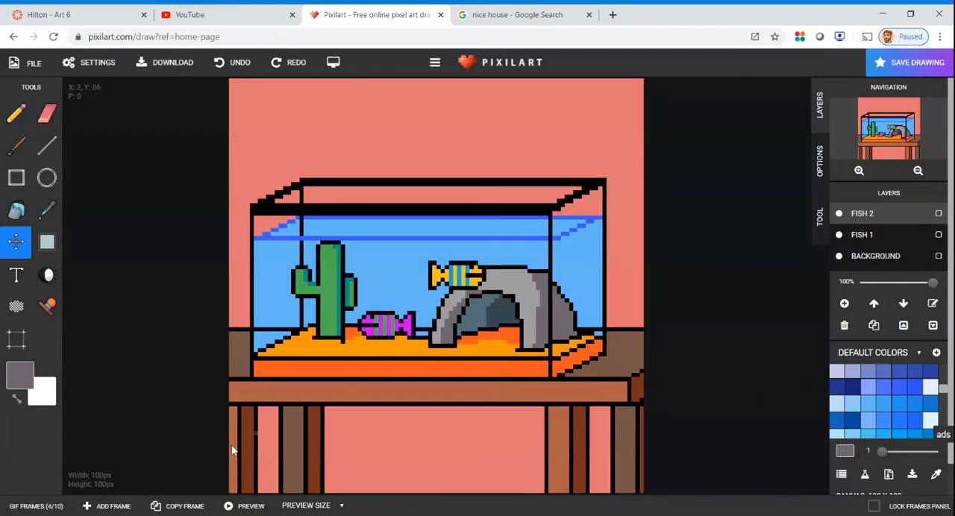
pyautogui.click(32, 508)
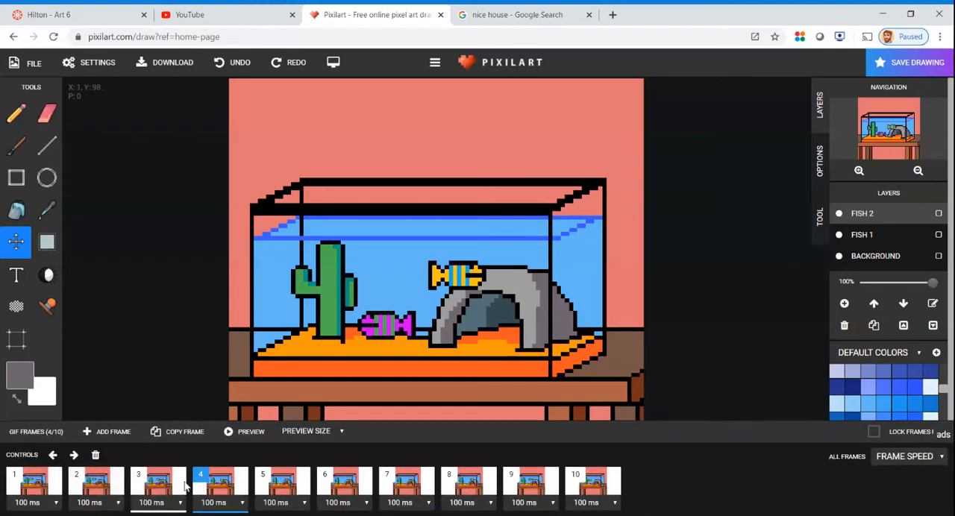
pyautogui.click(297, 483)
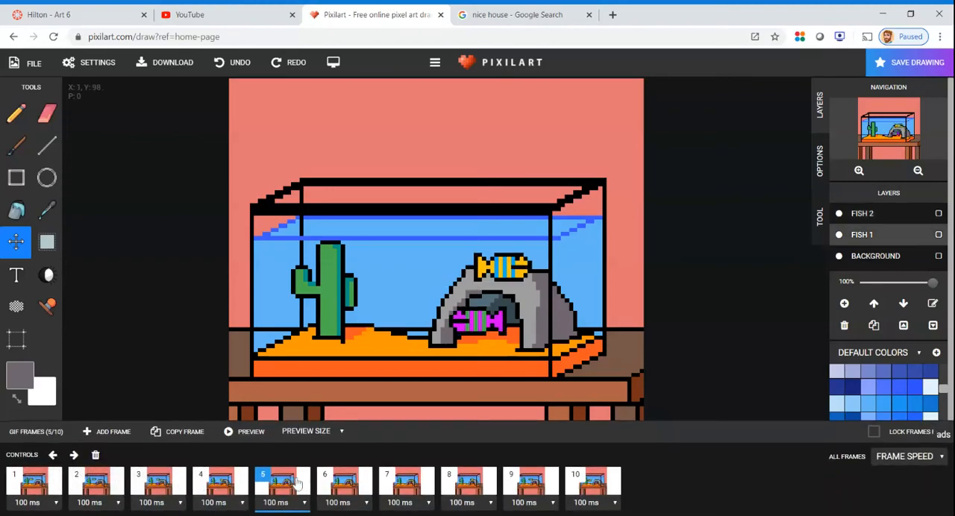
pyautogui.click(875, 215)
pyautogui.moveTo(468, 321); pyautogui.dragTo(334, 321)
# Go through frames 1 to 5 to examine the pink fish's swimming path
pyautogui.click(42, 505)
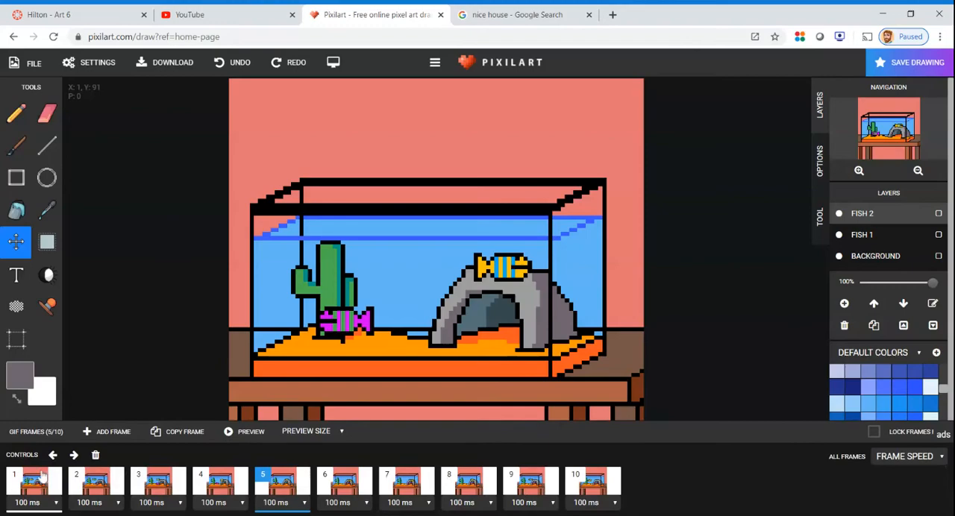
pyautogui.click(42, 481)
pyautogui.click(104, 481)
pyautogui.click(165, 484)
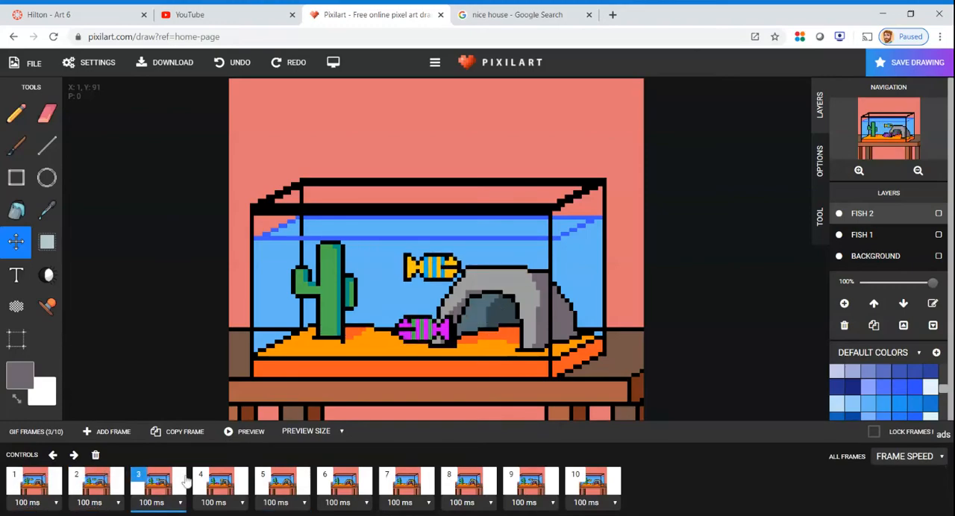
pyautogui.click(213, 482)
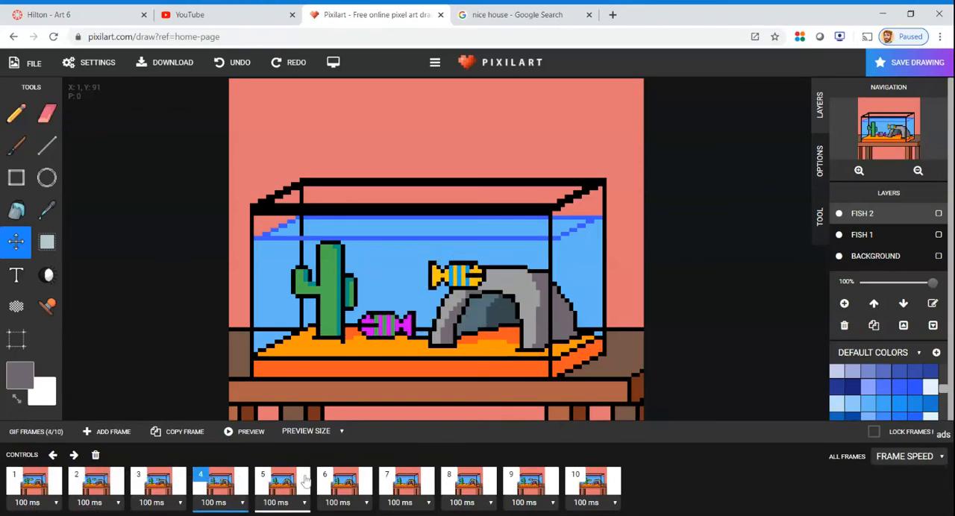
pyautogui.click(281, 484)
# In frame 6, move the pink fish on the FISH 2 layer across the cactus and mirror it so it faces right
pyautogui.click(345, 484)
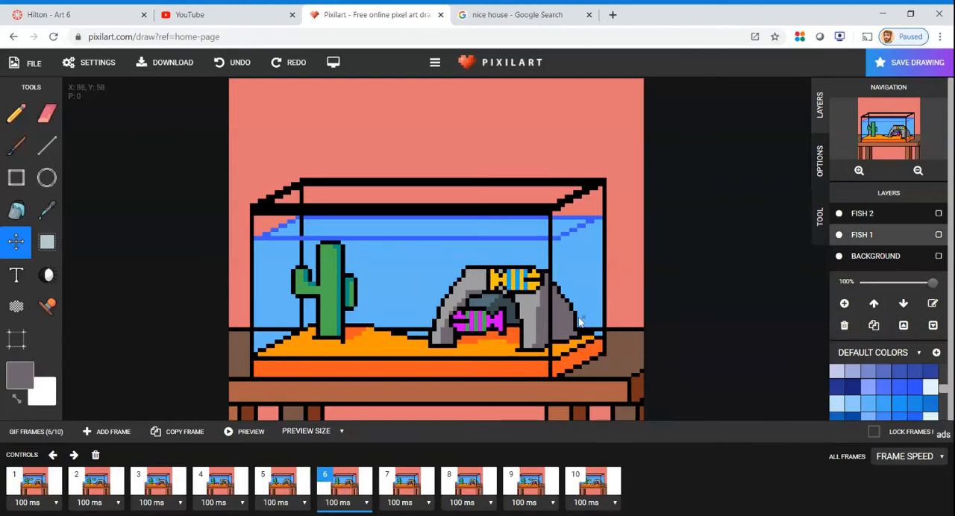
pyautogui.click(863, 214)
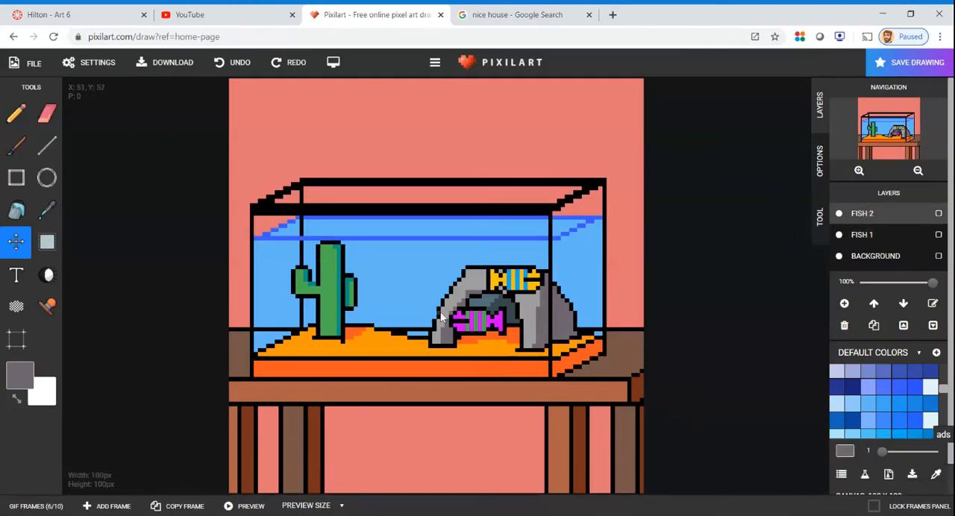
pyautogui.moveTo(485, 329); pyautogui.dragTo(352, 331)
pyautogui.click(46, 241)
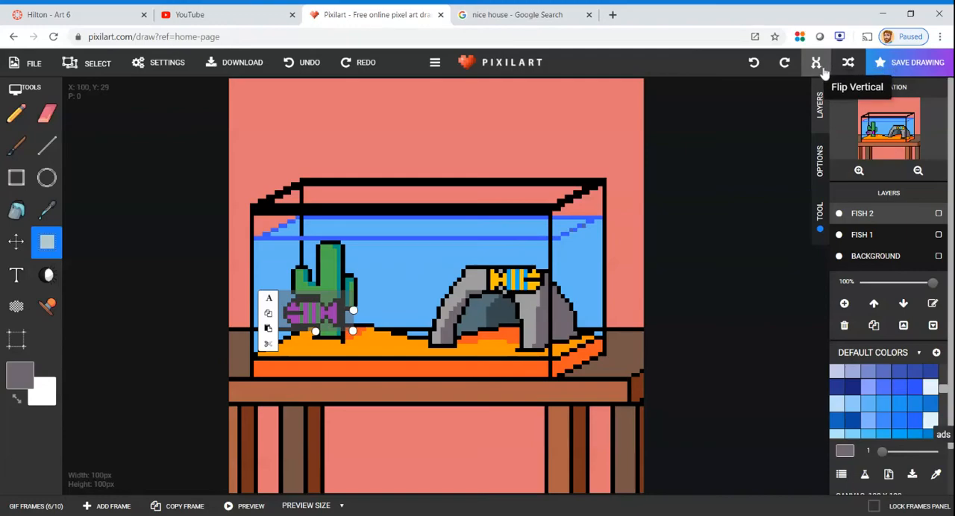
pyautogui.click(825, 64)
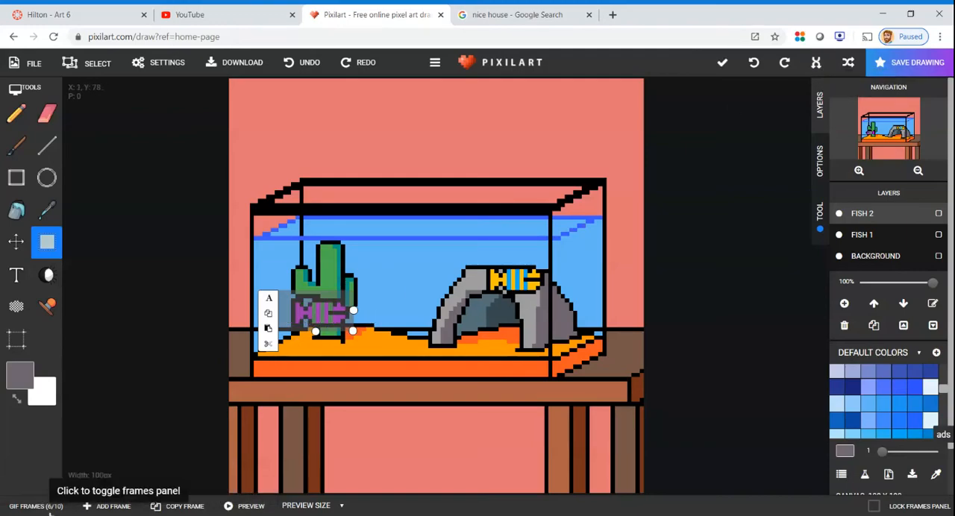
# In frame 7, move the FISH 2 pink fish near the cactus, mirror it to face right and shift it just right of the cactus
pyautogui.click(36, 505)
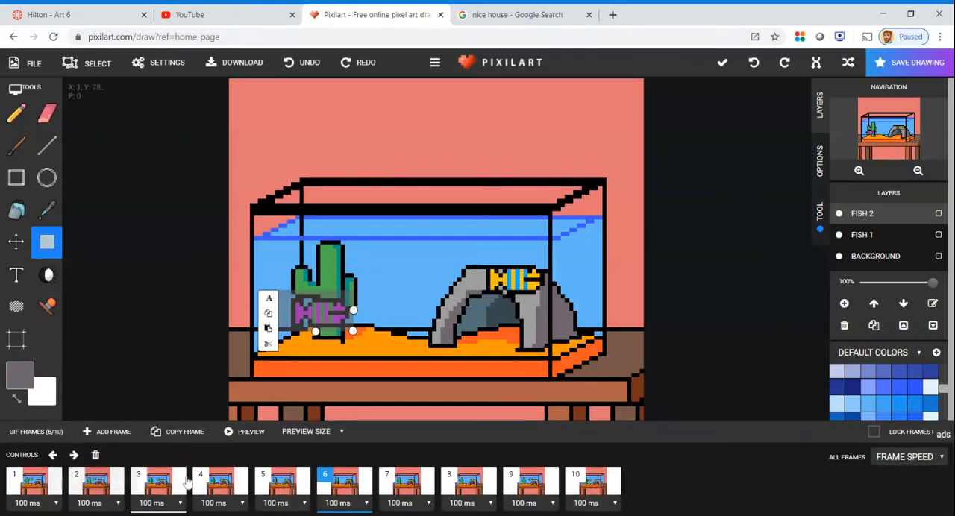
pyautogui.click(406, 488)
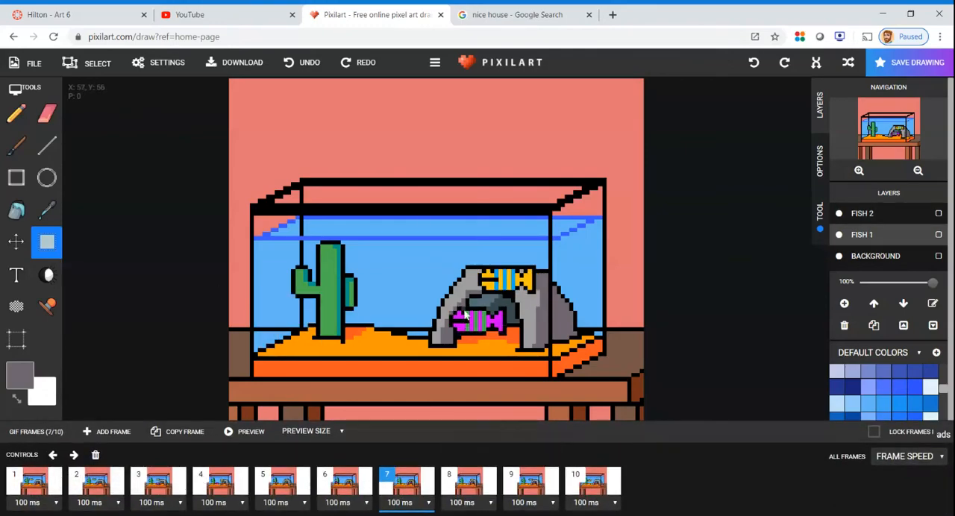
pyautogui.click(891, 215)
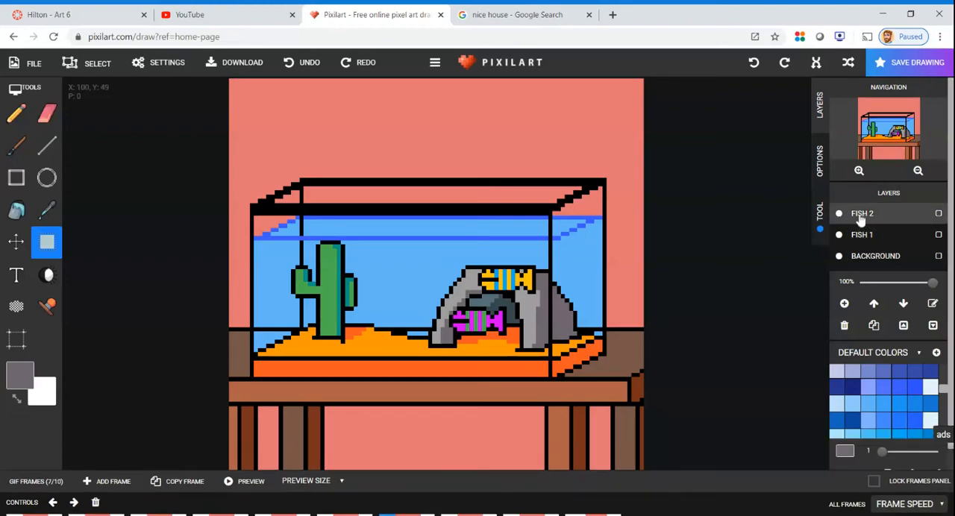
pyautogui.click(16, 241)
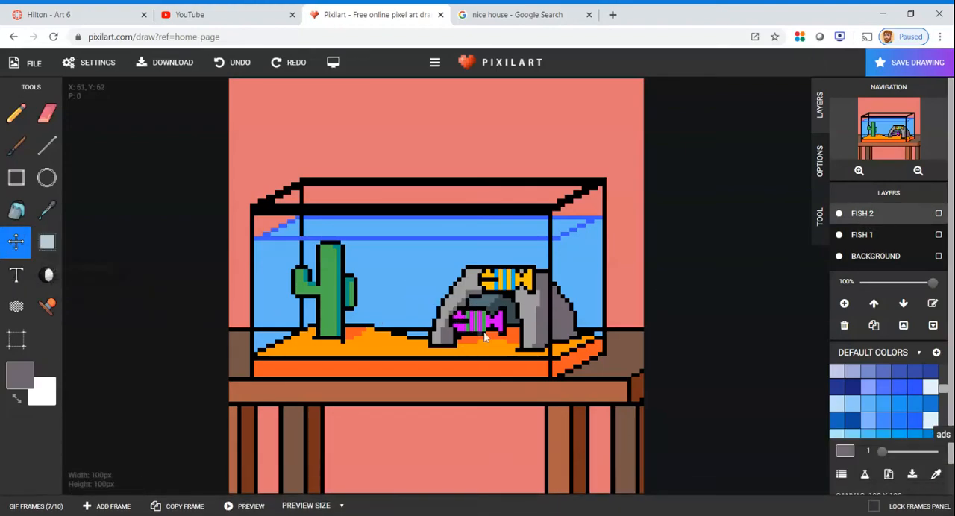
pyautogui.moveTo(489, 326); pyautogui.dragTo(403, 339)
pyautogui.click(46, 241)
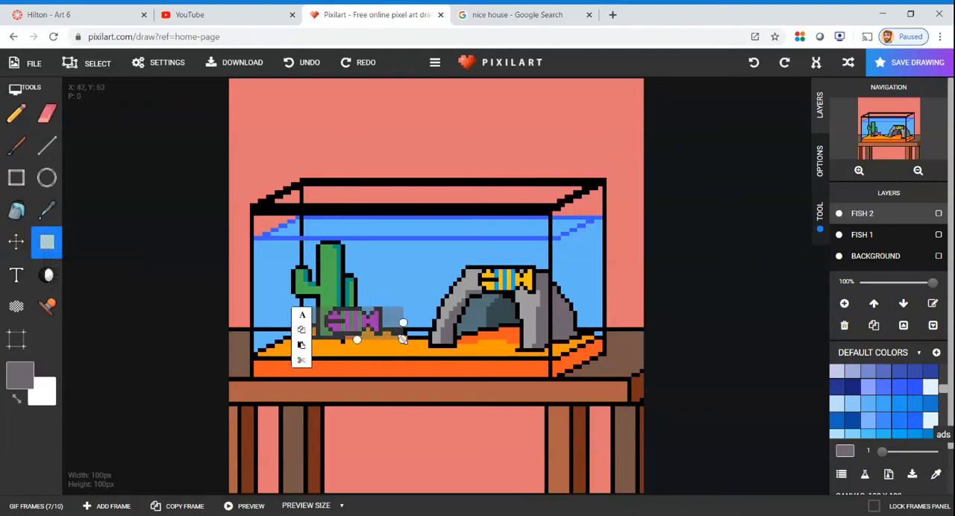
pyautogui.click(816, 62)
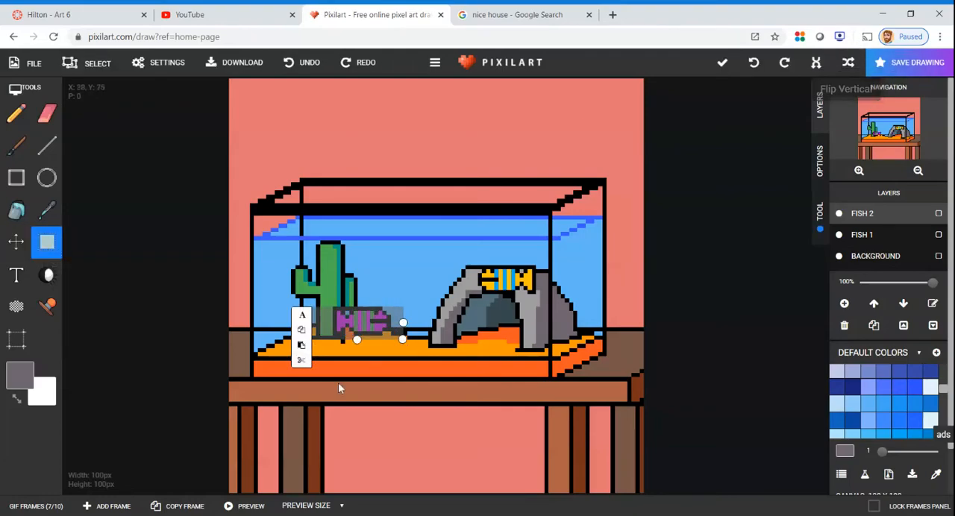
pyautogui.moveTo(363, 320); pyautogui.dragTo(387, 321)
# In frame 8, mirror the pink fish on the FISH 2 layer to face right and move it to the cave's left leg
pyautogui.click(167, 505)
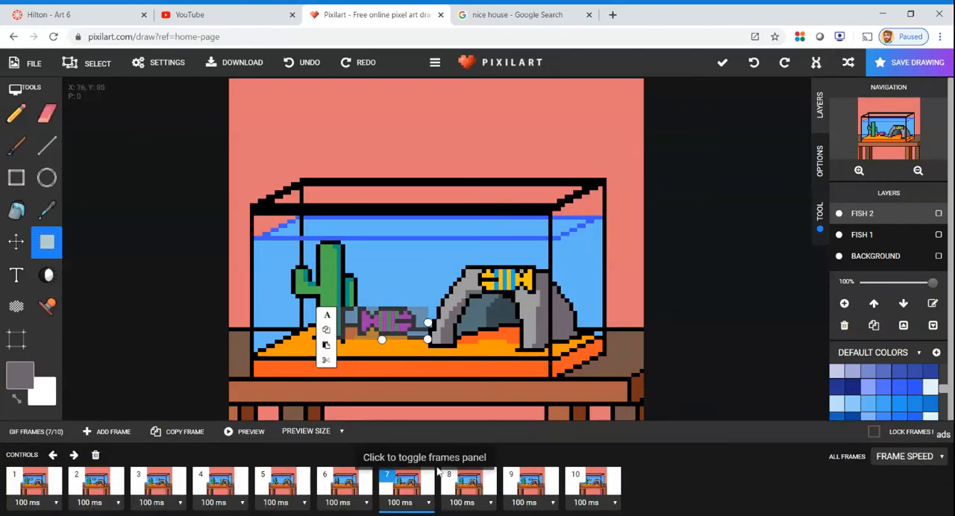
pyautogui.click(469, 481)
pyautogui.click(881, 222)
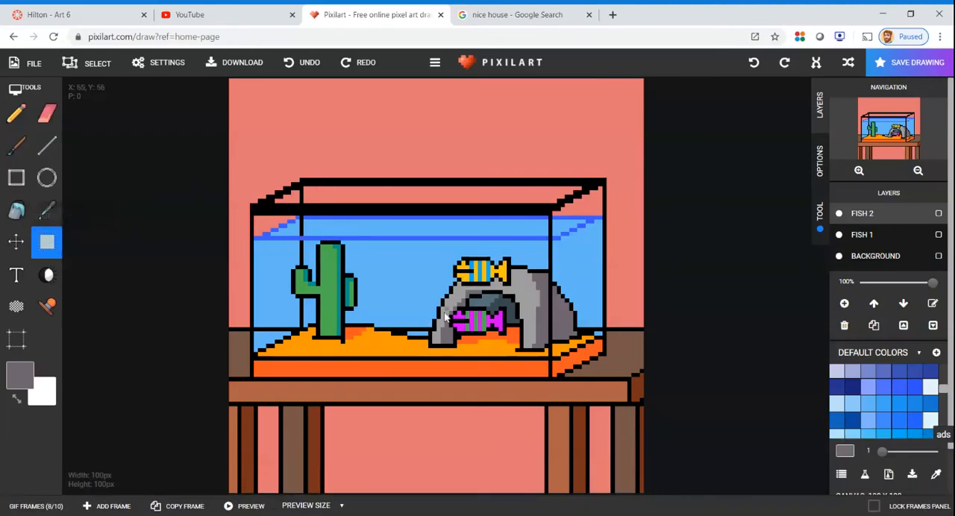
pyautogui.moveTo(440, 301); pyautogui.dragTo(526, 348)
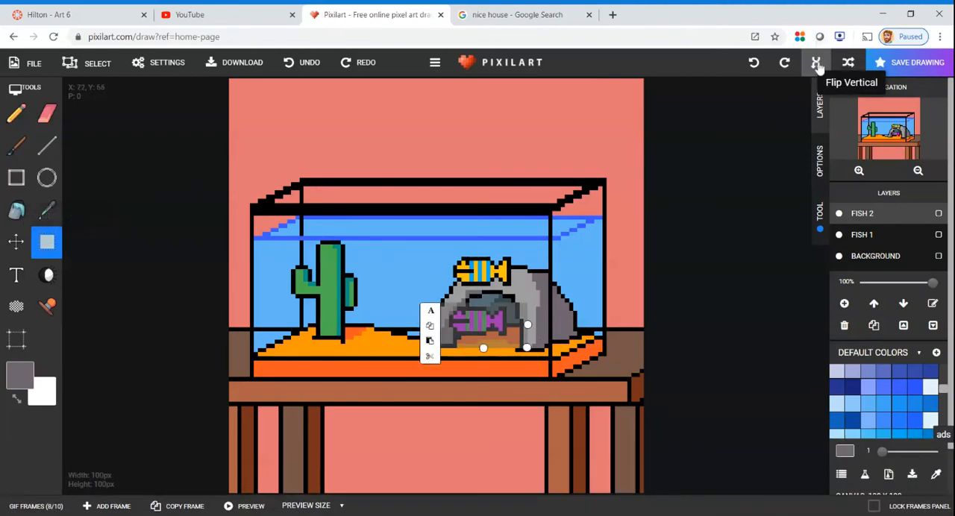
pyautogui.click(816, 64)
pyautogui.moveTo(497, 323); pyautogui.dragTo(467, 336)
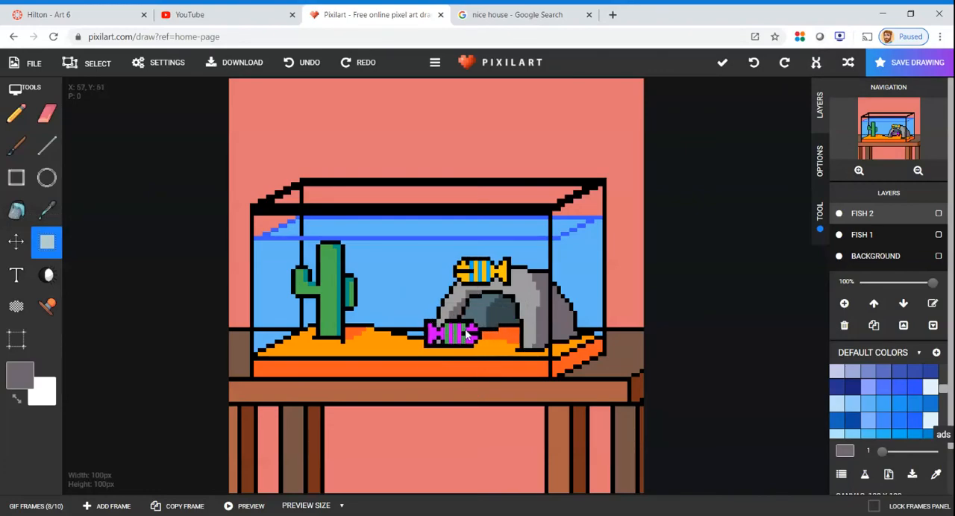
pyautogui.moveTo(467, 334); pyautogui.dragTo(445, 315)
# In frame 9, mirror the FISH 2 pink fish to face right and nudge it slightly down and right inside the cave opening
pyautogui.click(46, 506)
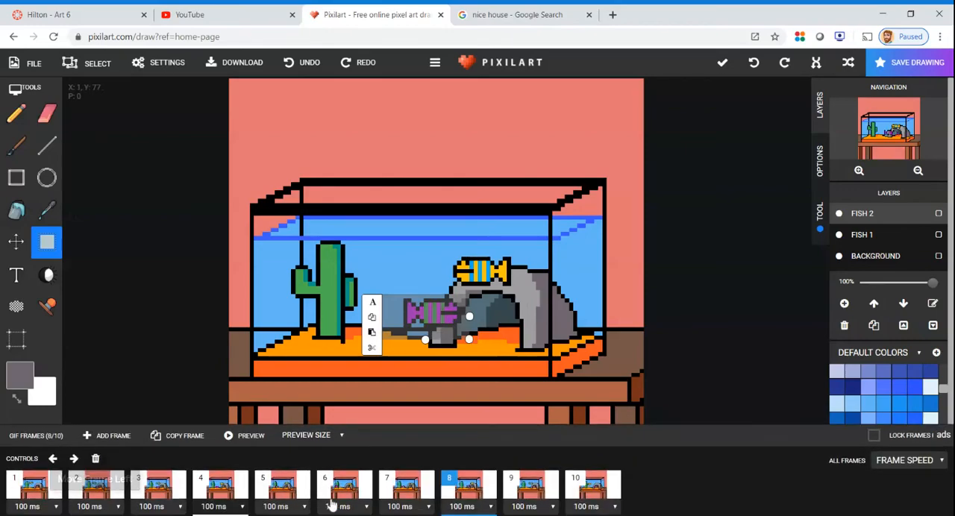
pyautogui.click(530, 483)
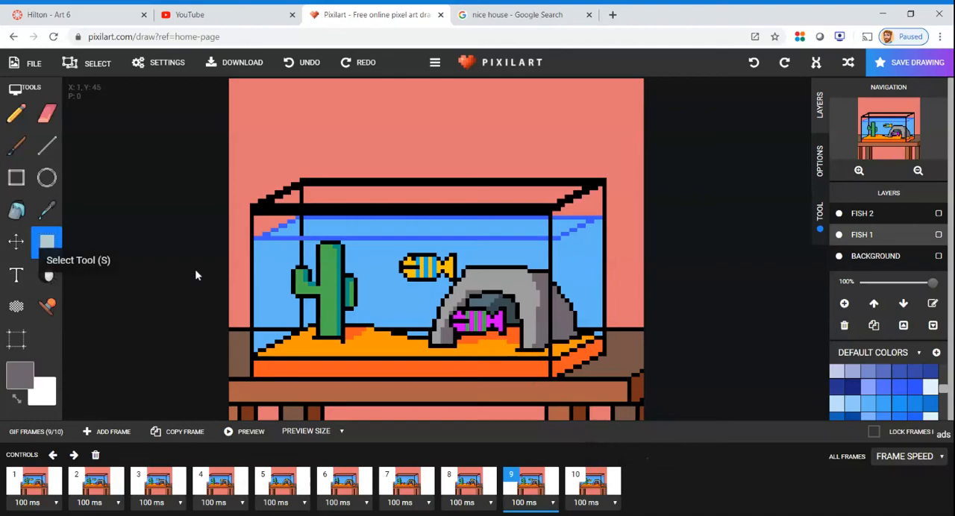
pyautogui.click(867, 214)
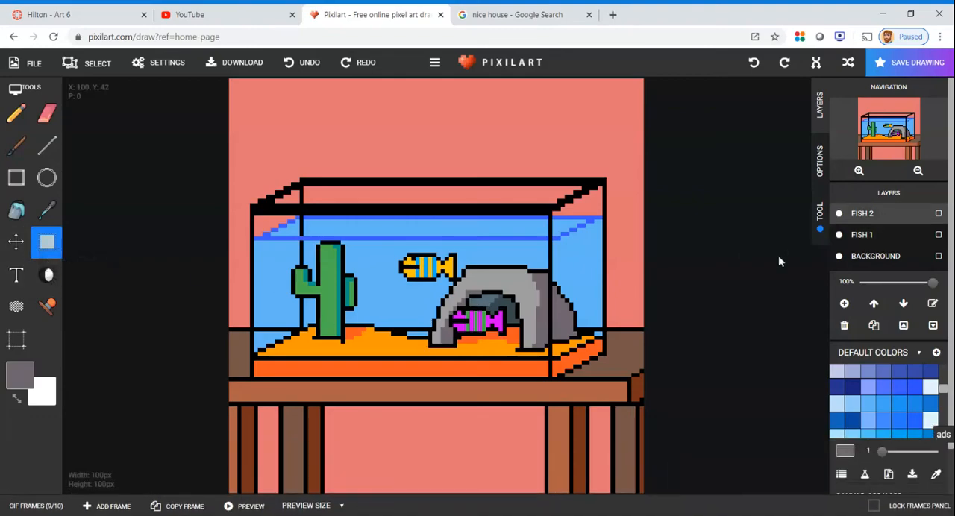
pyautogui.moveTo(436, 299); pyautogui.dragTo(515, 339)
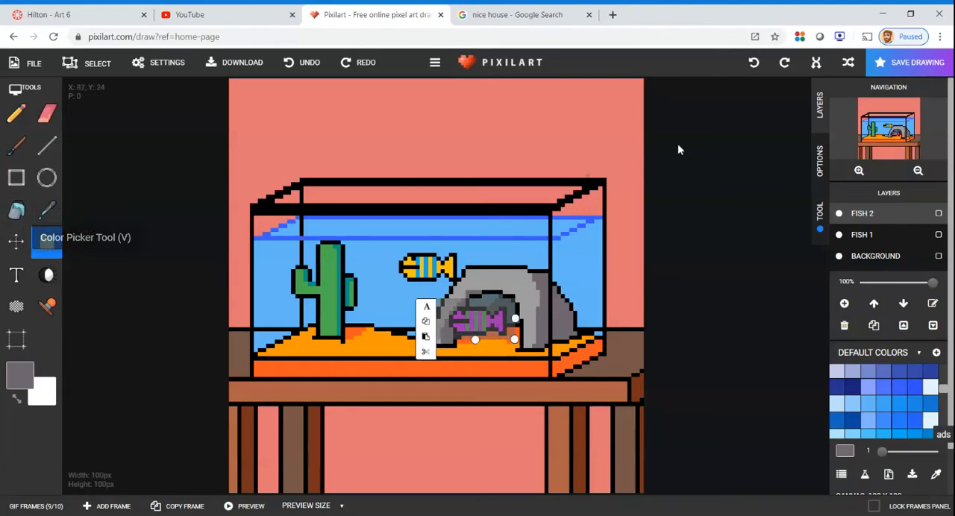
pyautogui.click(816, 62)
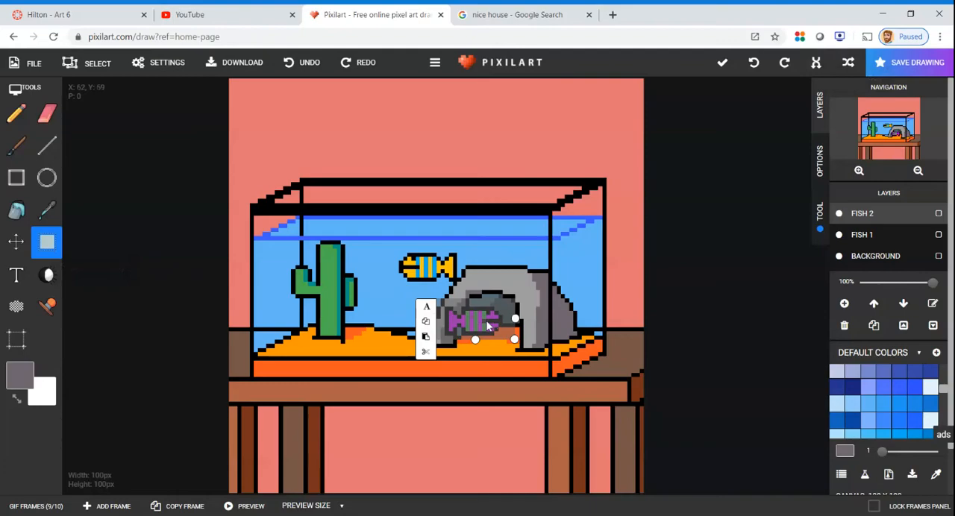
pyautogui.moveTo(488, 326); pyautogui.dragTo(492, 330)
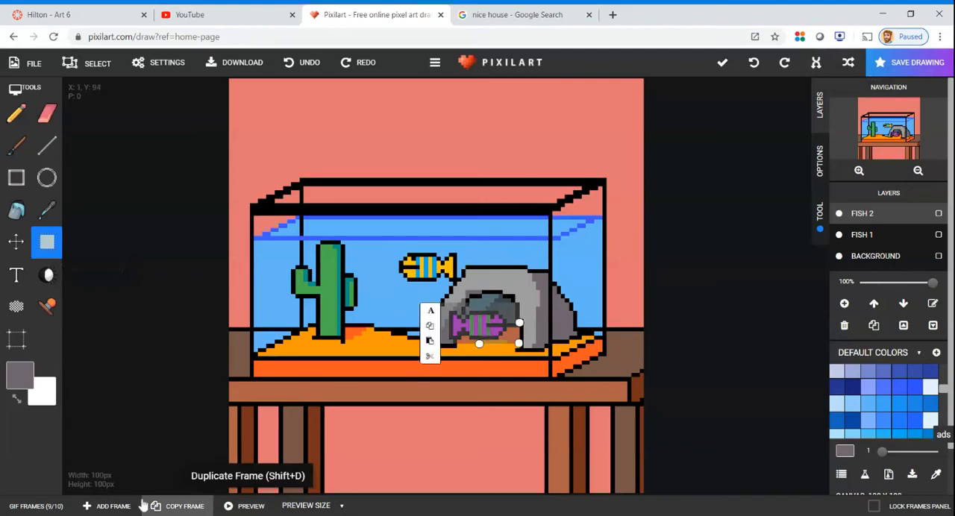
# Go to frame 10 and preview the animation to check how both fish swim
pyautogui.click(57, 508)
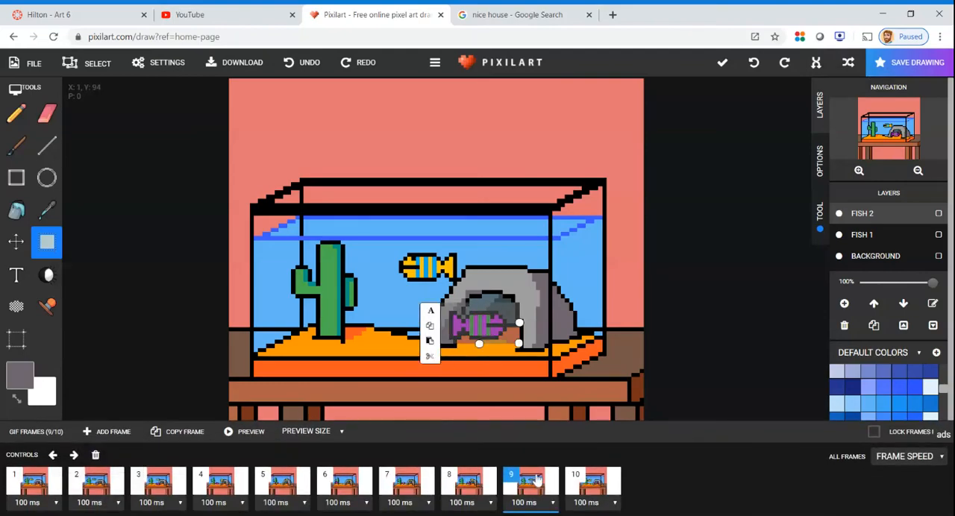
pyautogui.click(612, 483)
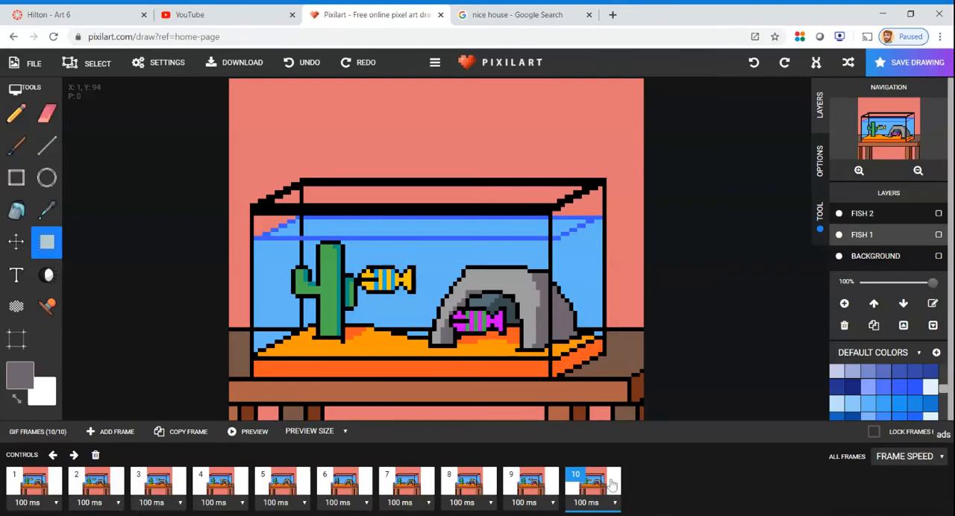
pyautogui.click(250, 431)
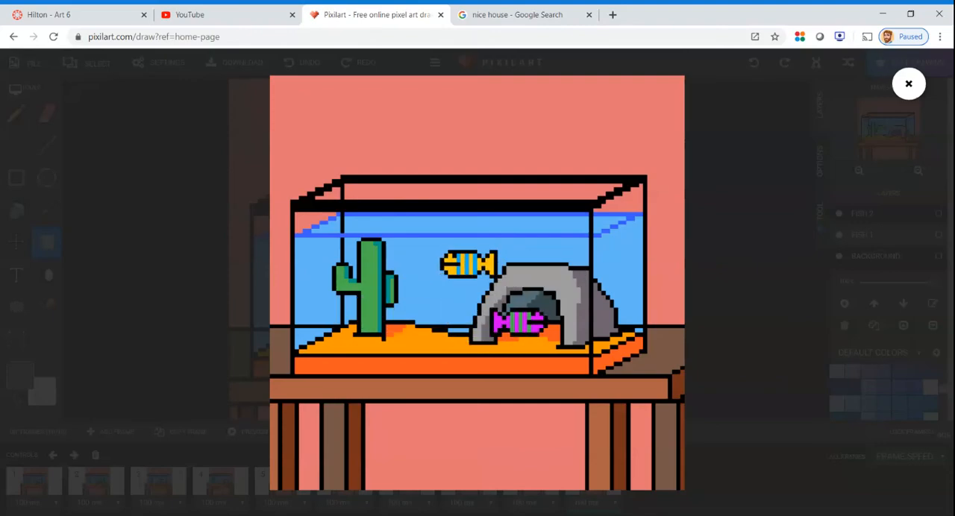
pyautogui.click(909, 84)
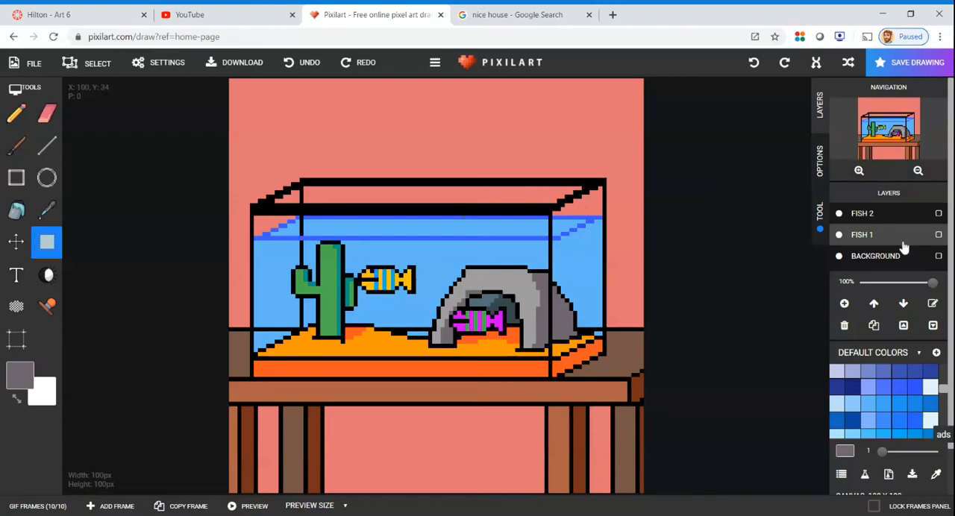
# Try a gray rectangle outline on the wall above the tank in frame 10 on the FISH 1 layer, and undo it
pyautogui.click(16, 177)
pyautogui.moveTo(251, 93); pyautogui.dragTo(314, 188)
pyautogui.click(228, 63)
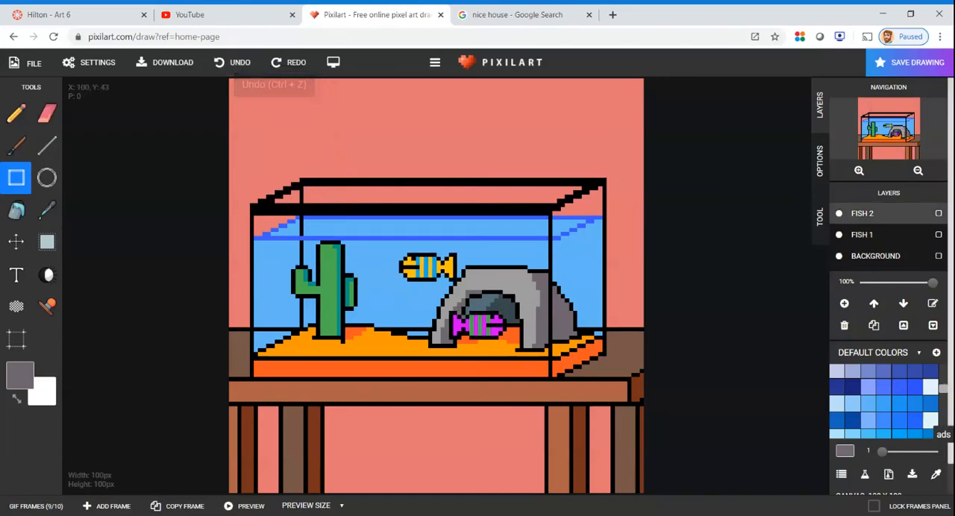
pyautogui.click(298, 65)
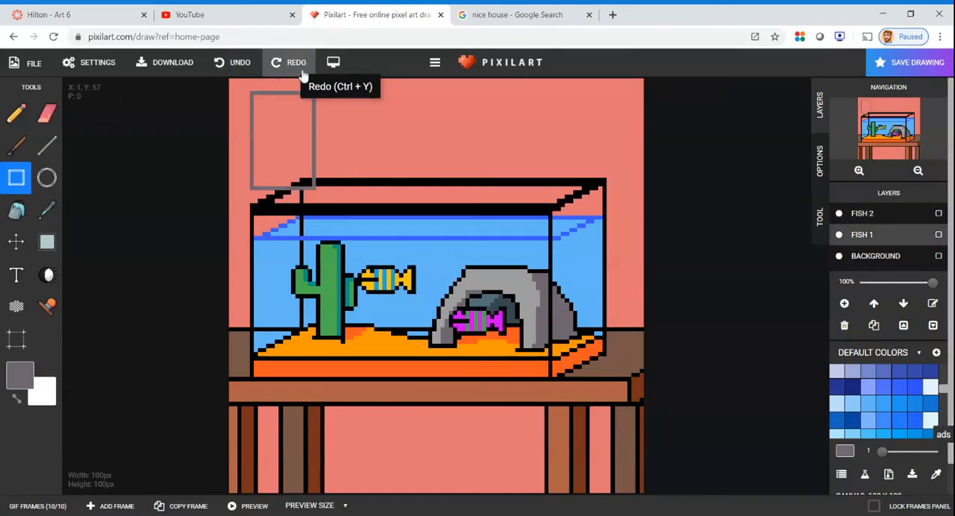
pyautogui.click(223, 63)
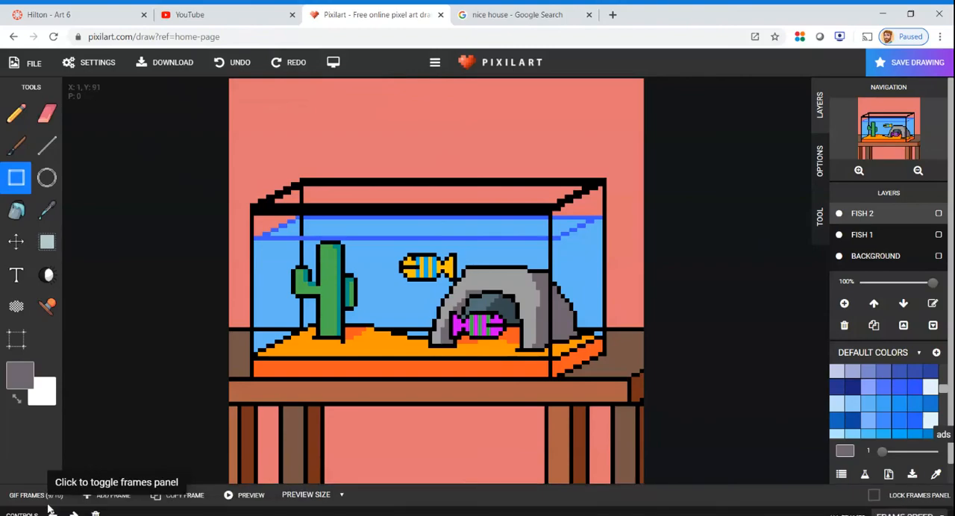
# Try a small gray rectangle outline on the wall in frame 1 on the BACKGROUND layer, and undo it
pyautogui.click(35, 505)
pyautogui.click(34, 484)
pyautogui.click(865, 256)
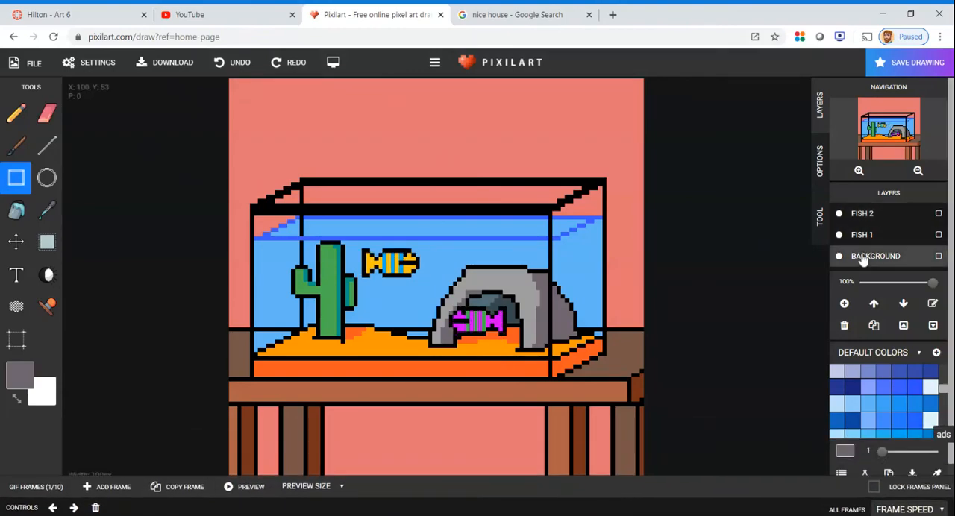
pyautogui.moveTo(263, 113)
pyautogui.mouseDown()
pyautogui.moveTo(394, 222)
pyautogui.moveTo(358, 219)
pyautogui.moveTo(288, 171)
pyautogui.moveTo(273, 228)
pyautogui.moveTo(284, 215)
pyautogui.moveTo(281, 184)
pyautogui.moveTo(330, 128)
pyautogui.moveTo(344, 146)
pyautogui.moveTo(616, 146)
pyautogui.moveTo(559, 154)
pyautogui.moveTo(565, 180)
pyautogui.moveTo(580, 156)
pyautogui.moveTo(274, 159)
pyautogui.moveTo(320, 156)
pyautogui.mouseUp()
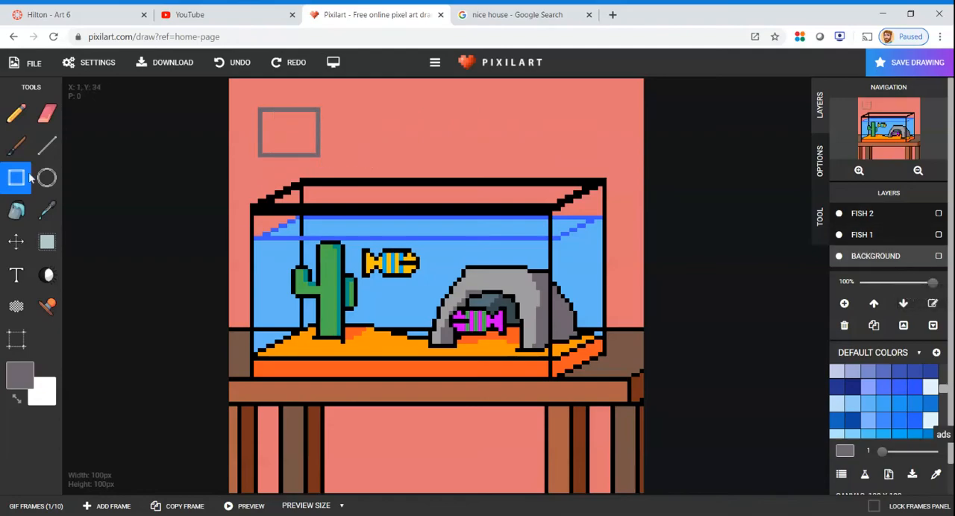
pyautogui.click(237, 62)
pyautogui.click(237, 62)
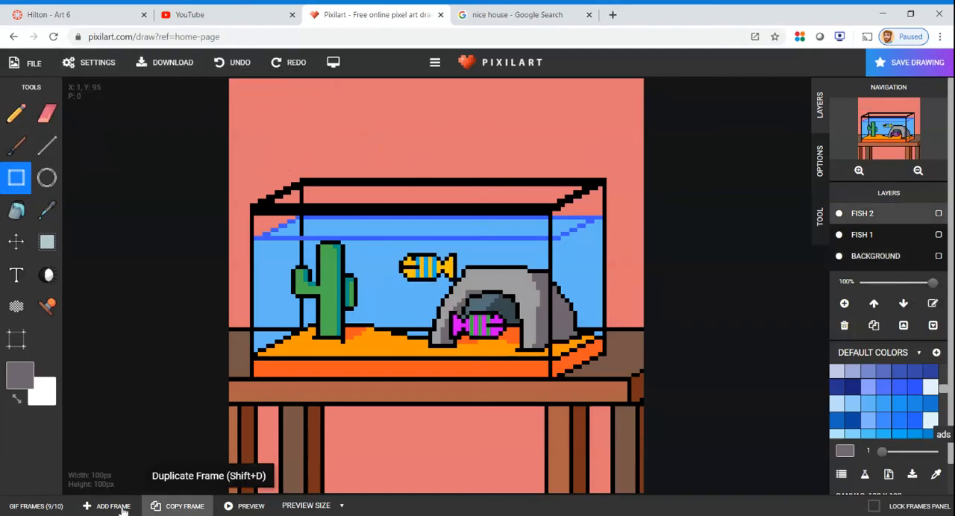
# Play the GIF preview twice to examine the swimming motion of the orange and pink fish, dismissing the advertisement in between
pyautogui.click(58, 512)
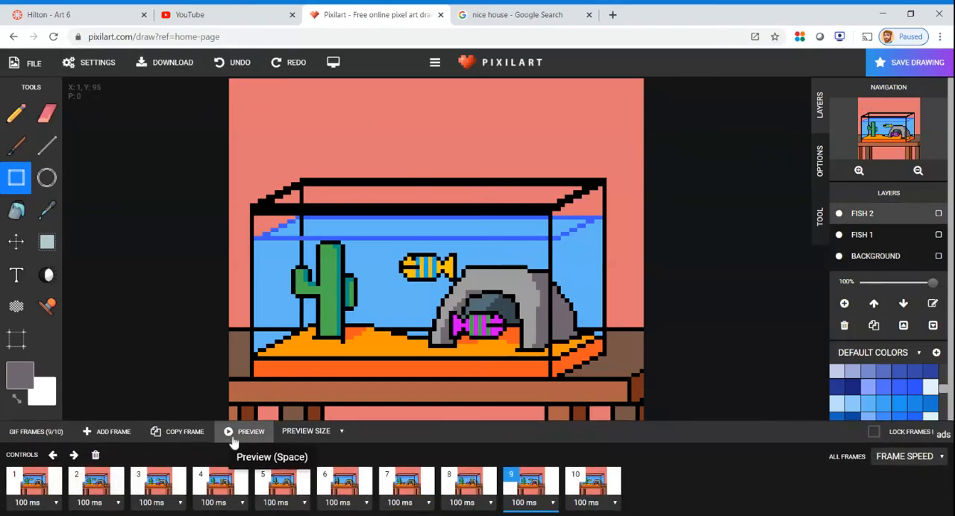
pyautogui.click(252, 440)
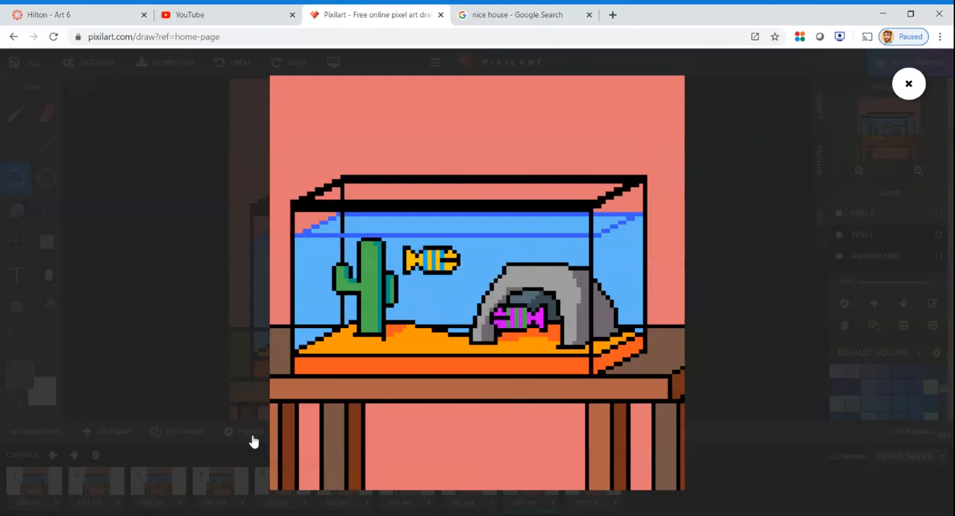
pyautogui.click(908, 84)
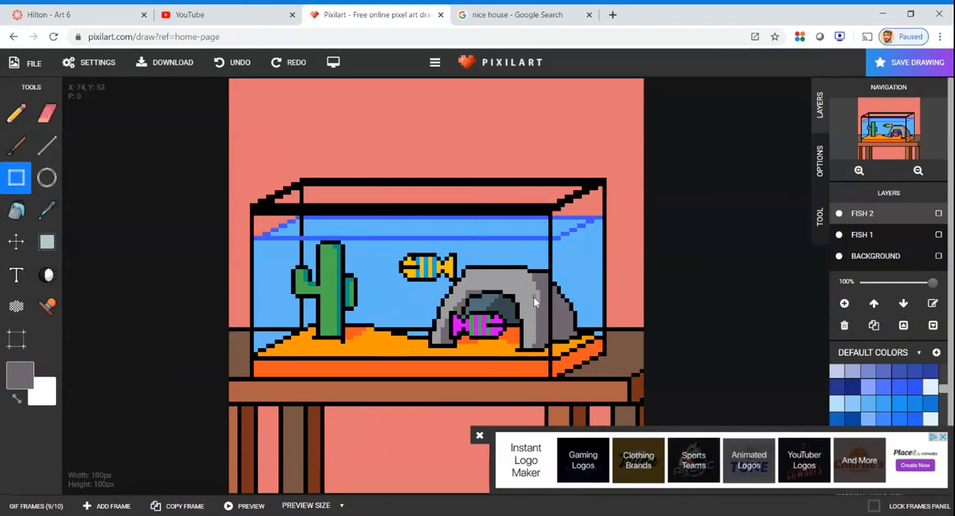
pyautogui.click(479, 436)
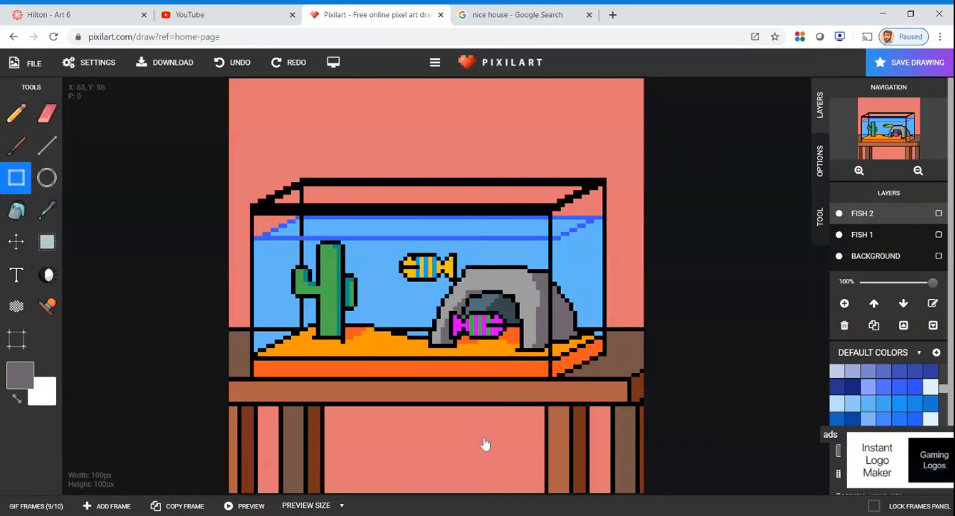
pyautogui.click(244, 506)
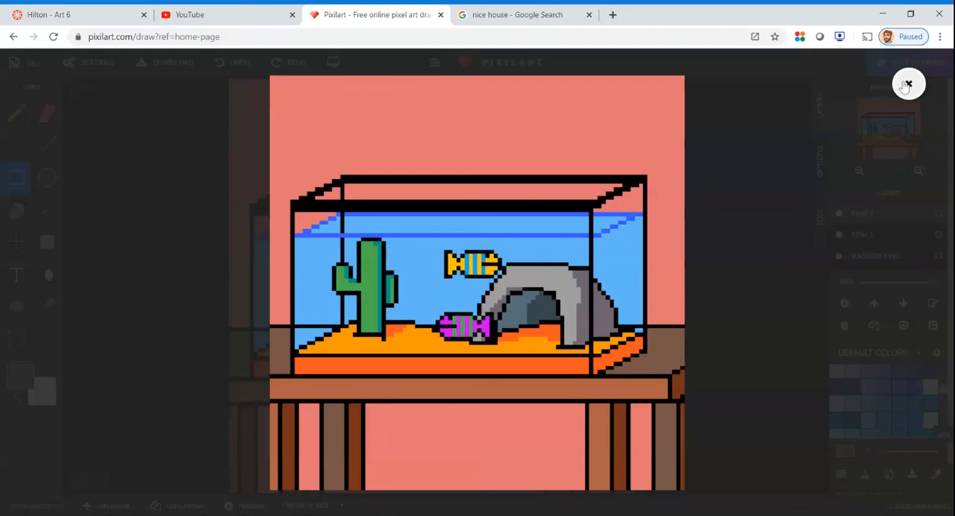
pyautogui.click(905, 85)
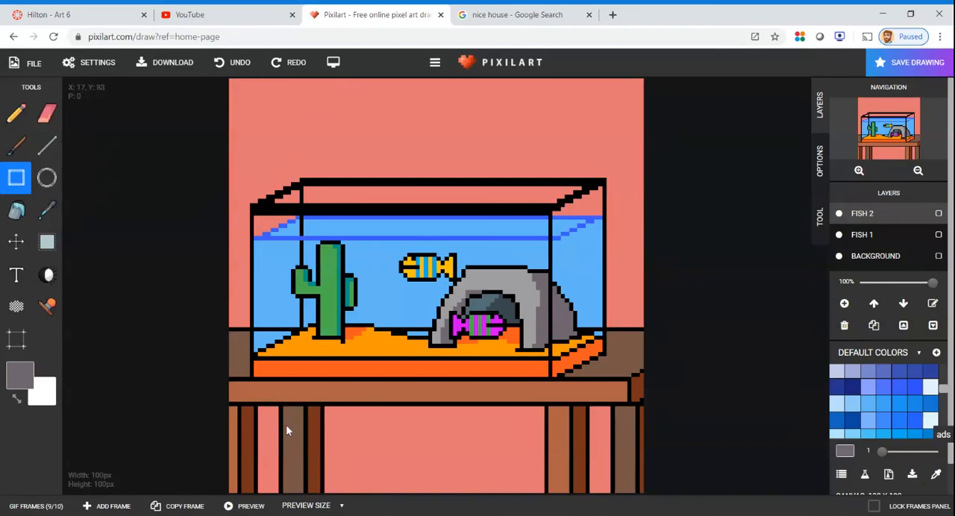